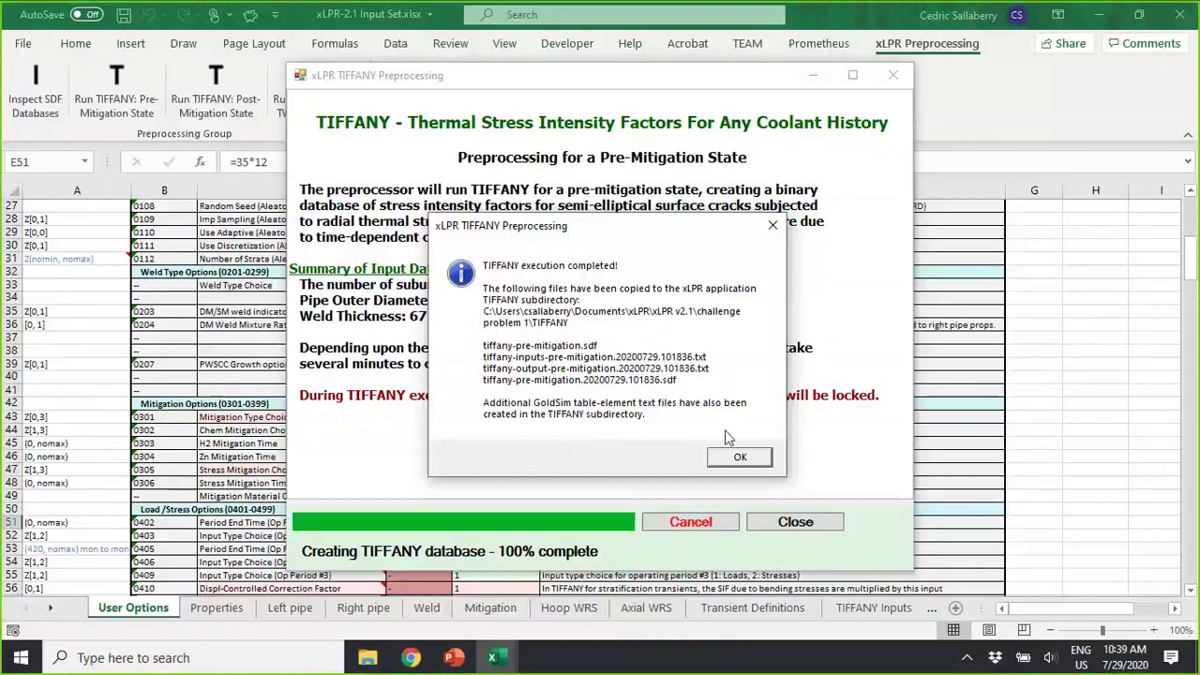
- Acknowledge the completed TIFFANY pre-mitigation run and close the preprocessing window
click(735, 459)
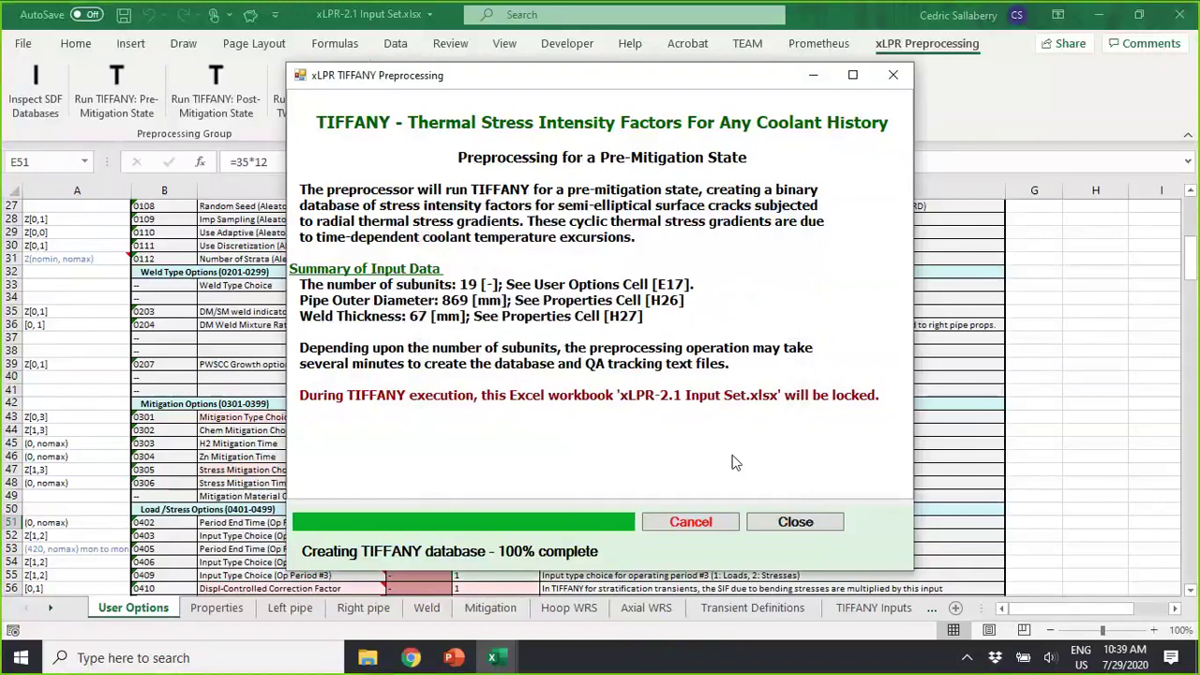
click(793, 523)
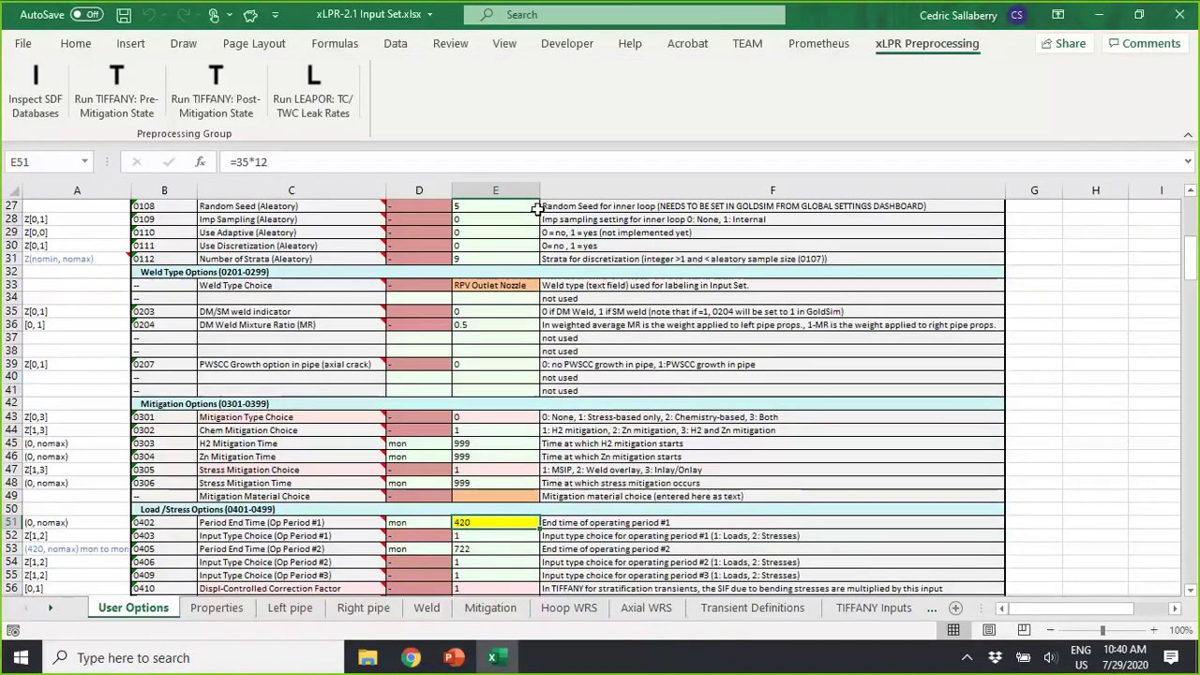
- Switch to File Explorer and inspect the contents of the LEAPOR and TIFFANY folders under challenge problem 1
click(367, 658)
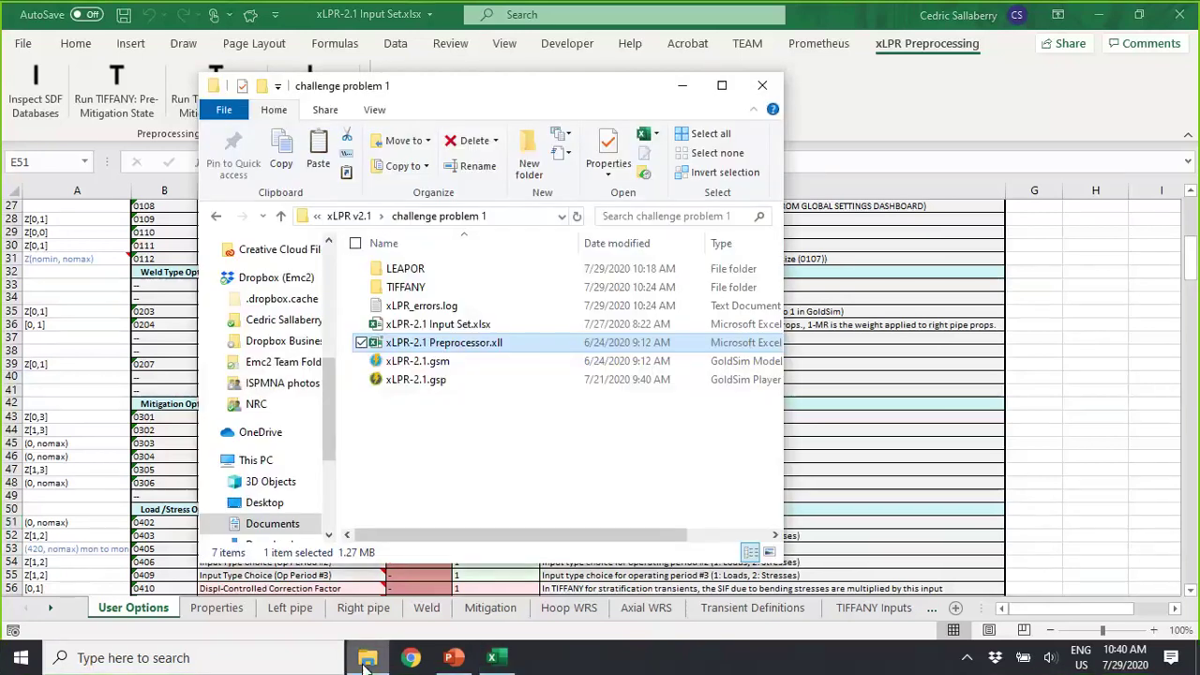
double_click(406, 269)
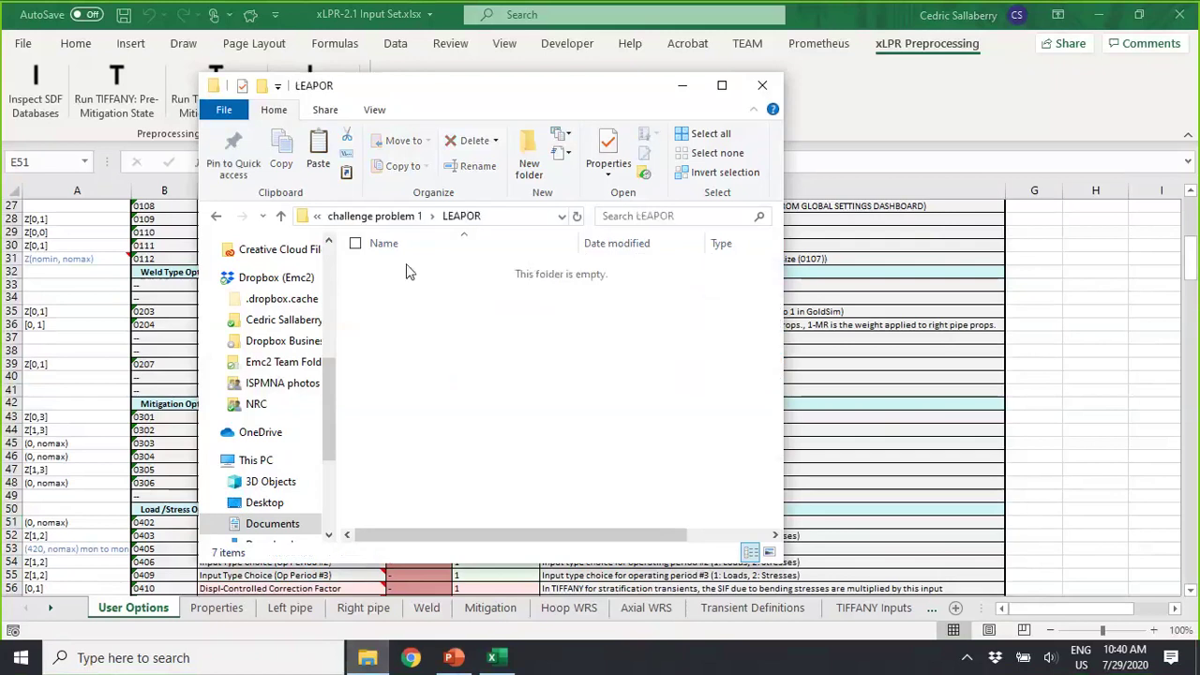
click(215, 216)
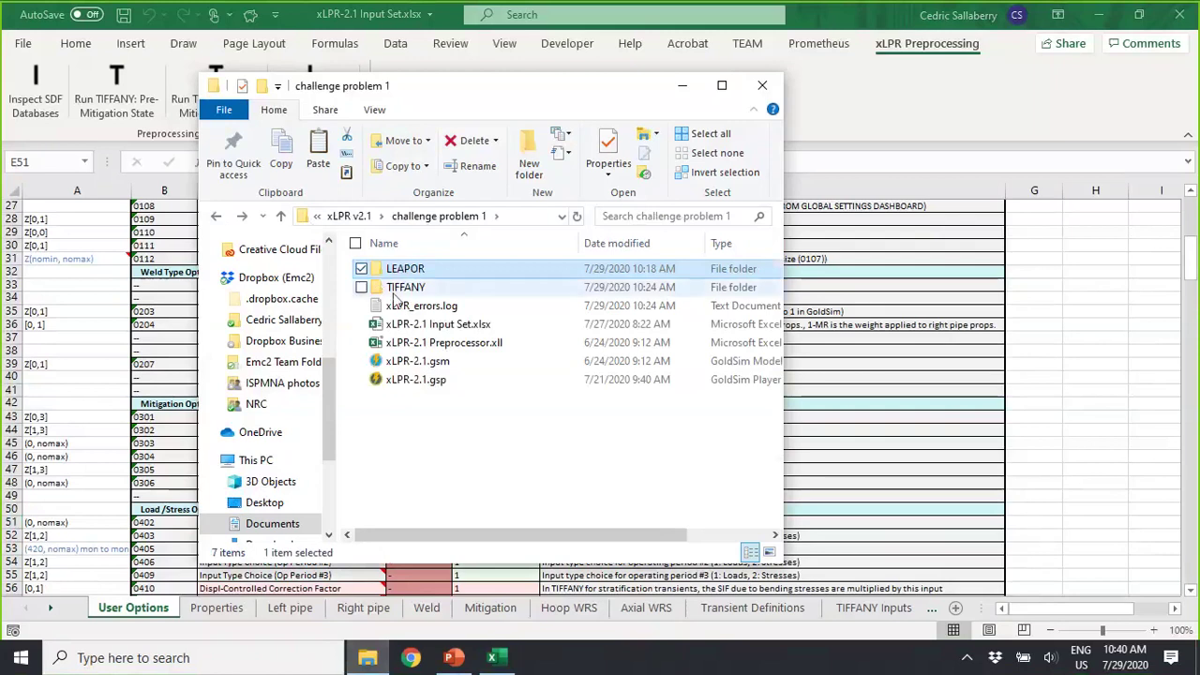
double_click(394, 293)
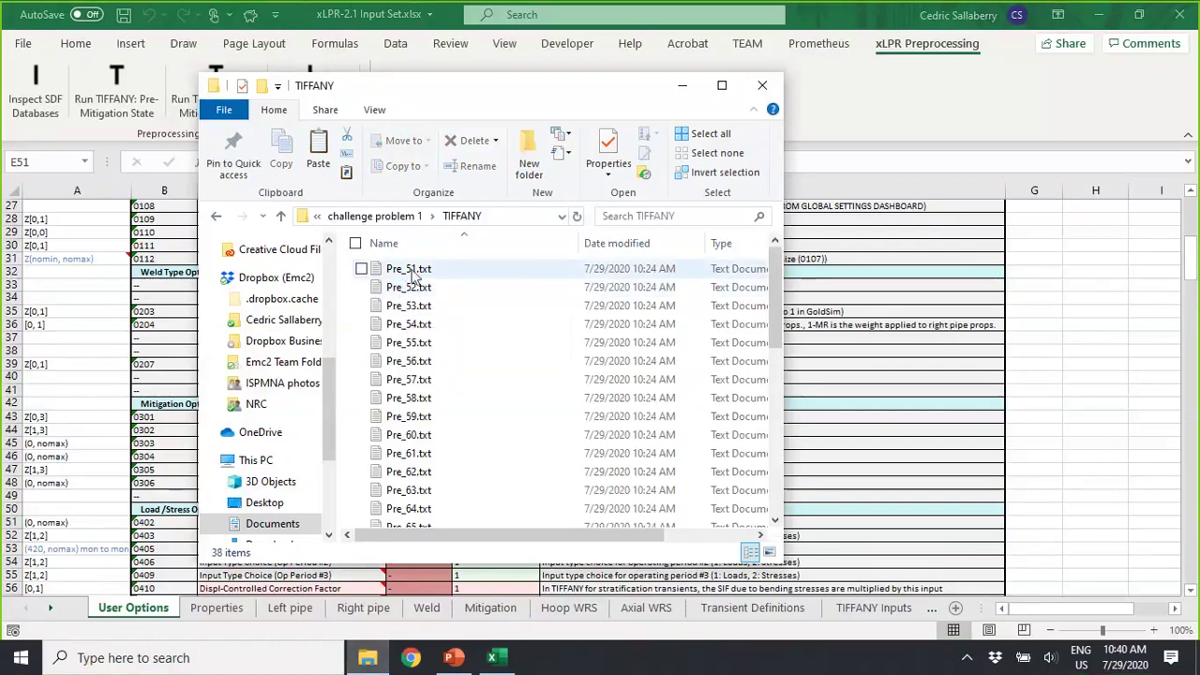
scroll(464, 372, down, 3)
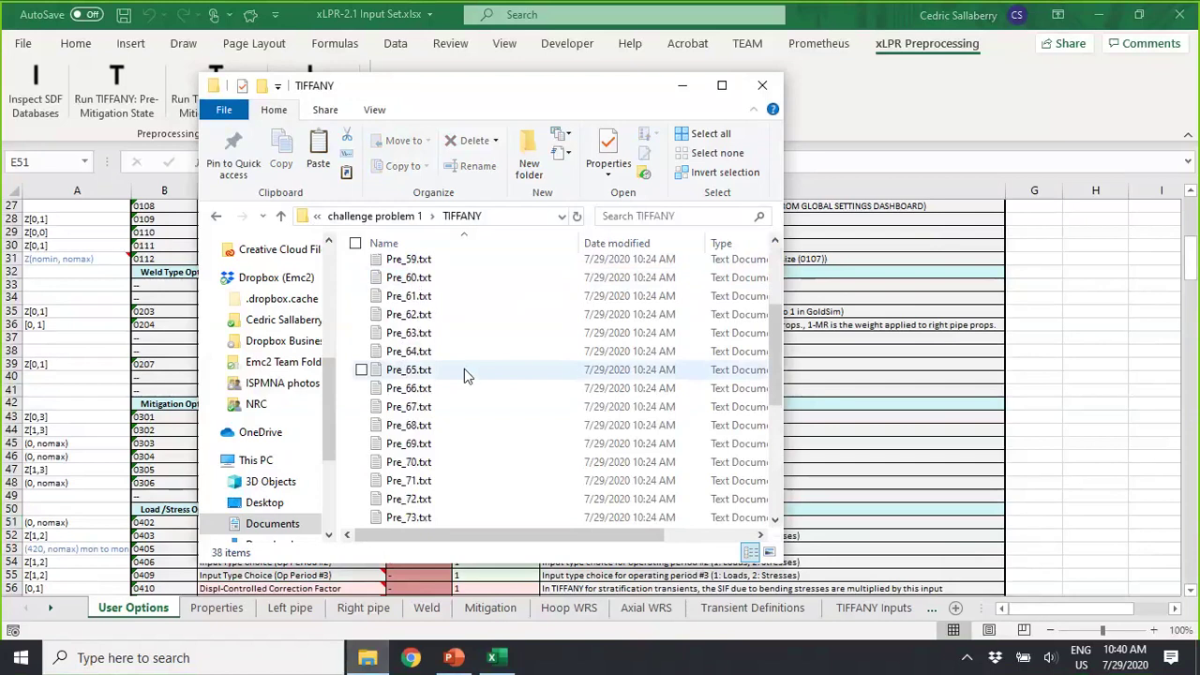
scroll(464, 368, down, 5)
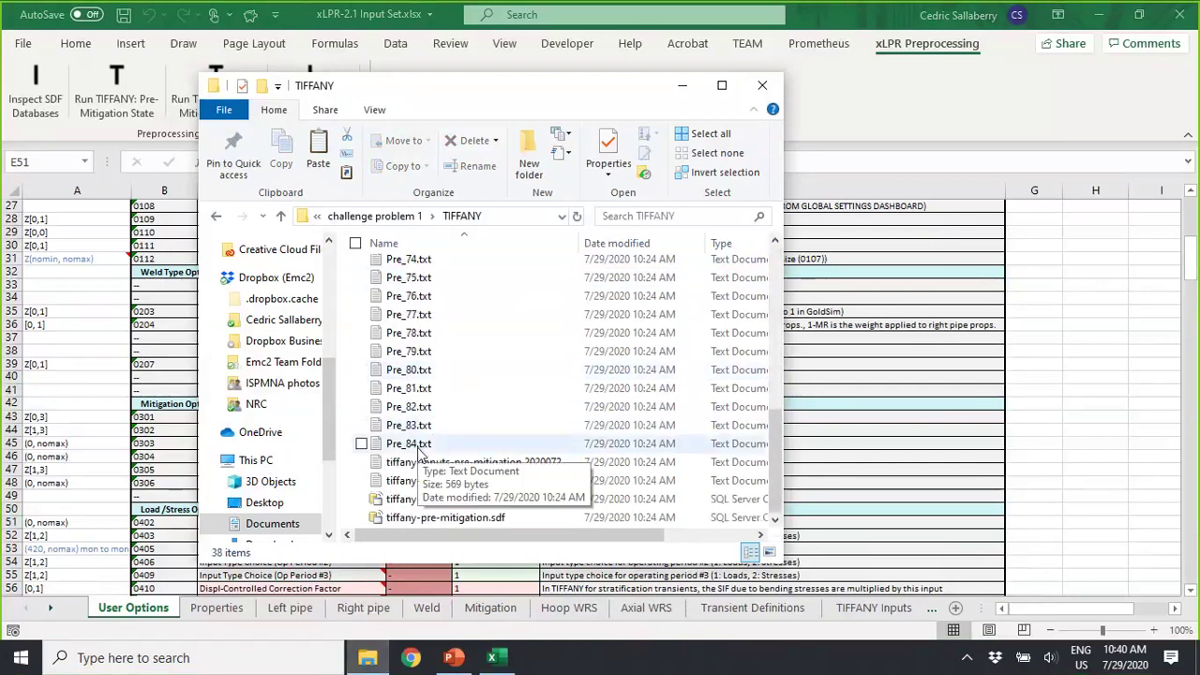
scroll(419, 453, up, 8)
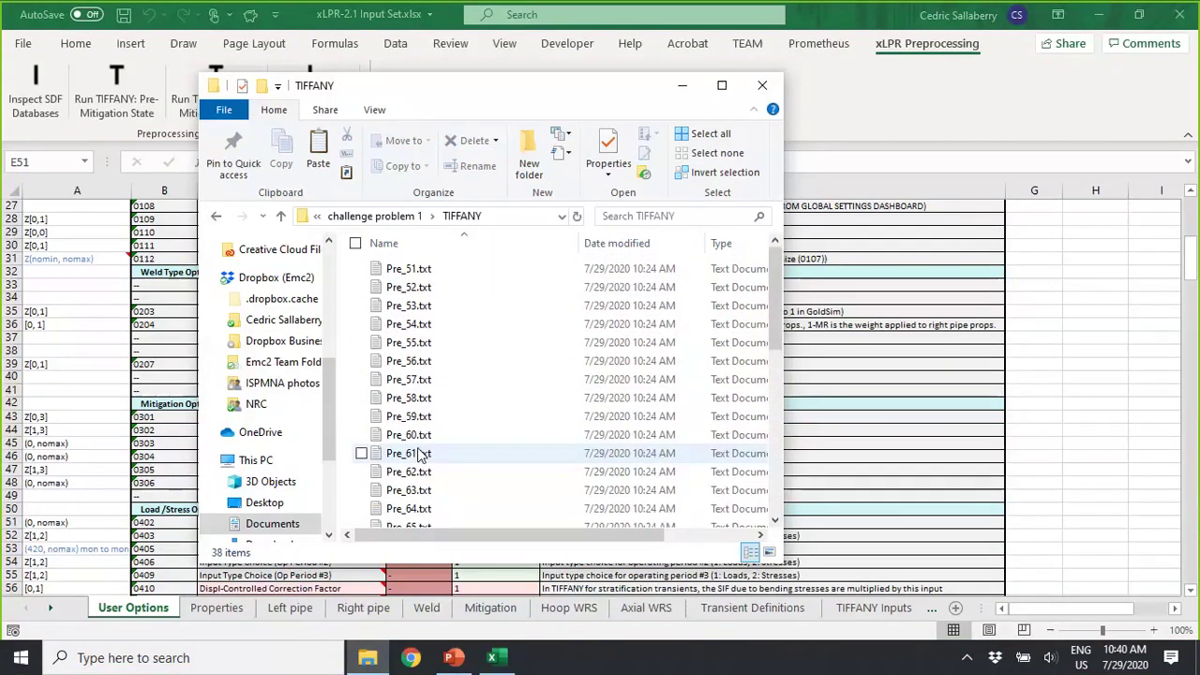
click(373, 218)
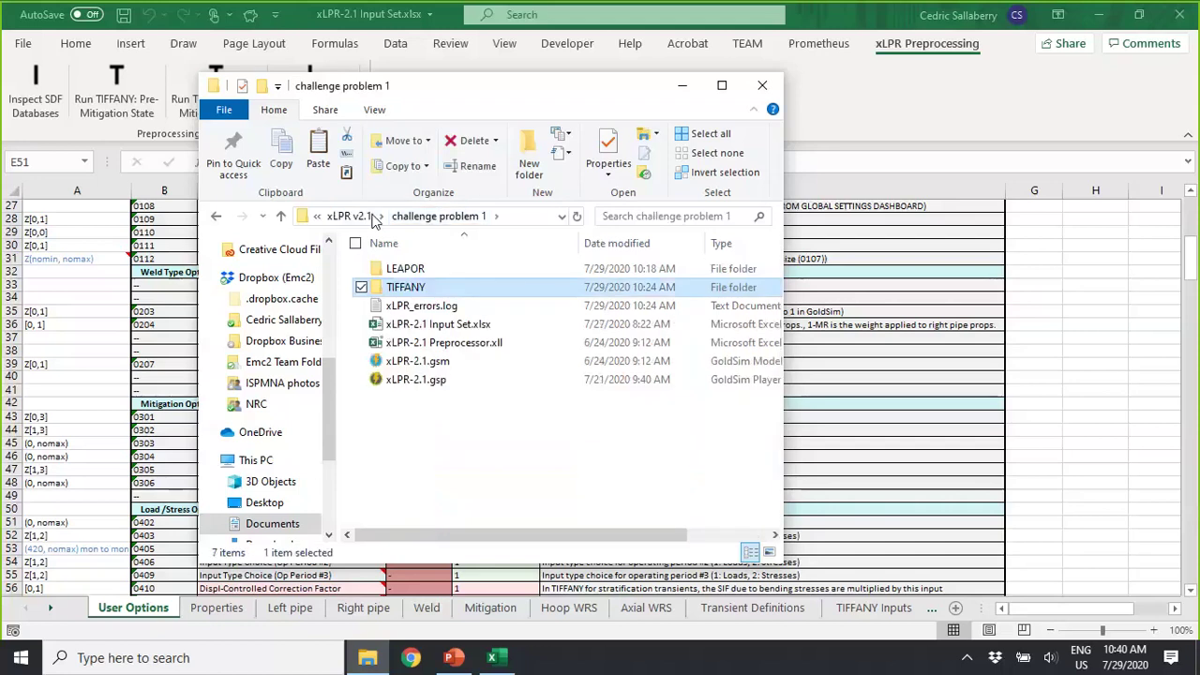
- Return to the Excel input workbook, review the operating conditions on the Properties sheet, and close the workbook without saving
click(841, 105)
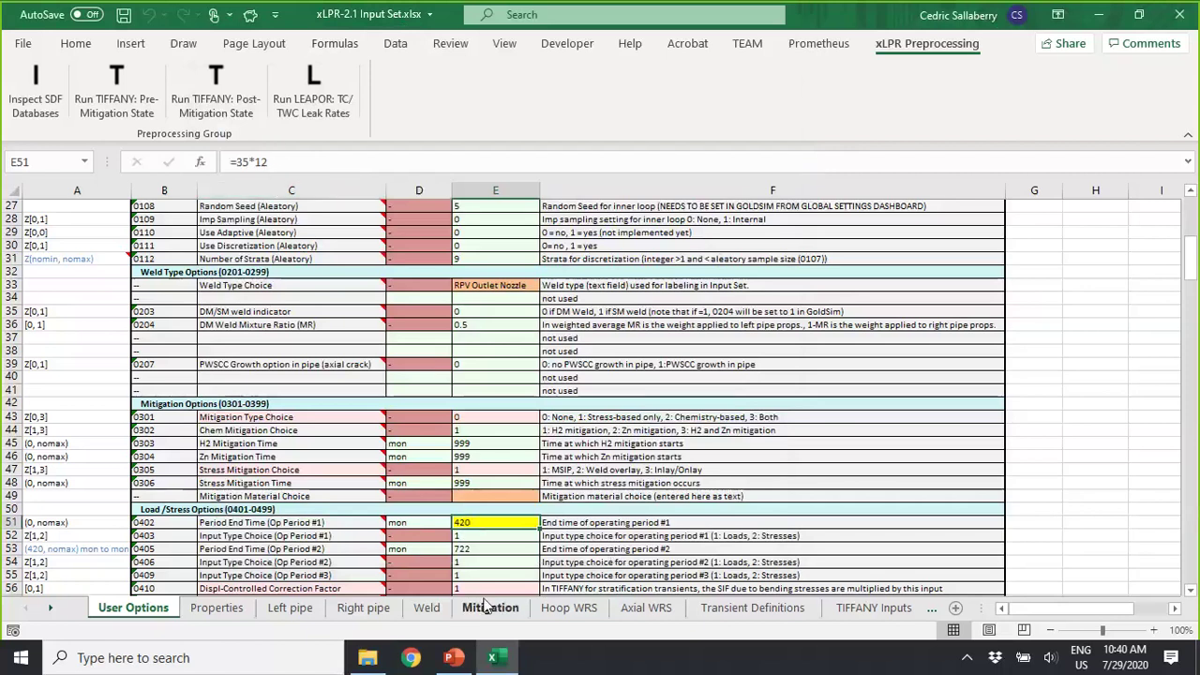
click(218, 608)
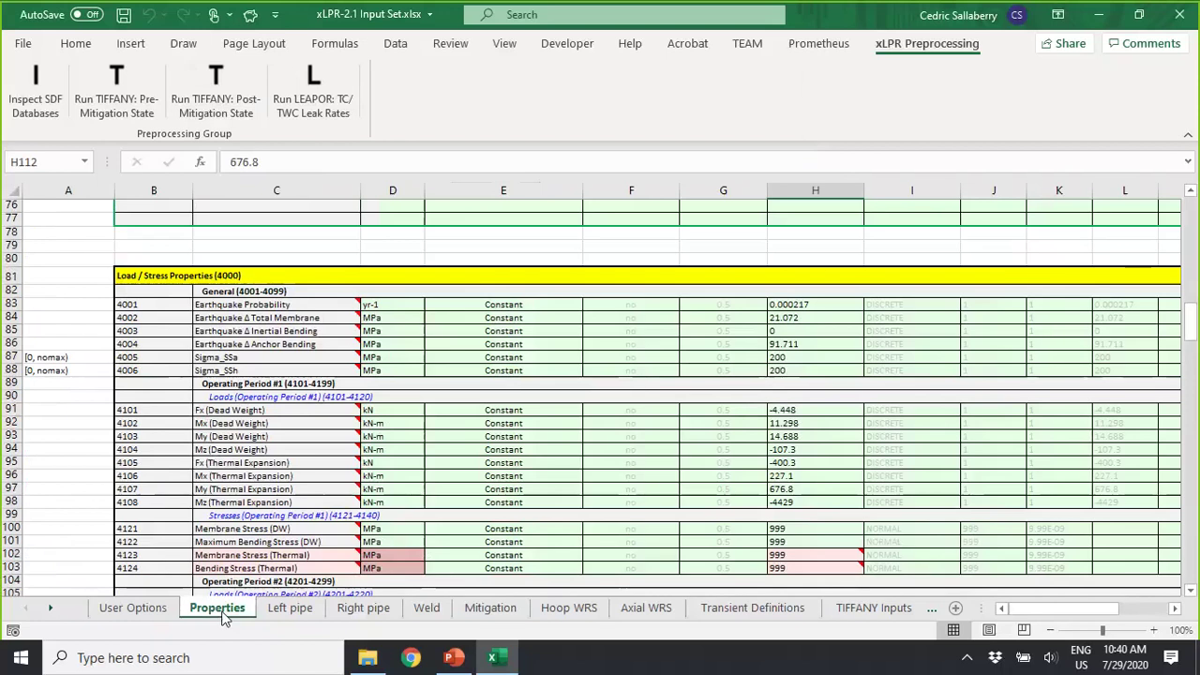
scroll(764, 419, up, 6)
scroll(764, 419, up, 2)
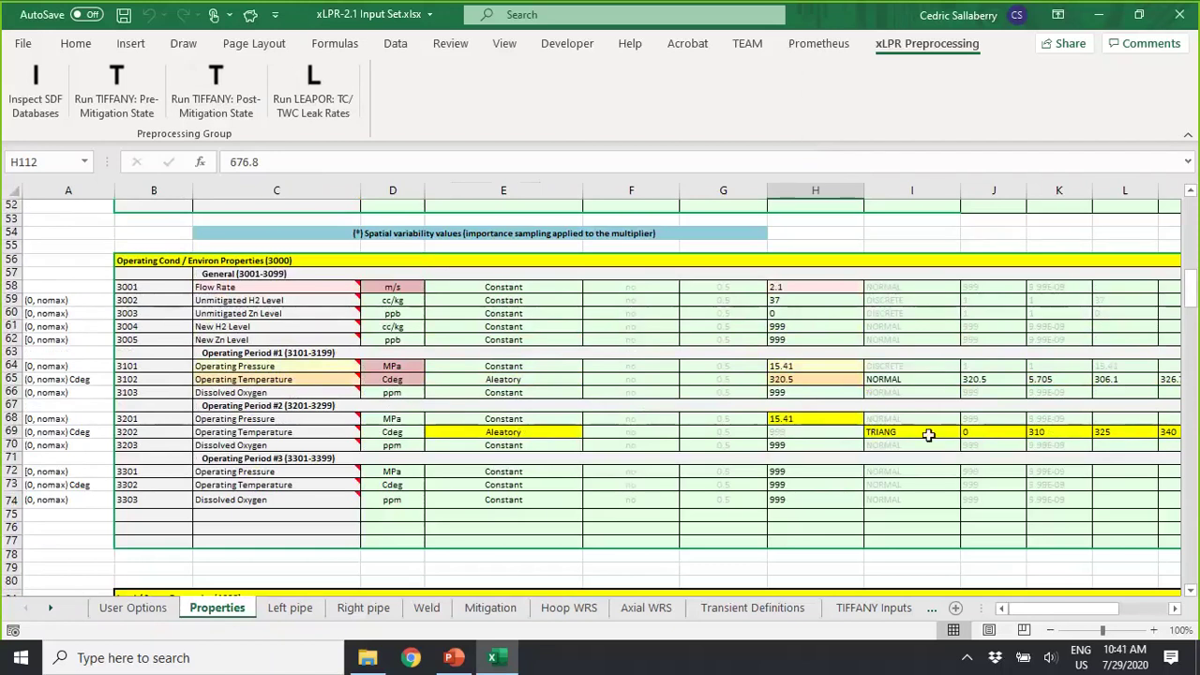
click(1190, 9)
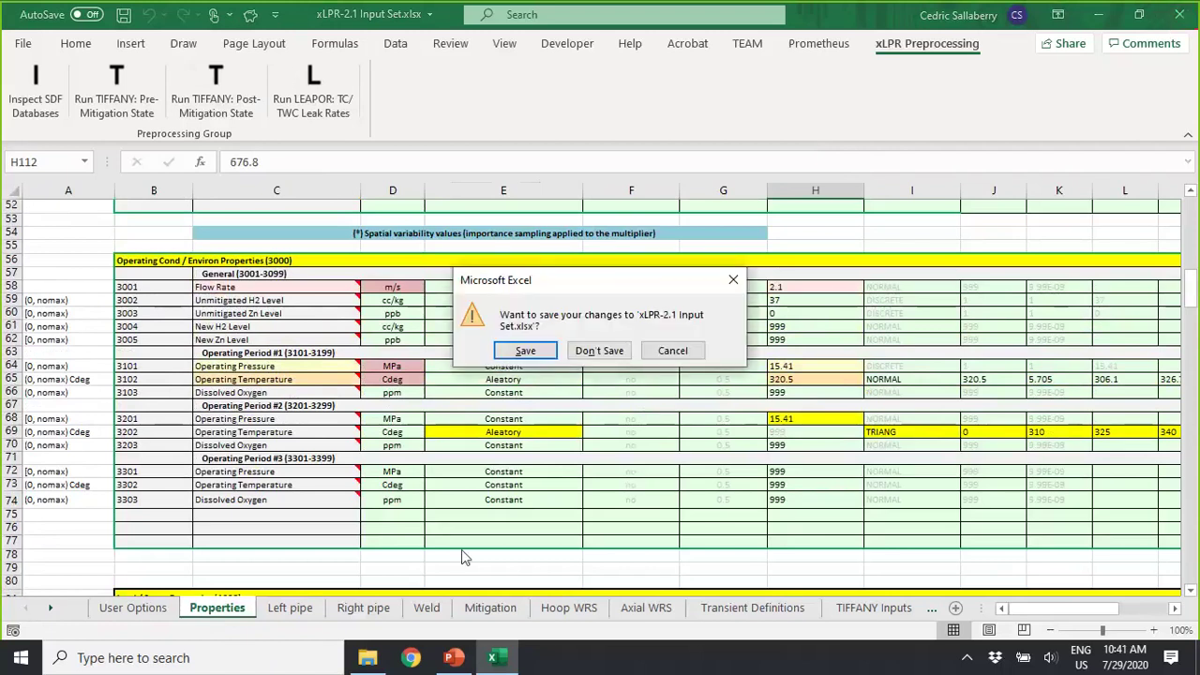
click(590, 351)
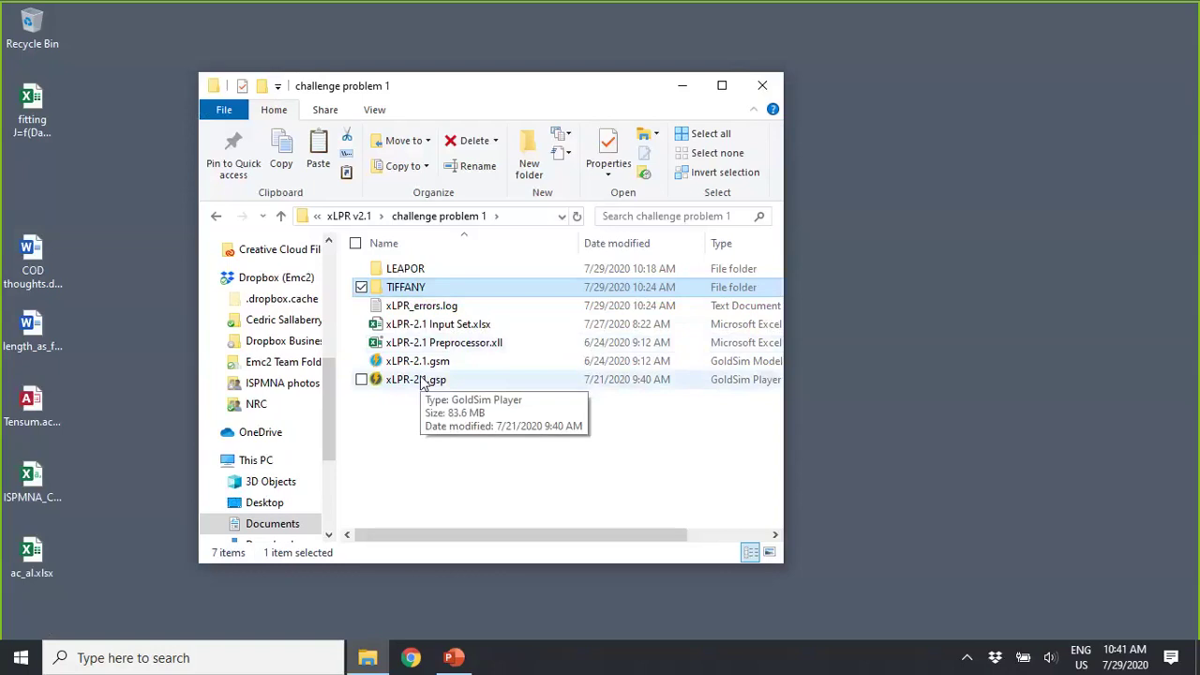
- Launch GoldSim 11.1 Player and open the xLPR-2.1.gsp model from the challenge problem 1 folder
click(10, 668)
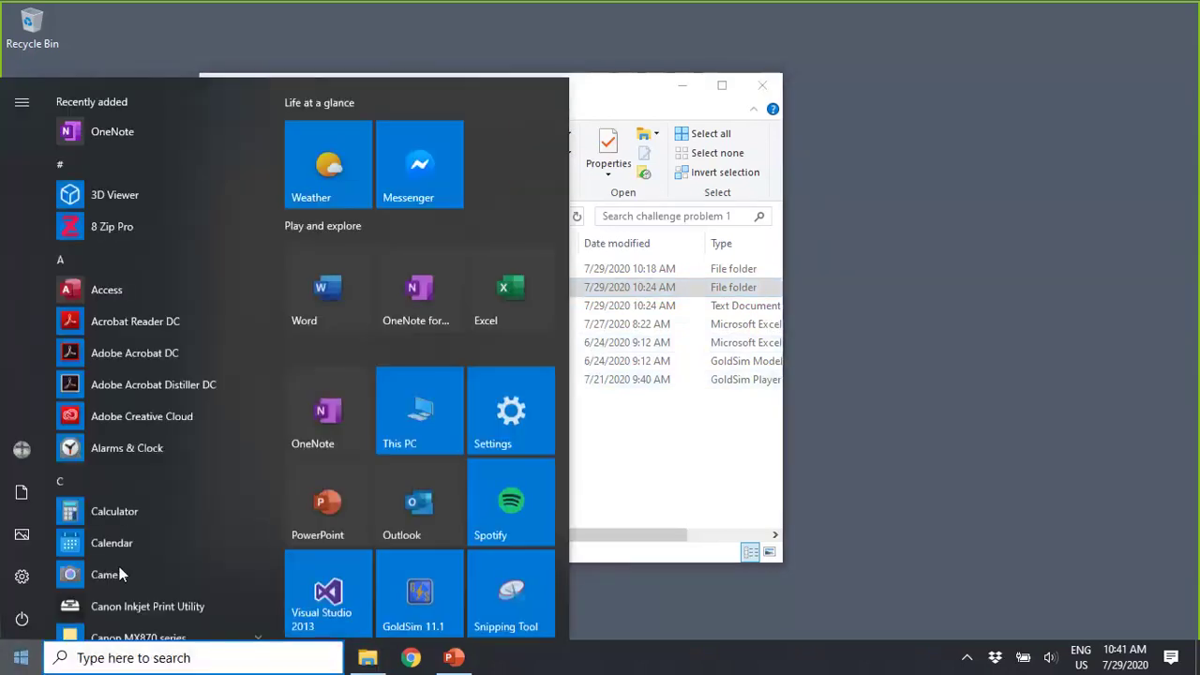
scroll(503, 271, down, 2)
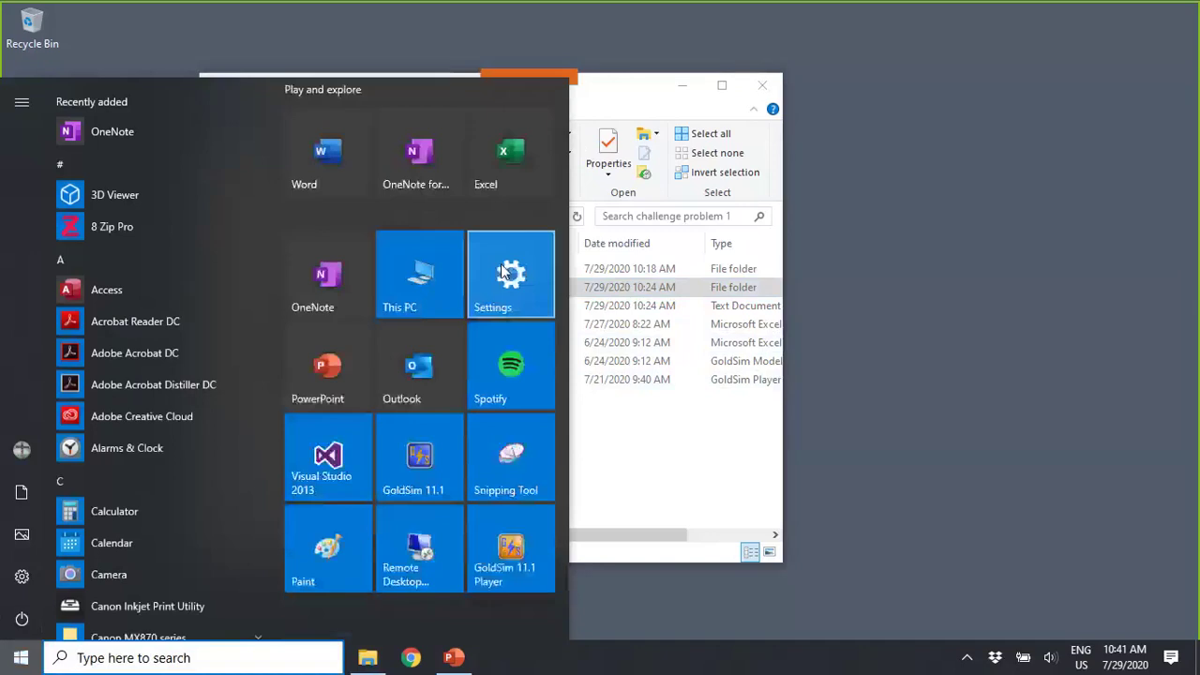
click(511, 553)
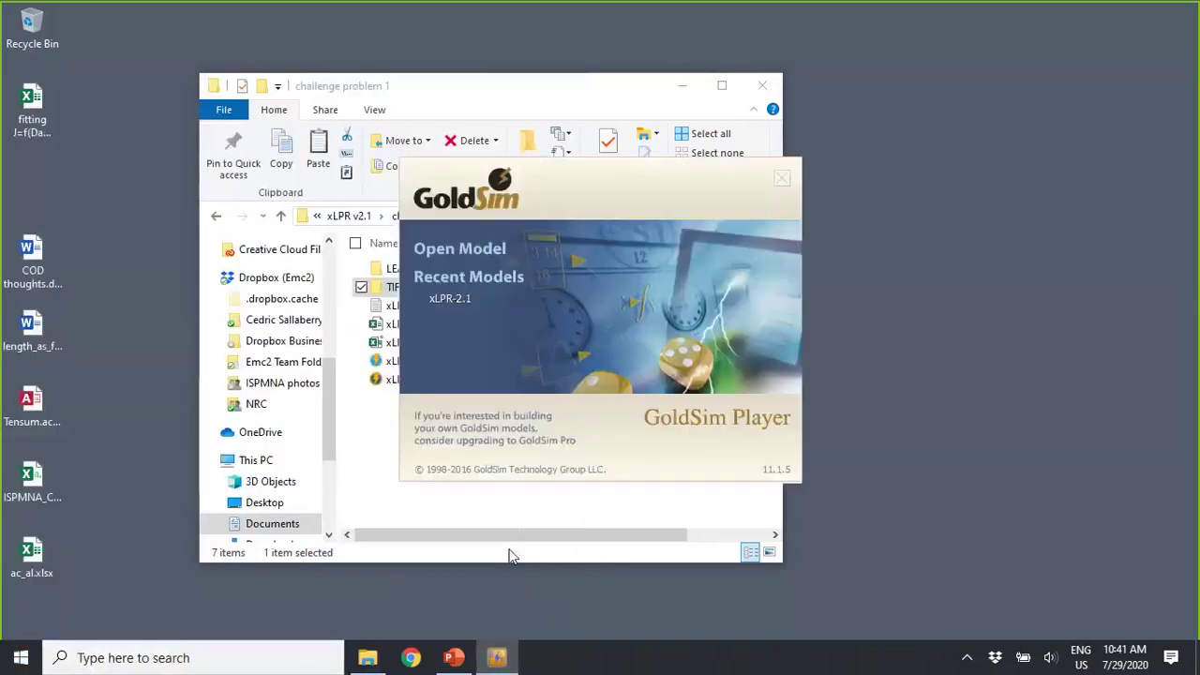
click(460, 253)
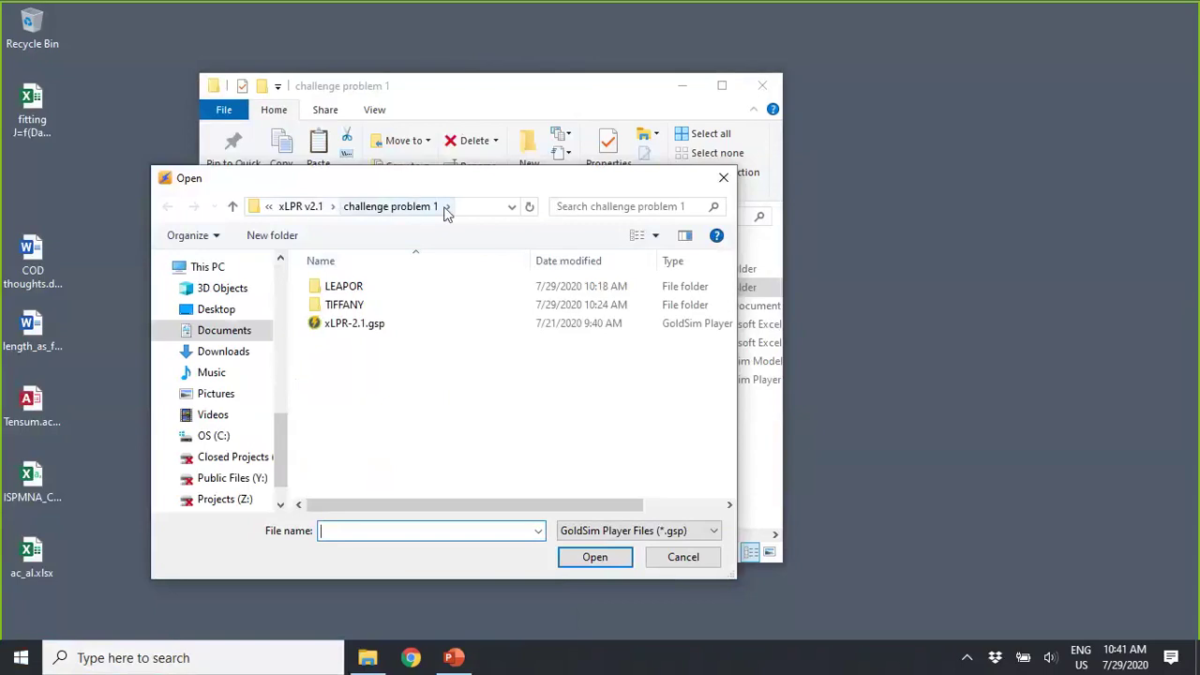
click(356, 328)
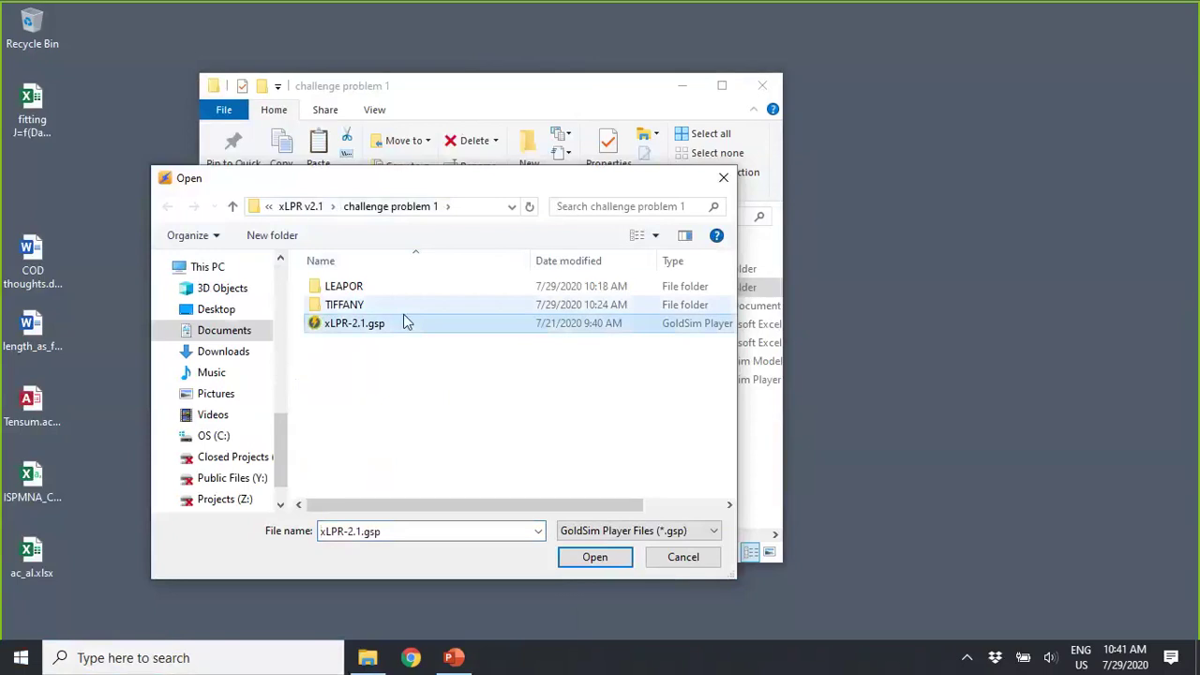
click(591, 560)
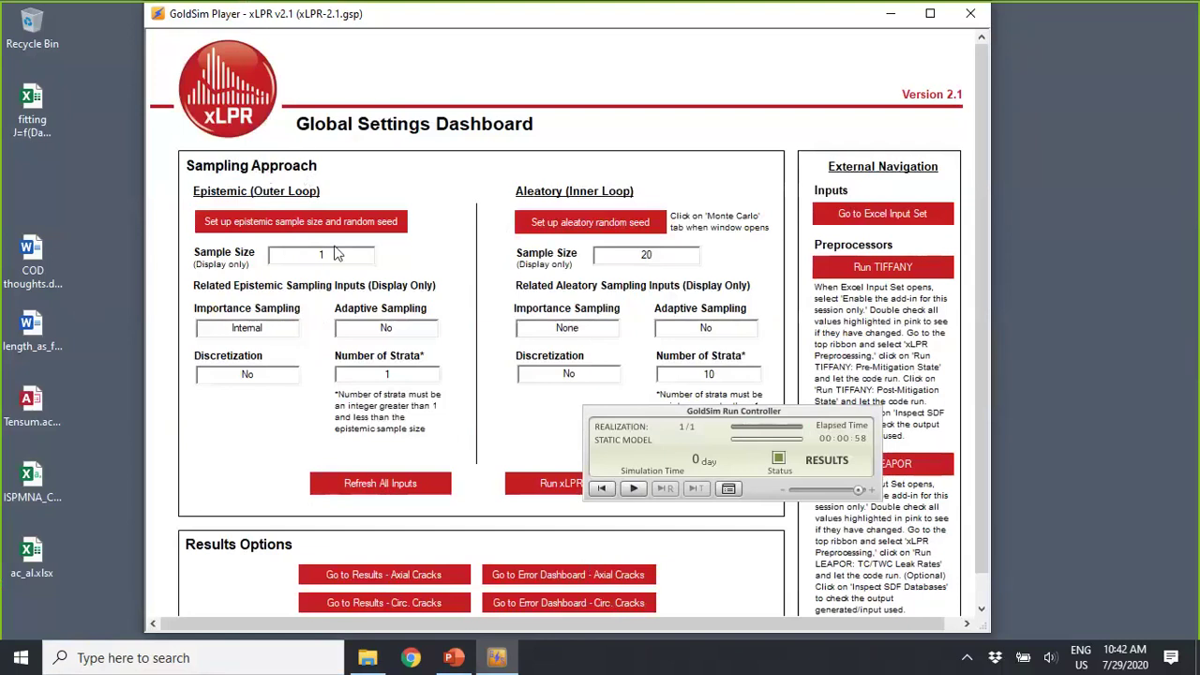
- Examine the epistemic Monte Carlo simulation settings and close them without changing anything
click(343, 225)
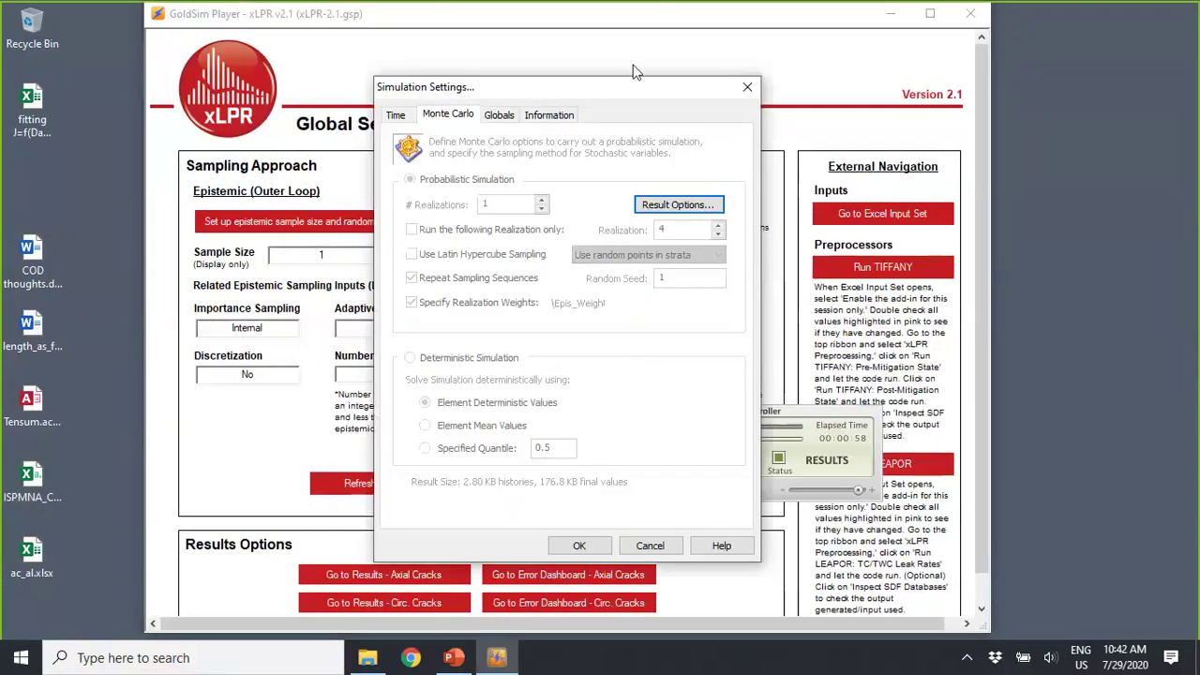
drag(609, 90, 398, 51)
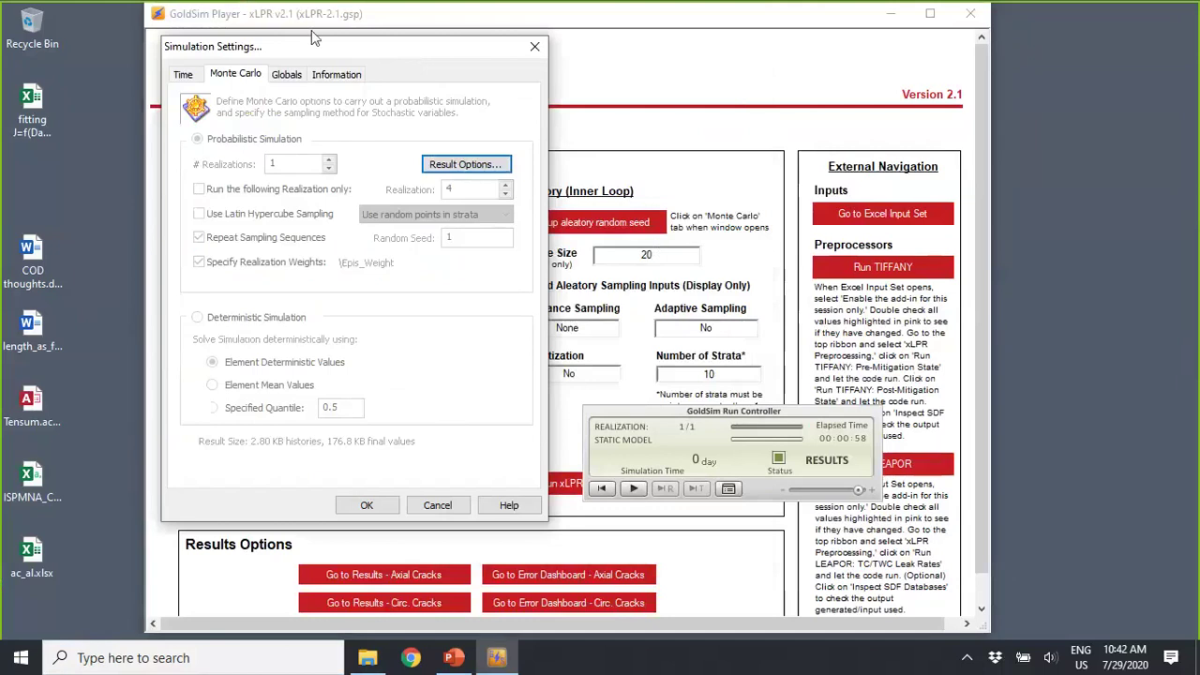
drag(223, 49, 173, 83)
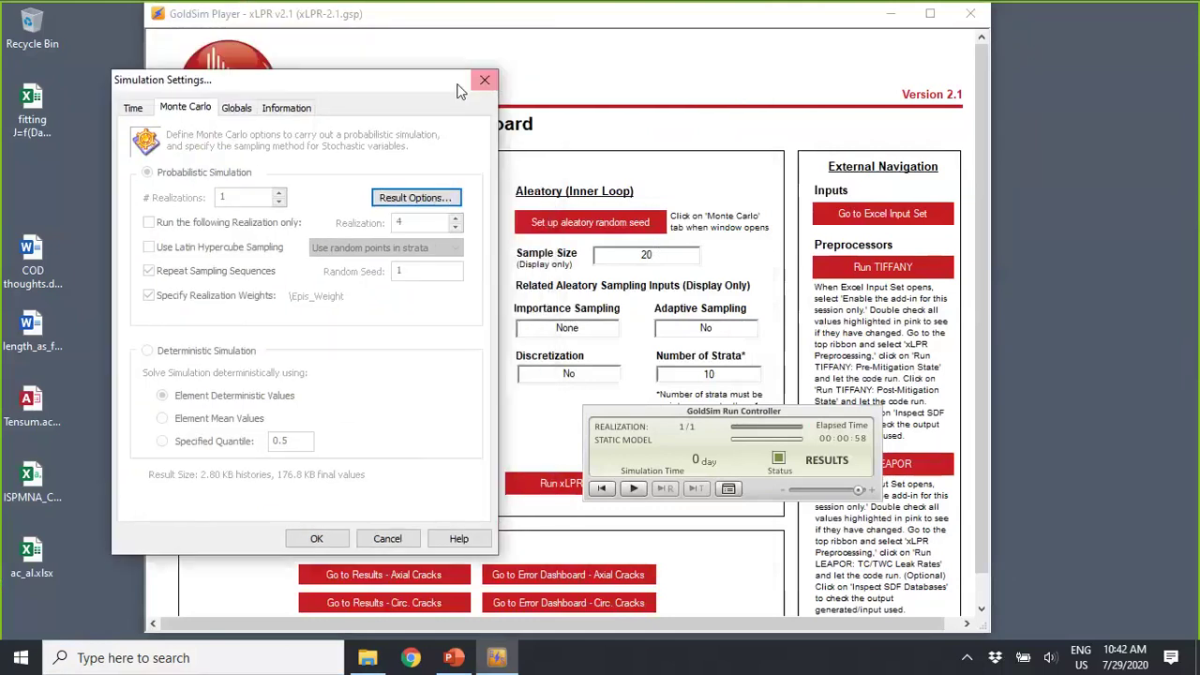
click(483, 82)
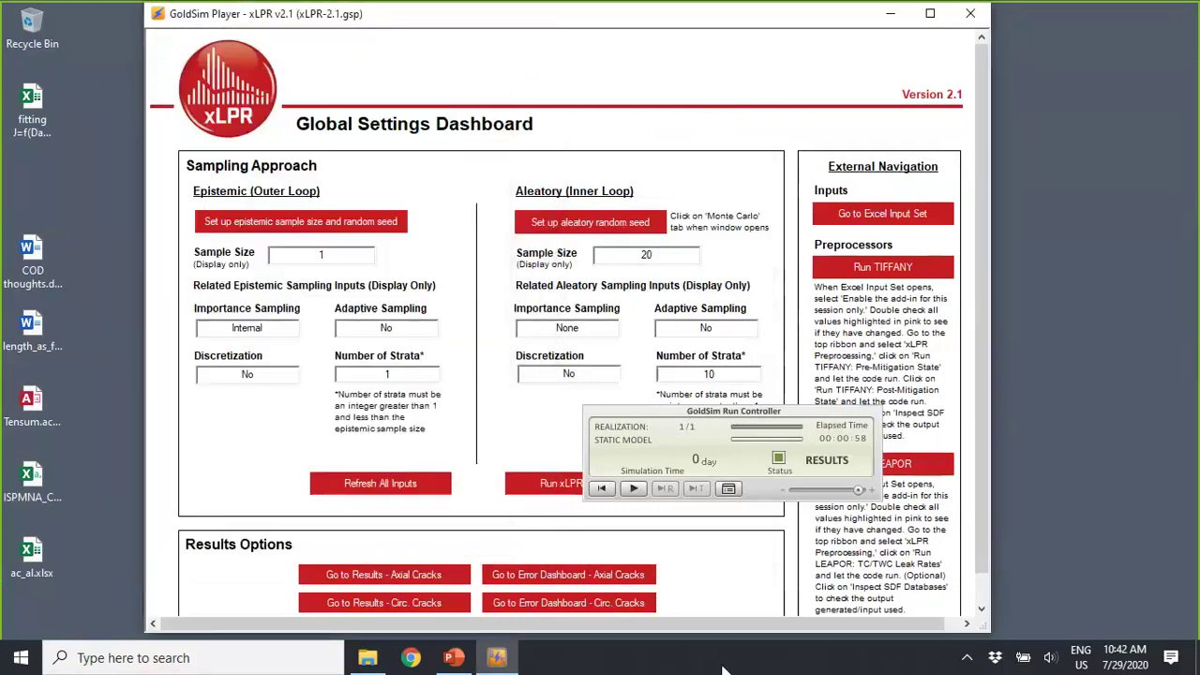
- Reset the model, confirming deletion of all existing simulation results
click(604, 489)
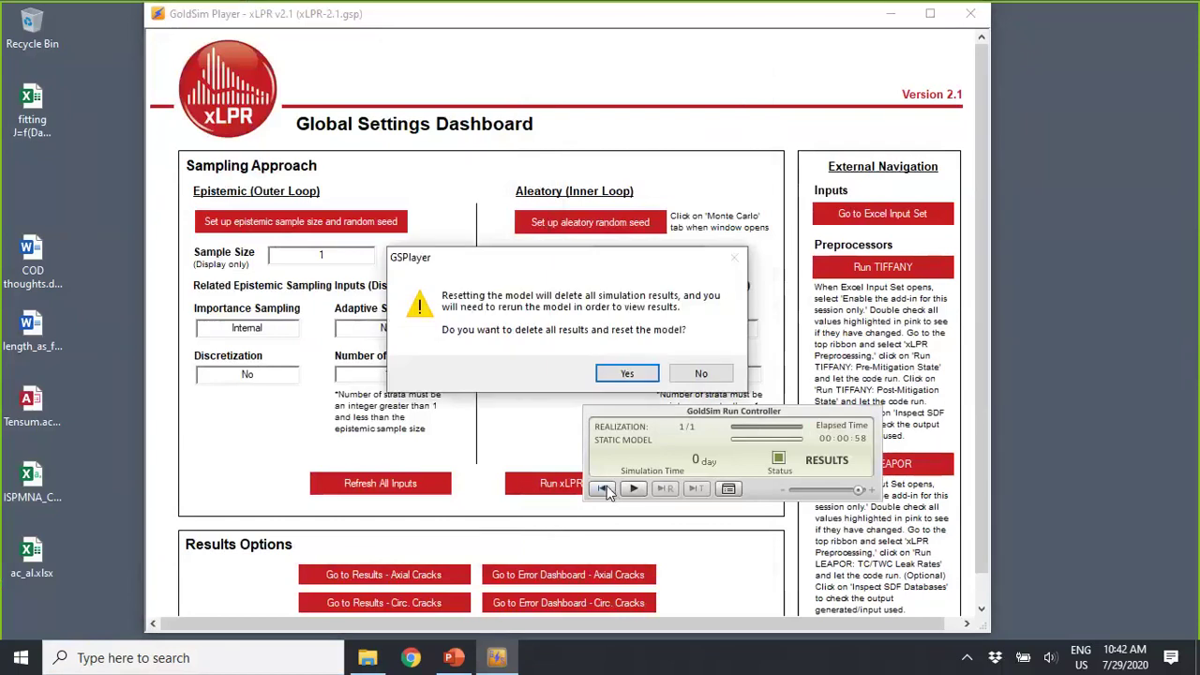
click(628, 374)
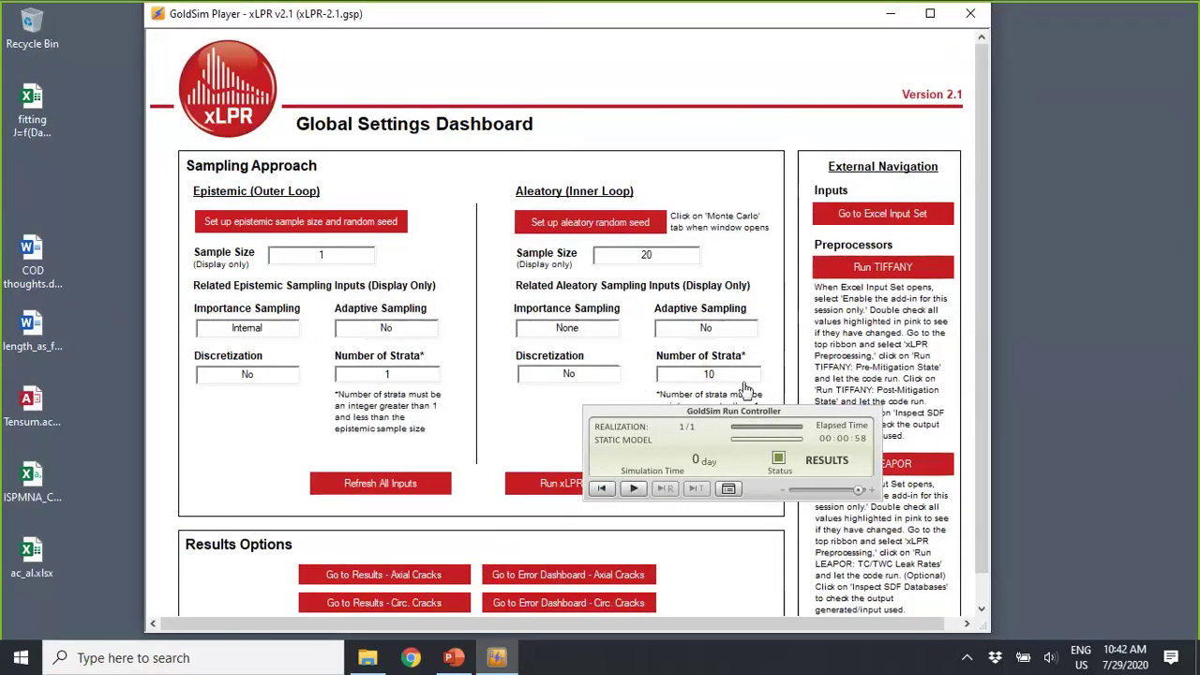
click(811, 464)
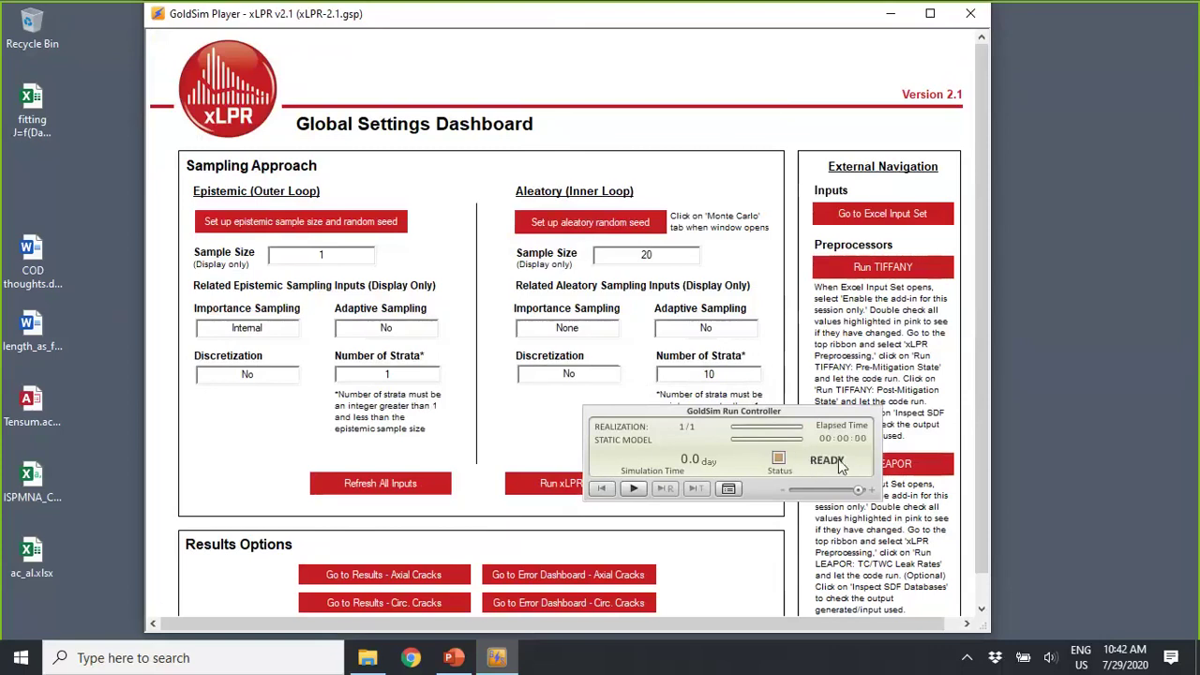
- Set the epistemic simulation to 10 realizations and enable Latin Hypercube Sampling
click(277, 230)
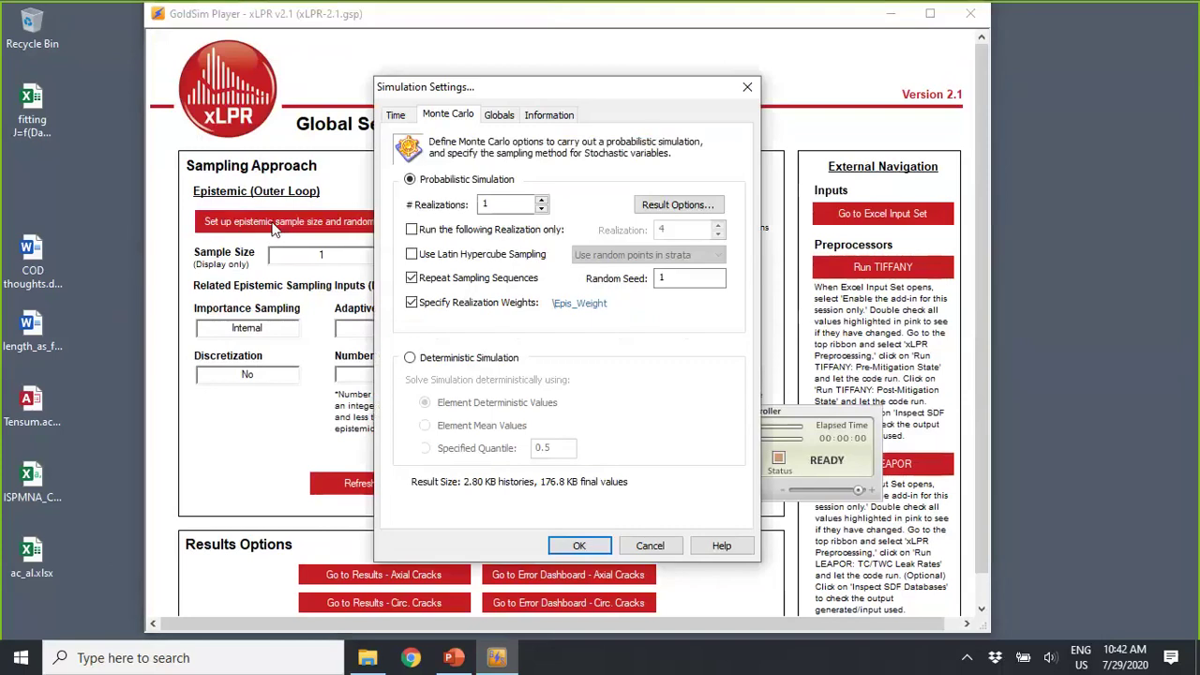
click(504, 205)
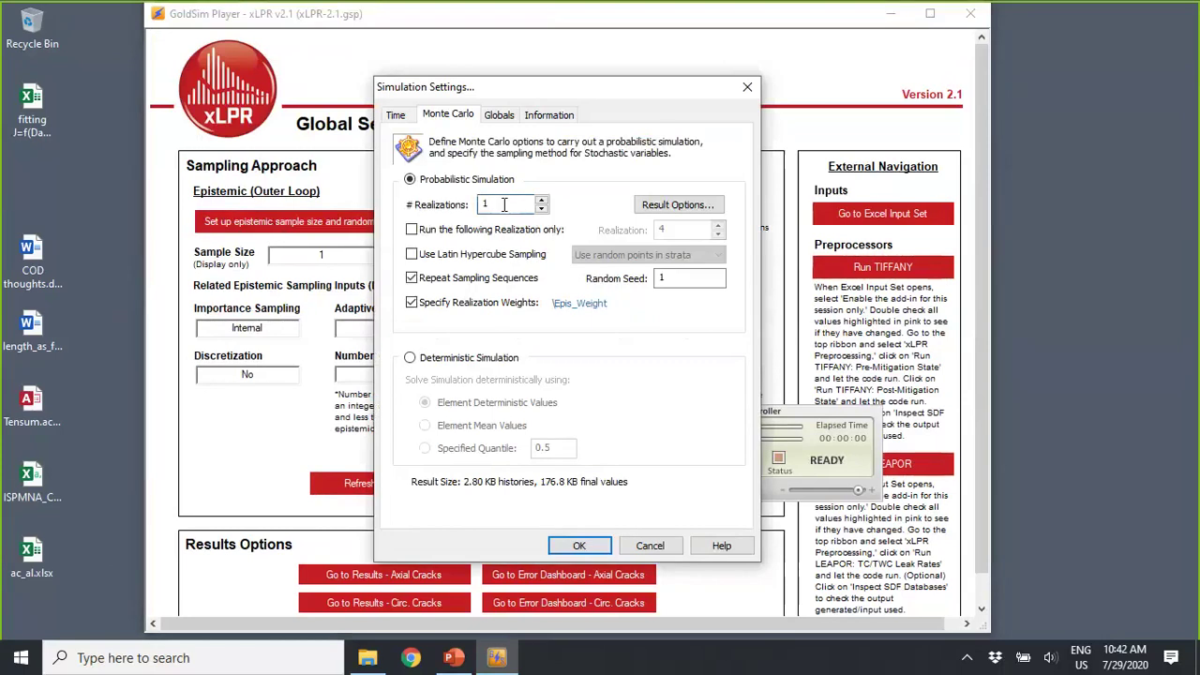
text(0)
click(411, 256)
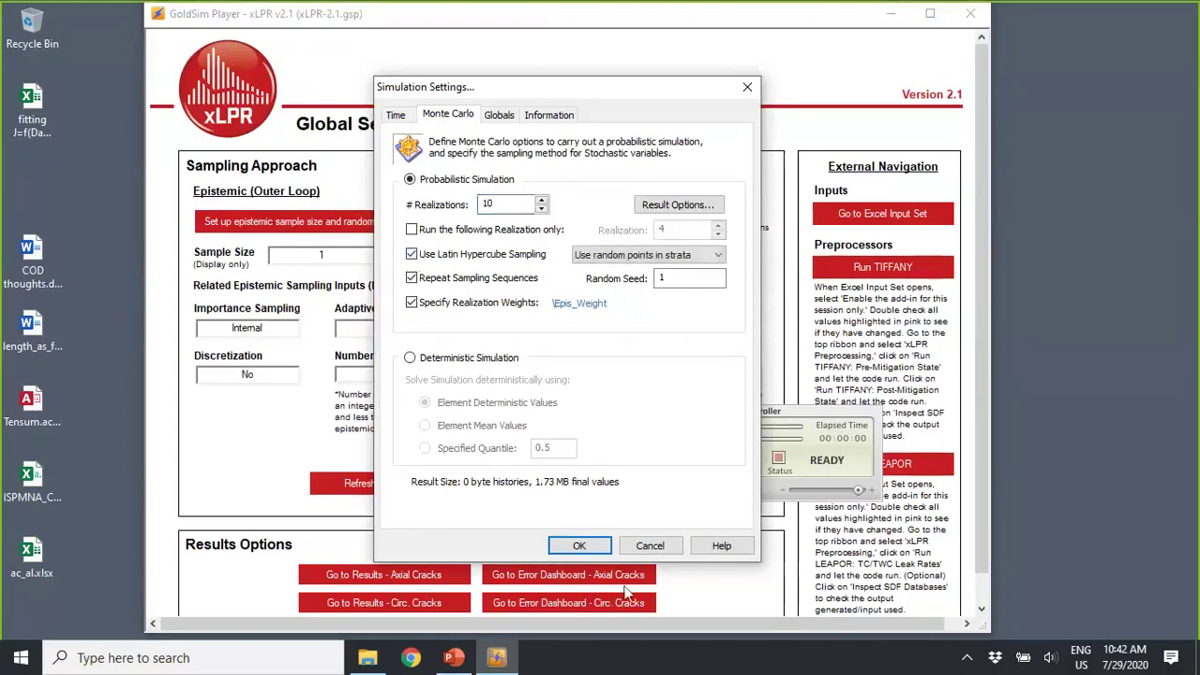
click(581, 547)
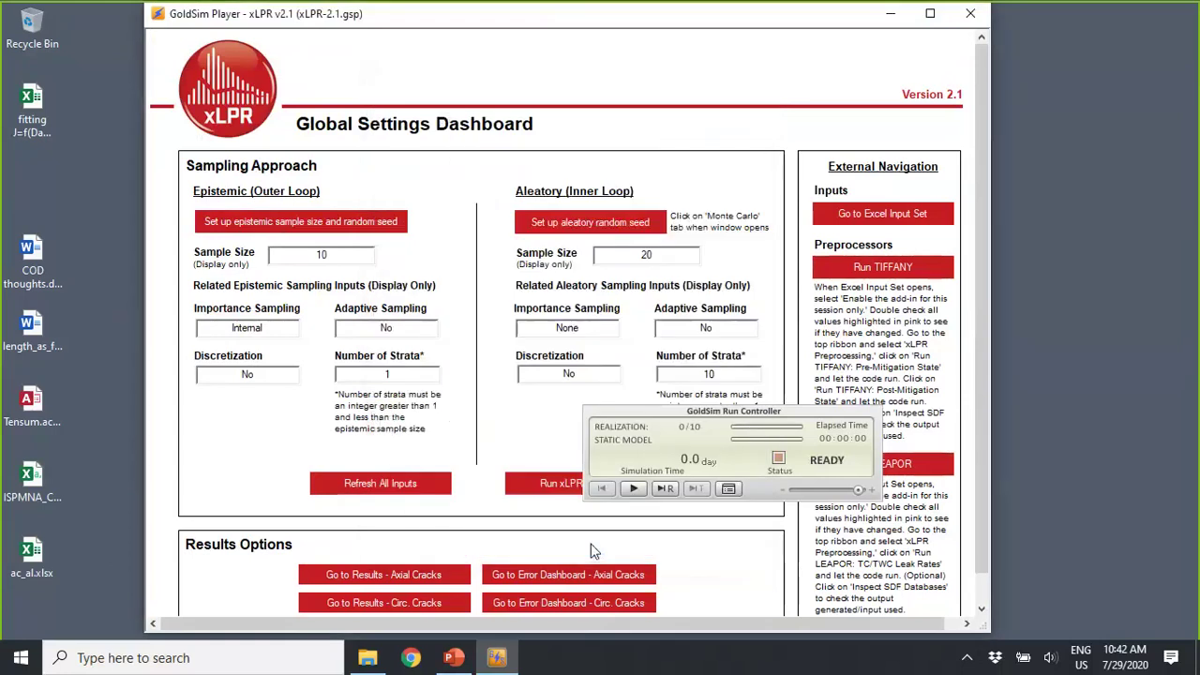
- Enable Latin Hypercube Sampling in the Monte Carlo settings of the aleatory Main_Model submodel
click(600, 230)
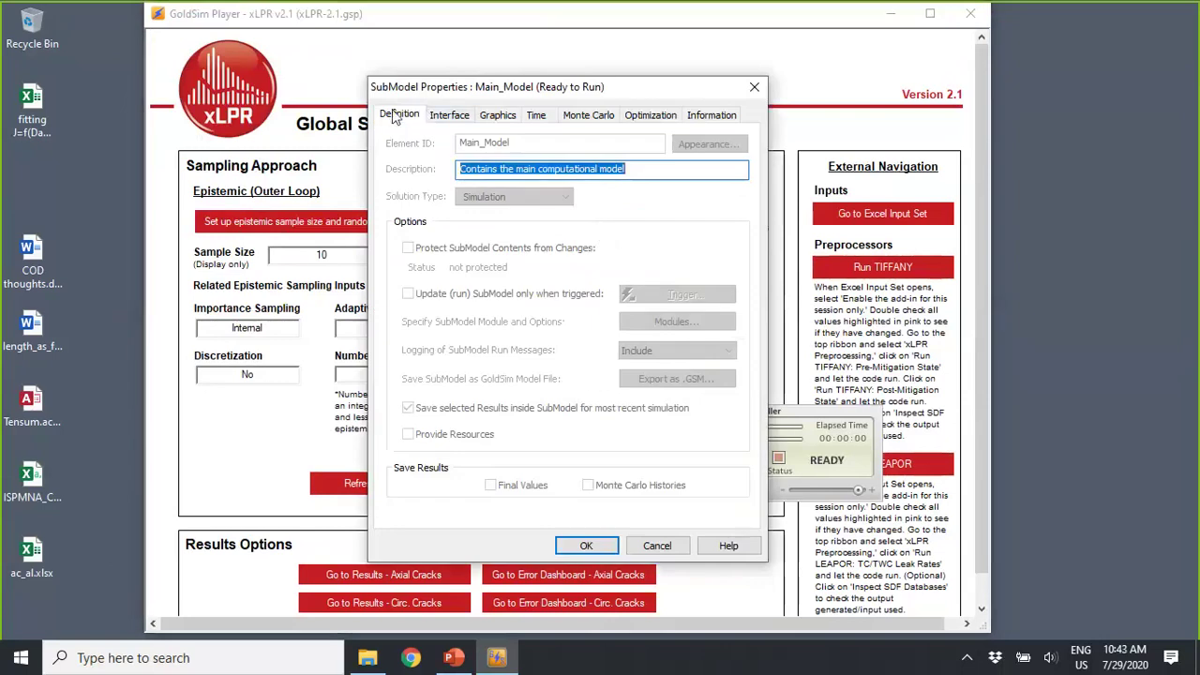
click(587, 115)
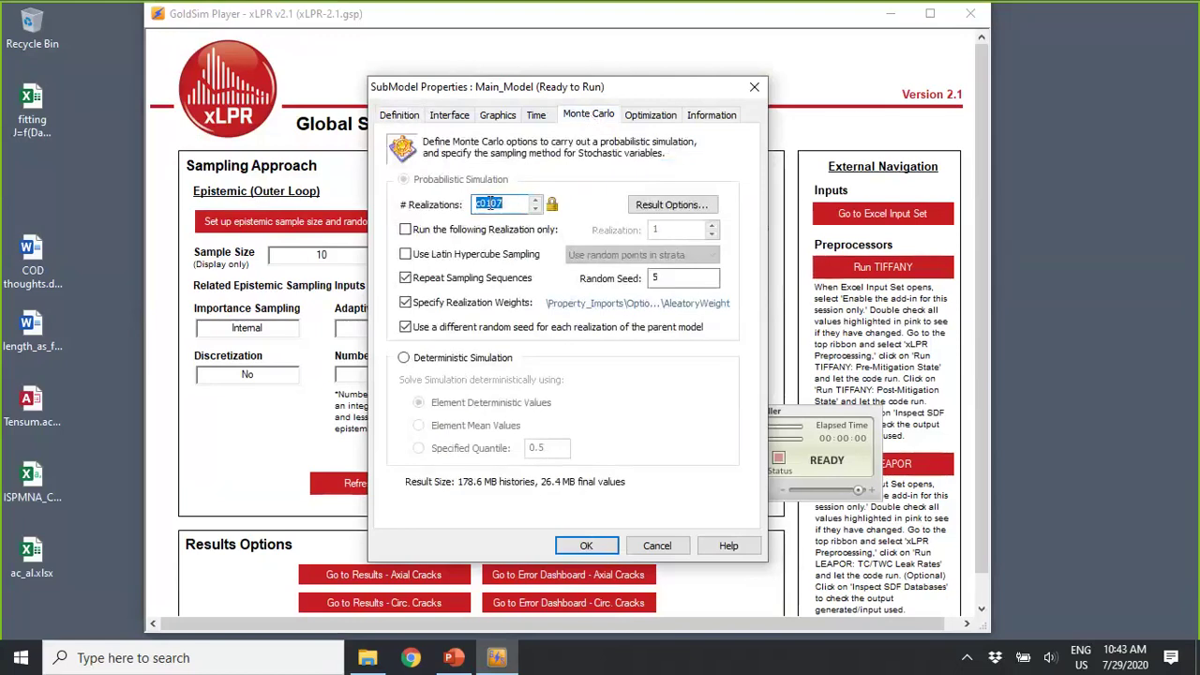
click(406, 256)
click(583, 553)
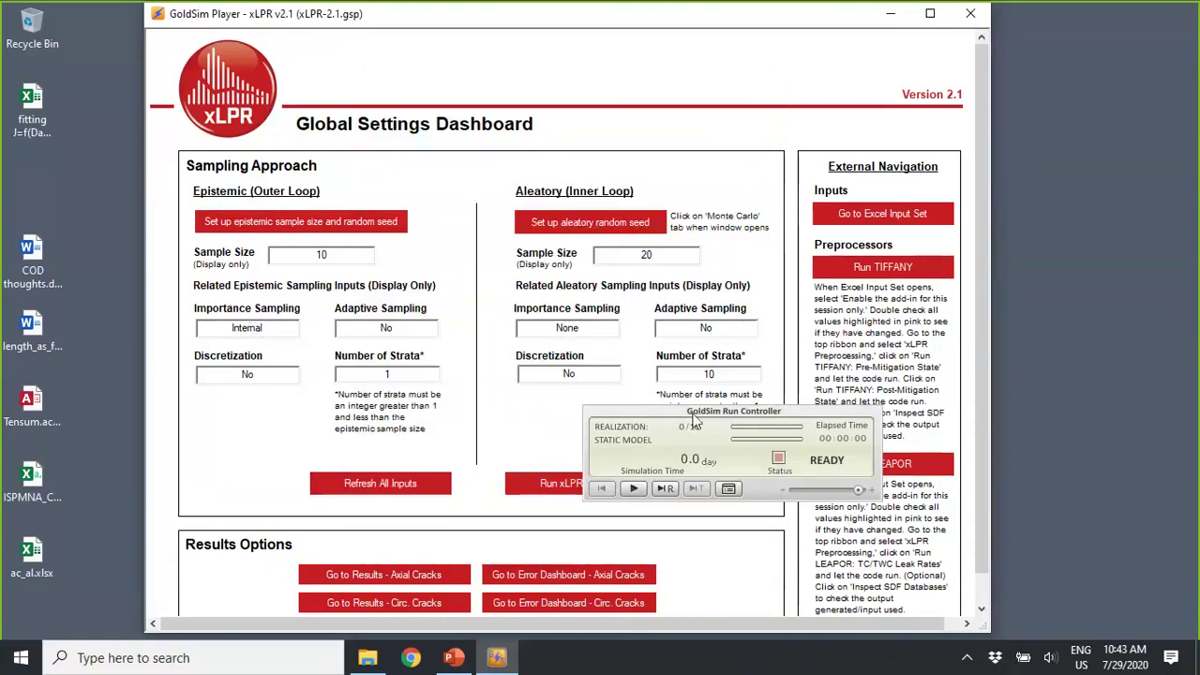
- Move the run controller clear of the sampling settings and run the xLPR model
drag(688, 411, 818, 345)
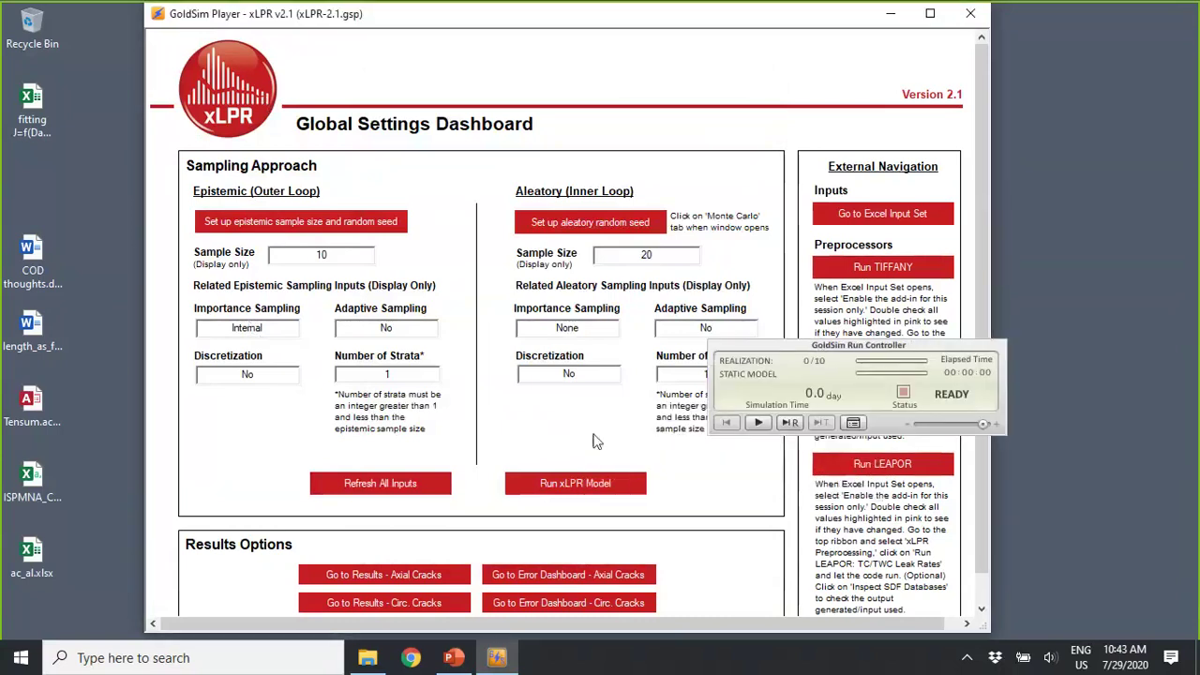
click(553, 486)
click(567, 490)
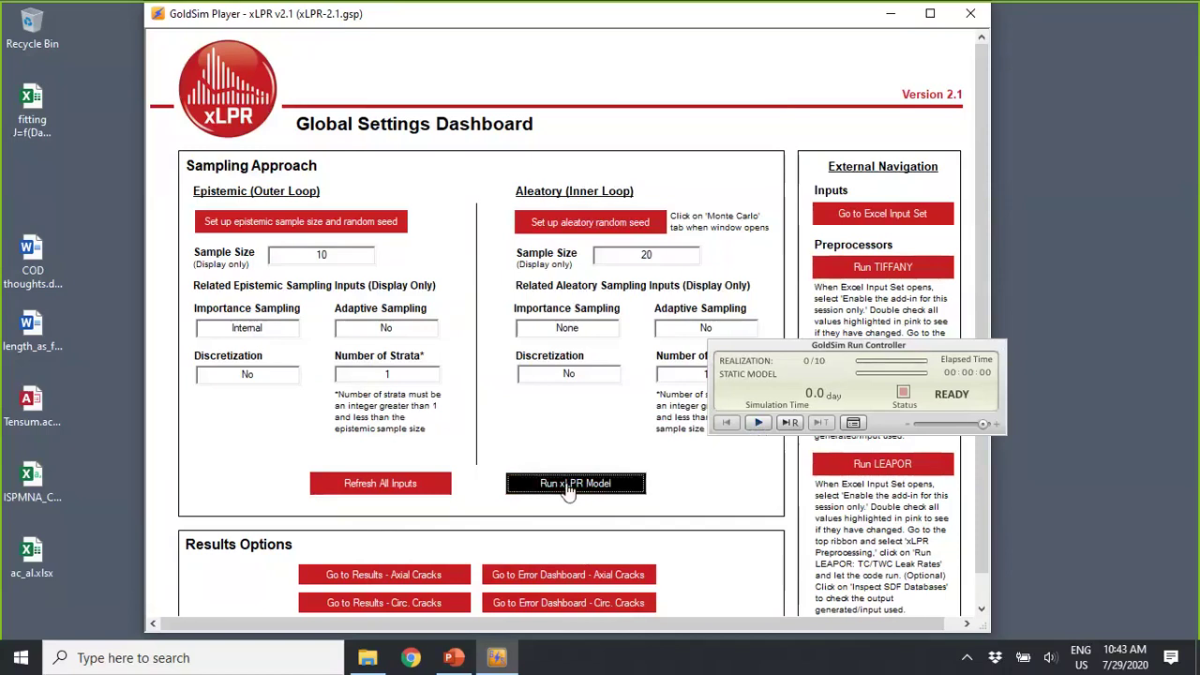
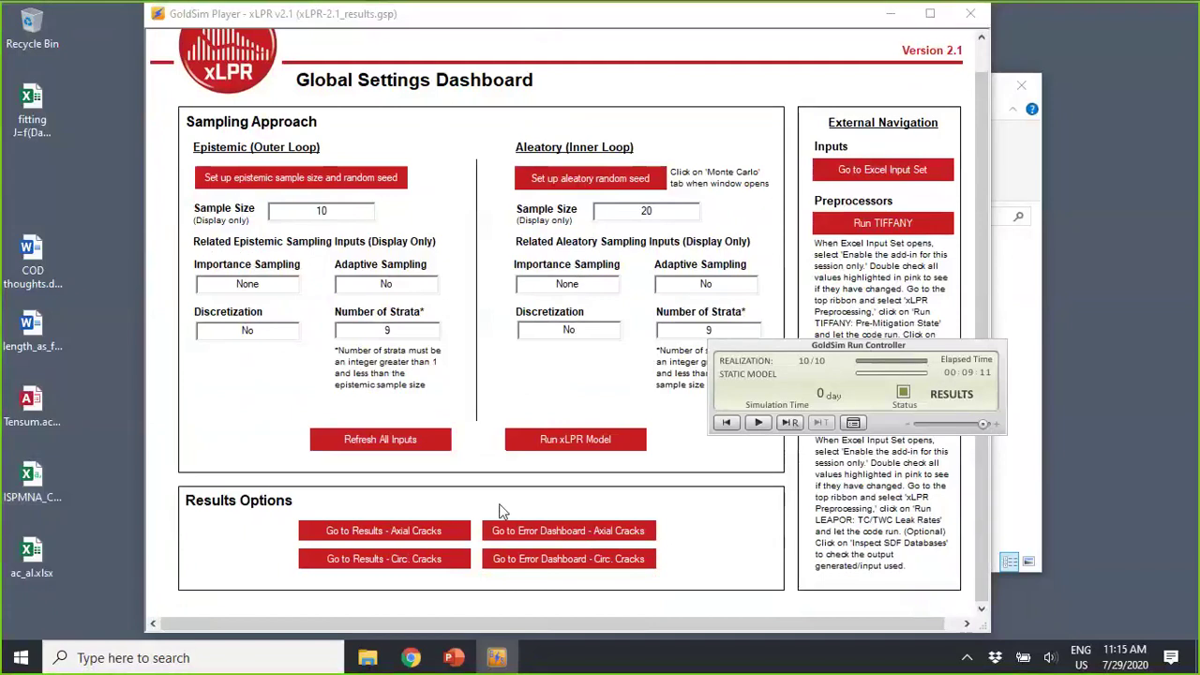
- Examine the module statuses on the error dashboard for circumferential cracks
click(552, 568)
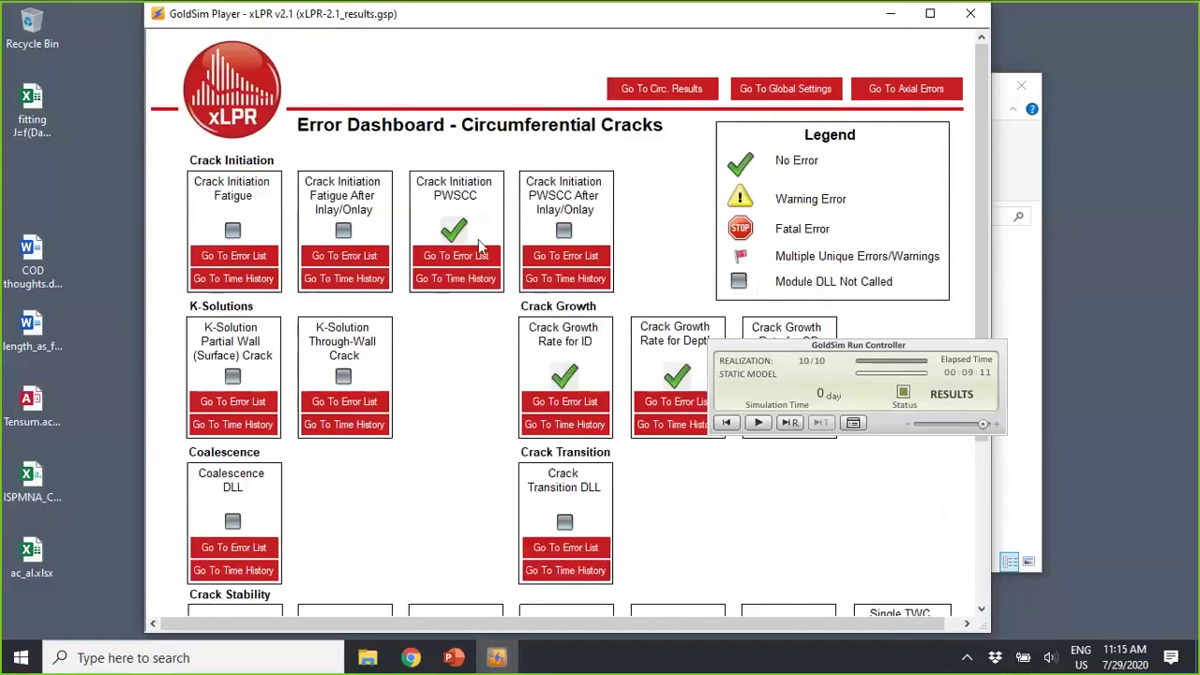
scroll(478, 245, down, 2)
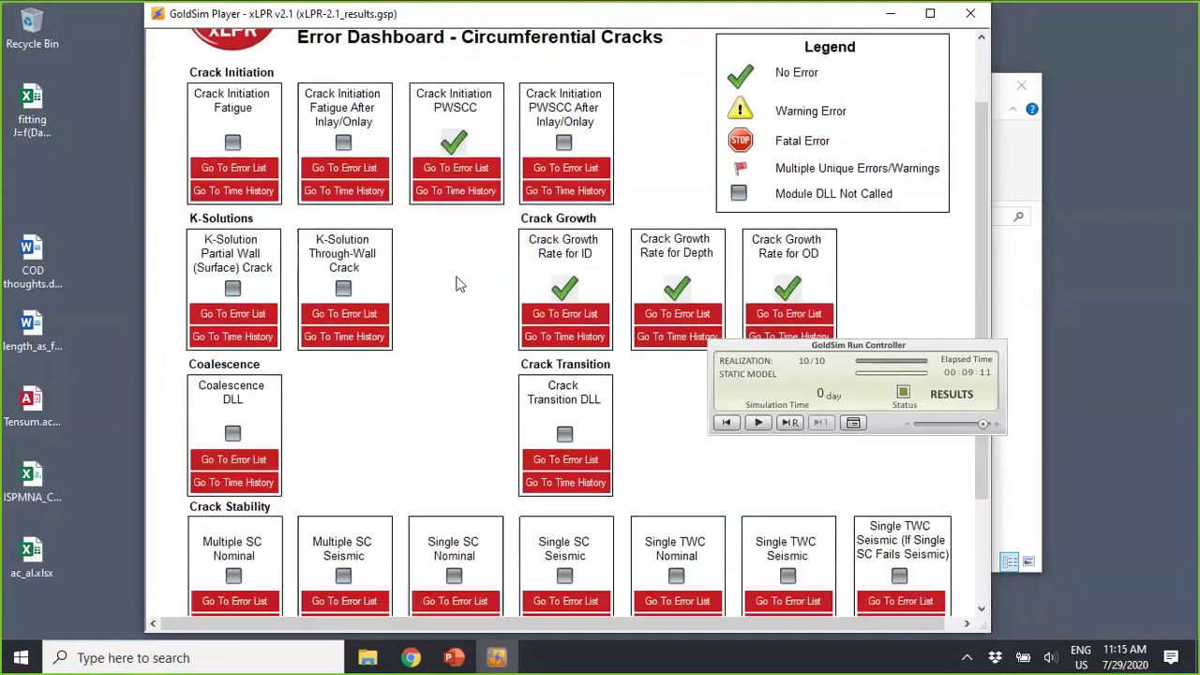
scroll(459, 284, down, 4)
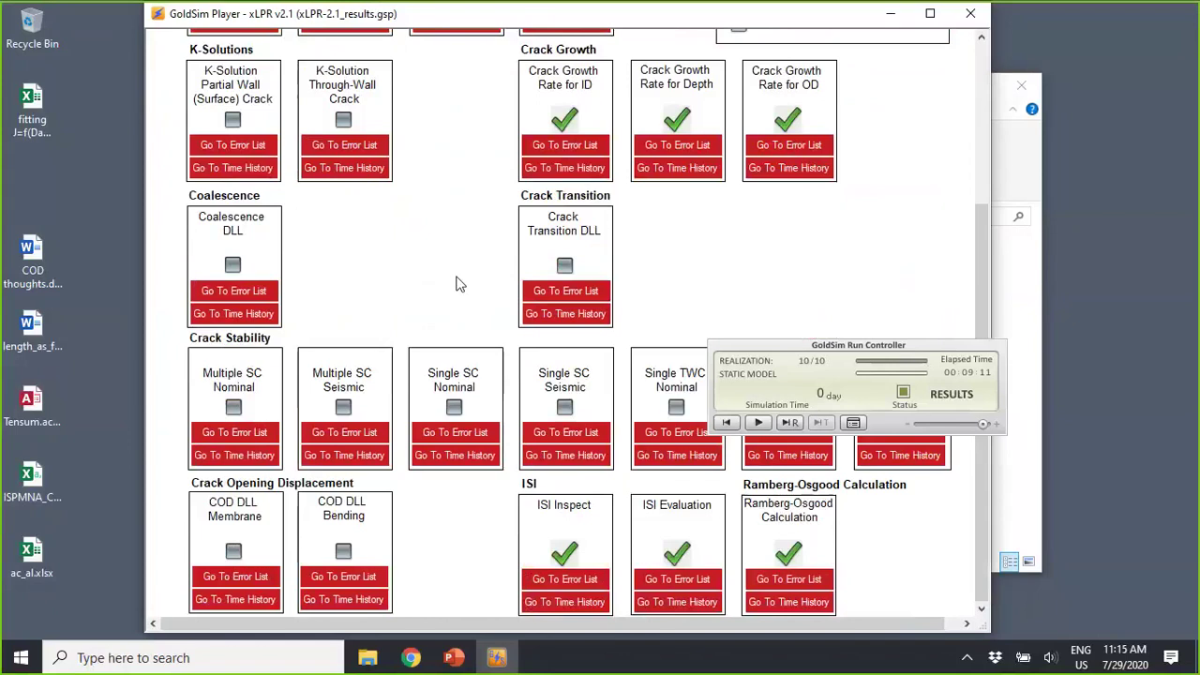
scroll(460, 284, up, 6)
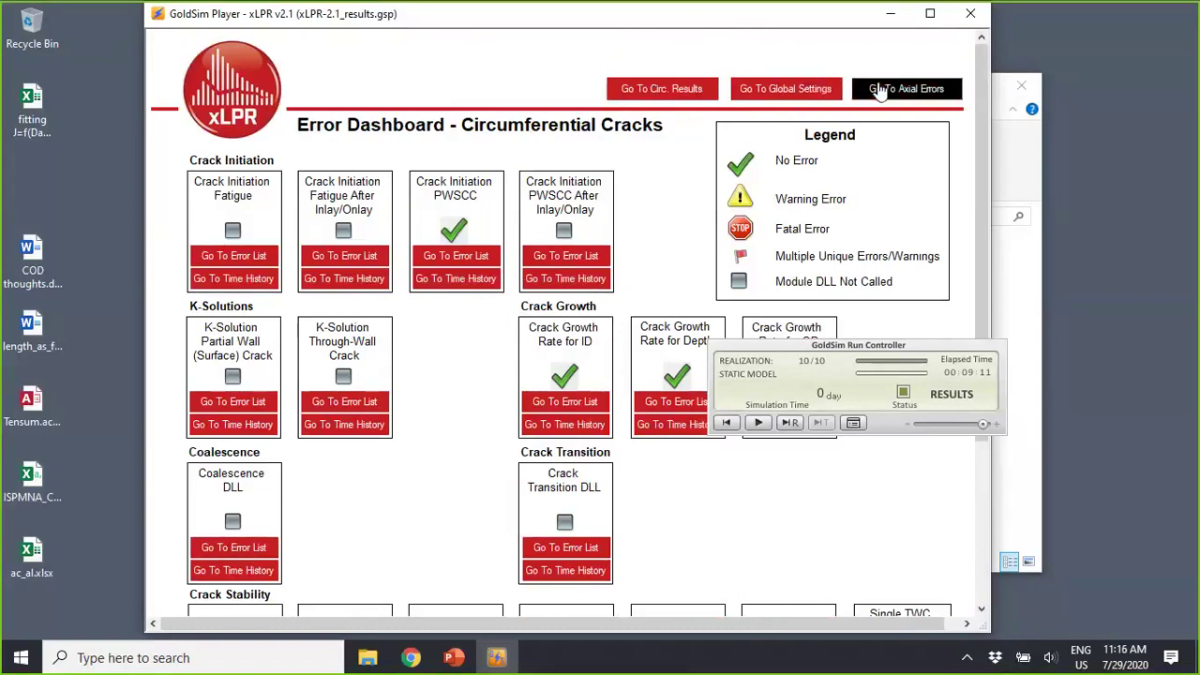
- Review the circumferential cracks results dashboard and open its Detection Effect chart
click(645, 96)
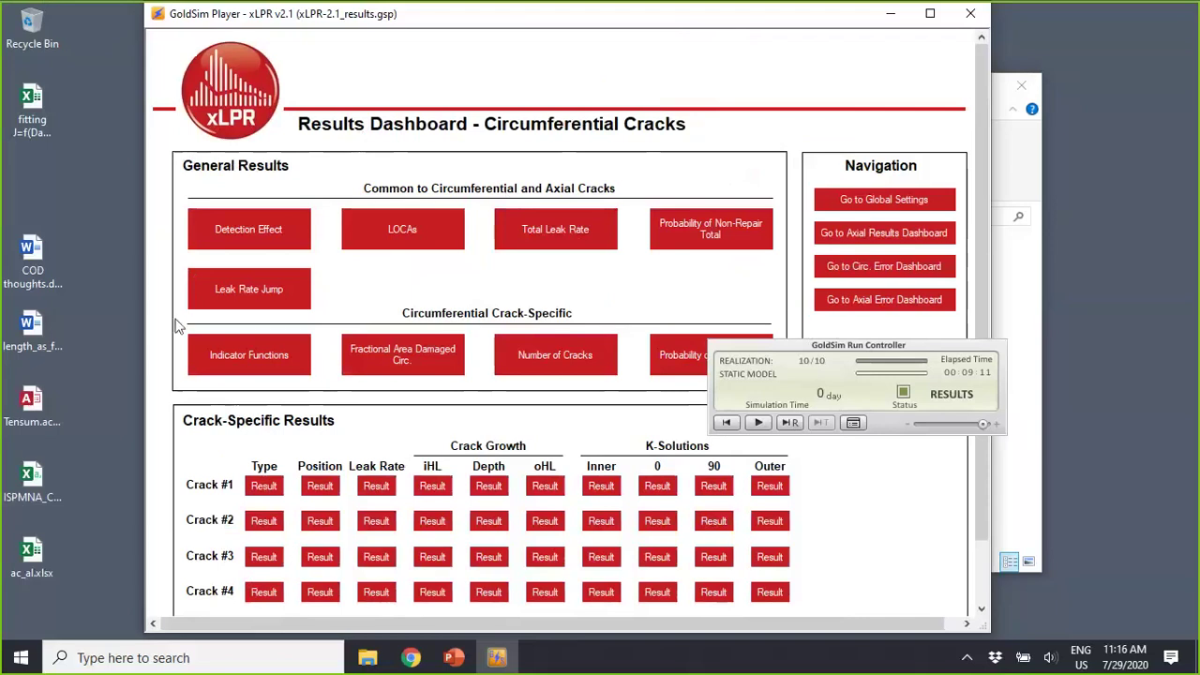
scroll(607, 323, down, 2)
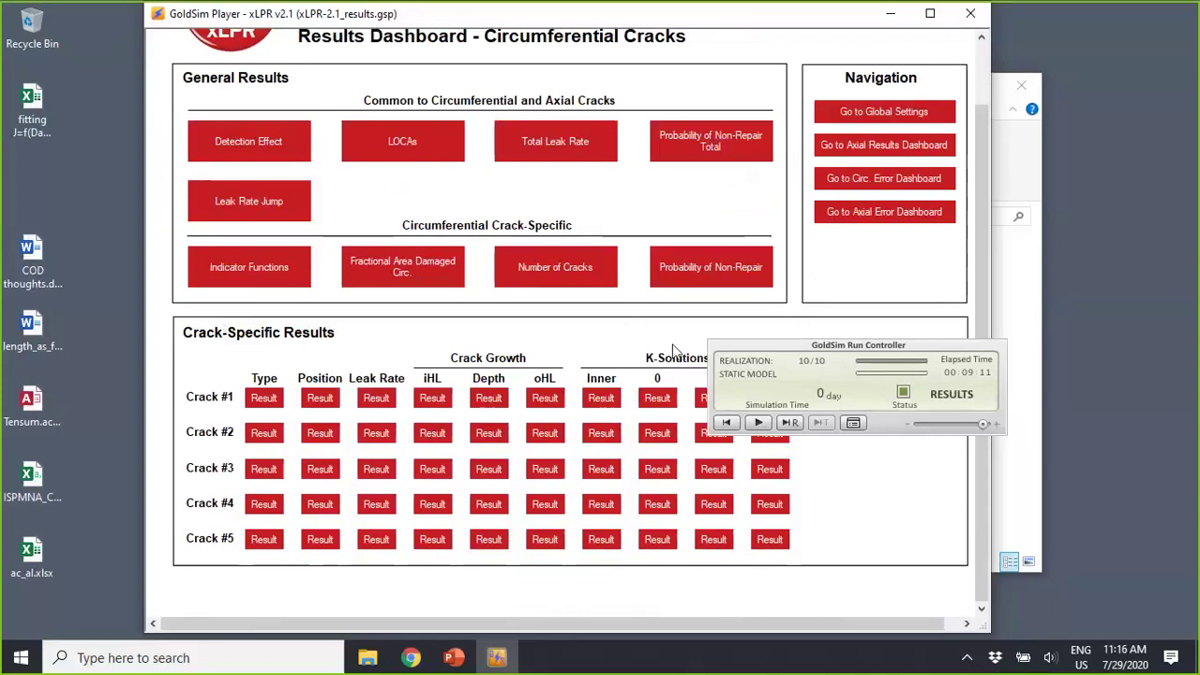
scroll(674, 352, up, 2)
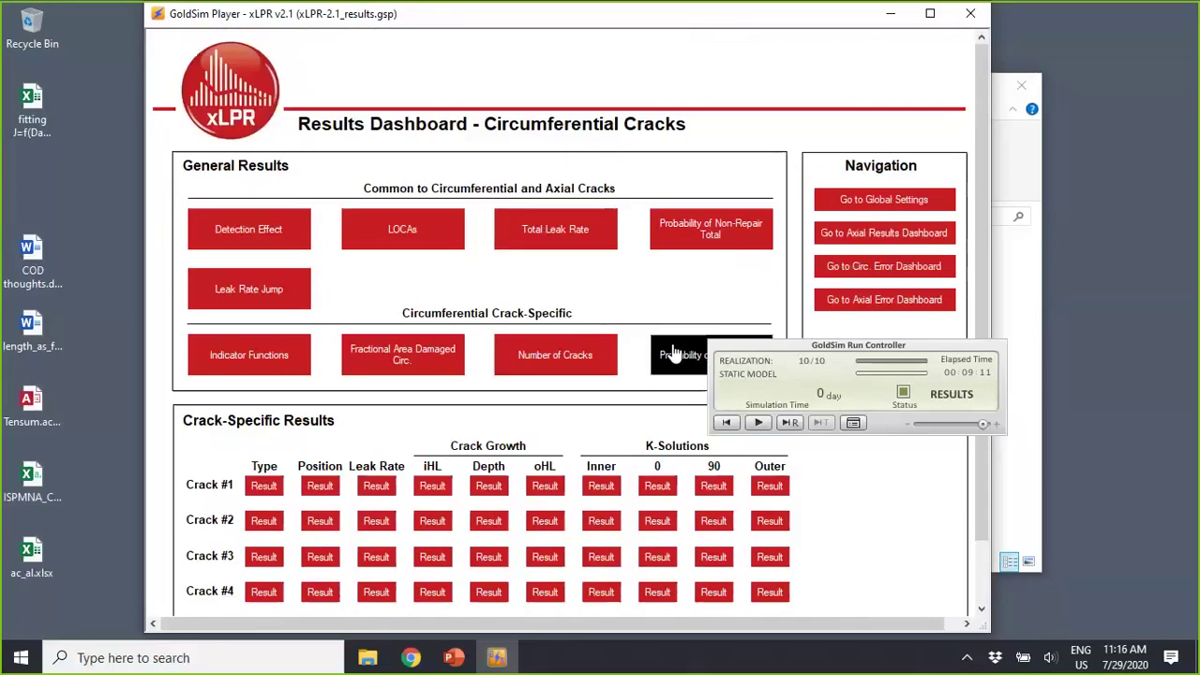
click(258, 242)
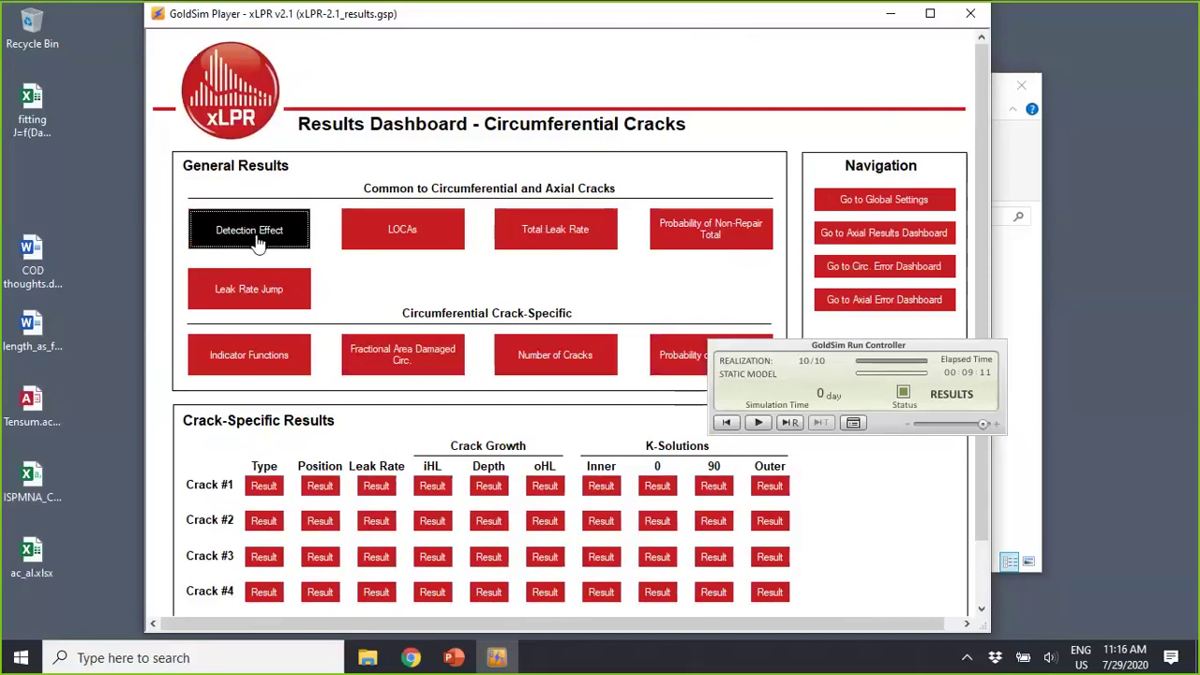
drag(669, 98, 723, 93)
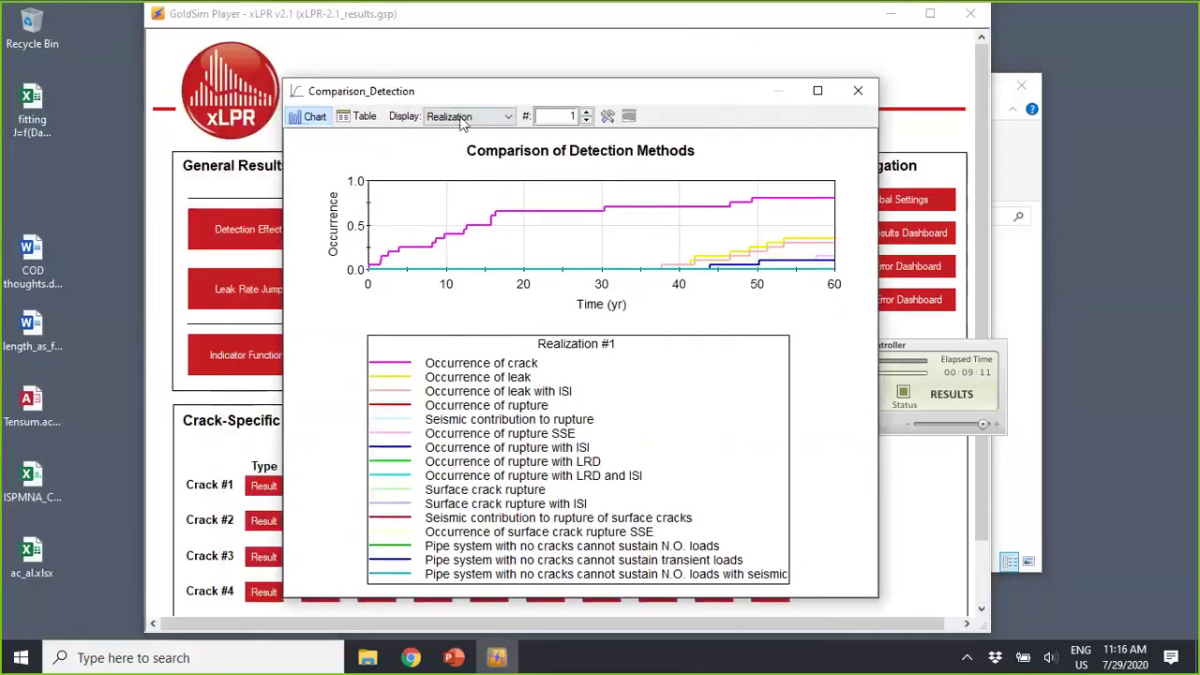
- Display realization 1 in the detection methods chart and inspect its Occurrence of crack curve
click(571, 117)
key(BackSpace)
text(1)
mouse_move(382, 266)
mouse_move(511, 219)
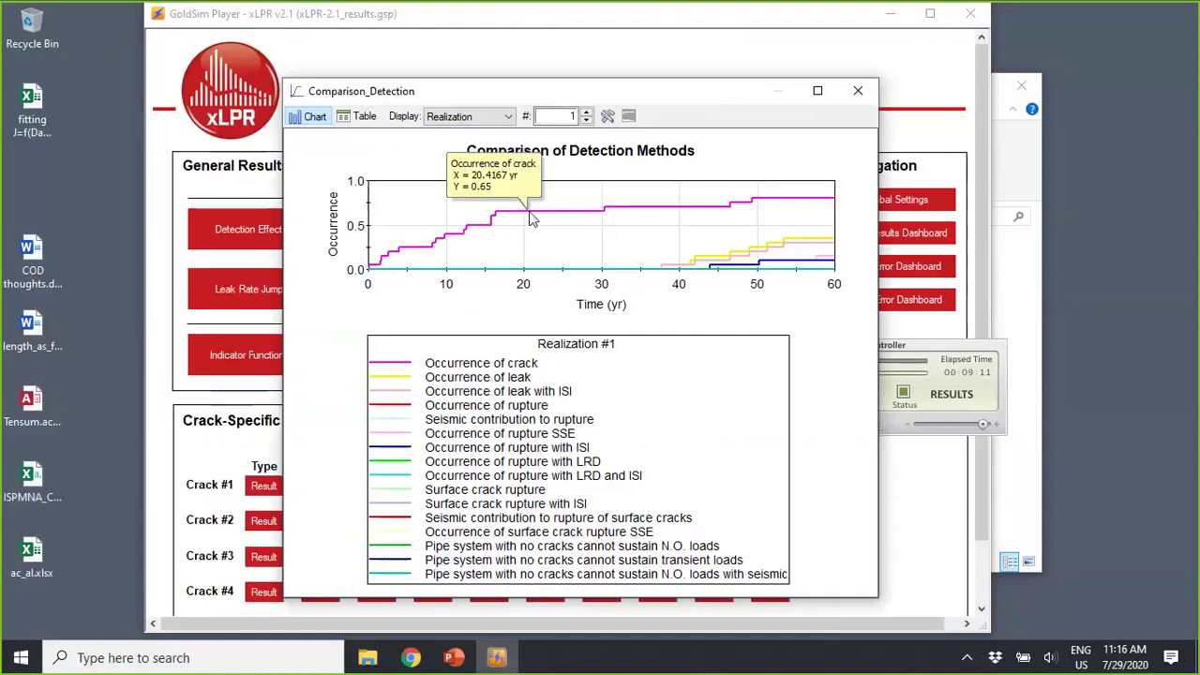
- Step the detection methods chart through realizations 2 to 6 and return to realization 1
click(587, 112)
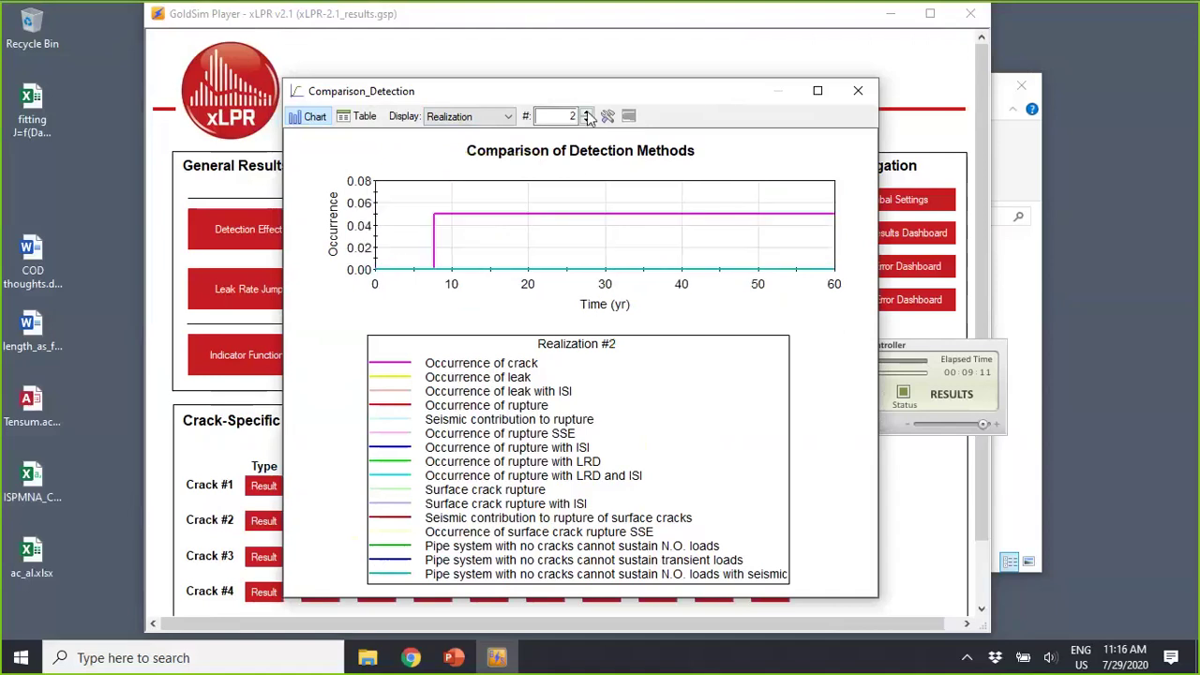
click(587, 112)
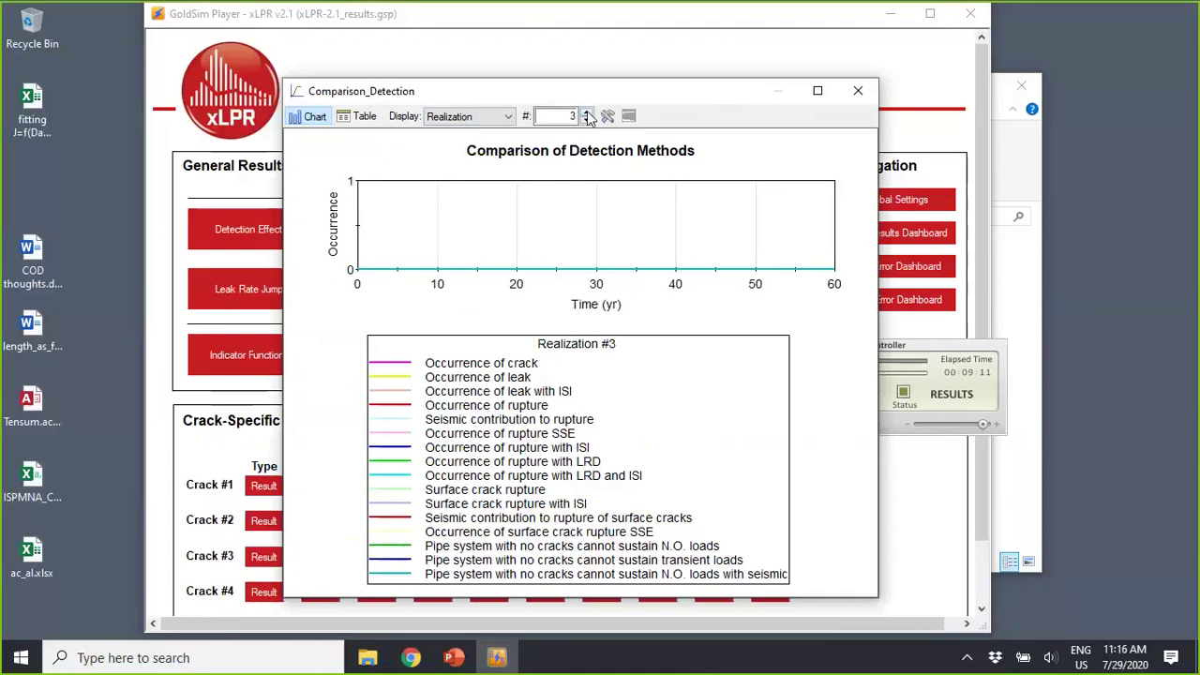
click(587, 112)
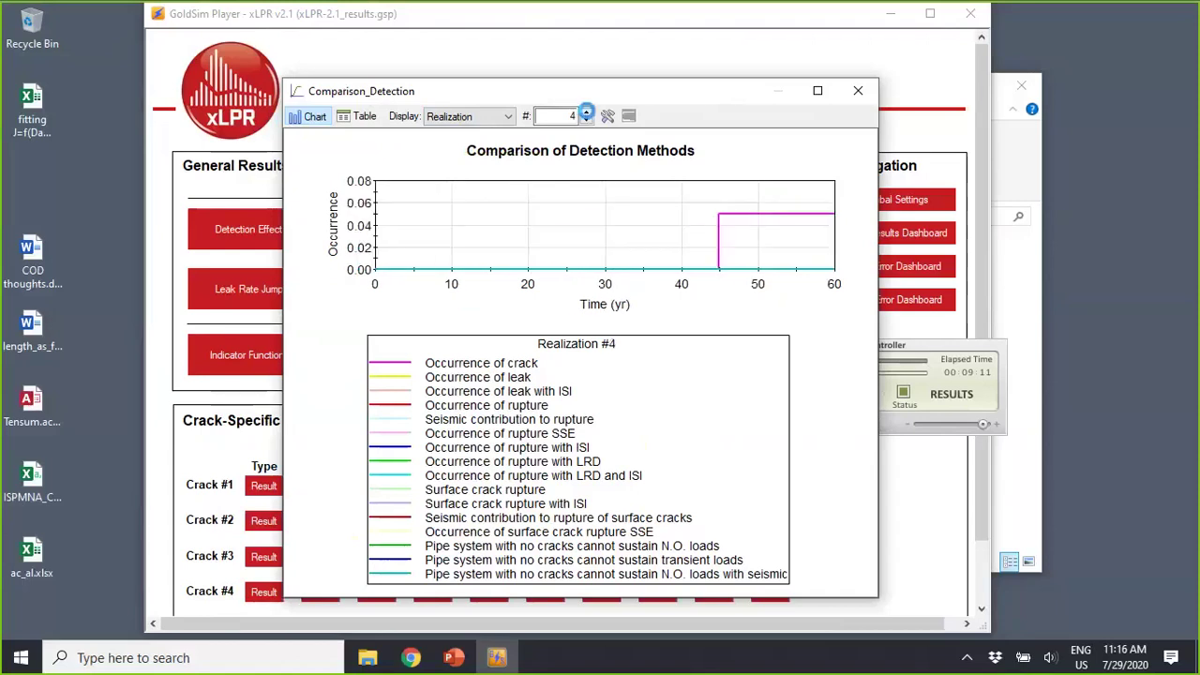
click(587, 112)
click(587, 113)
click(587, 120)
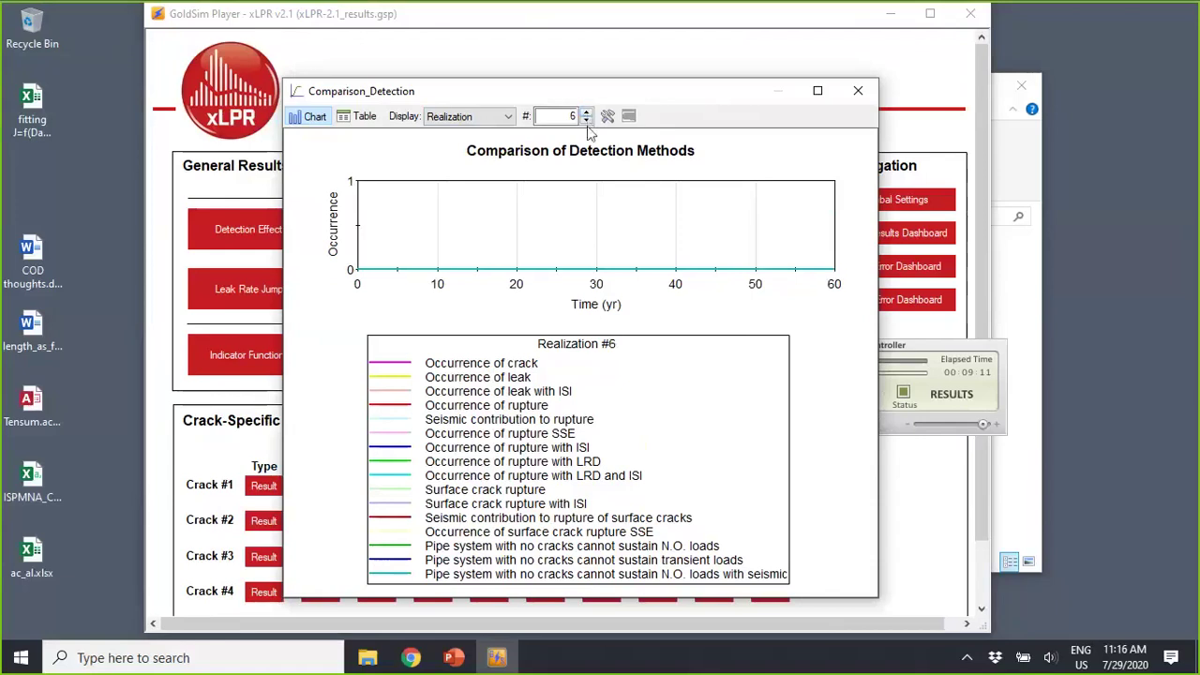
click(587, 120)
click(587, 120)
click(587, 120)
click(587, 120)
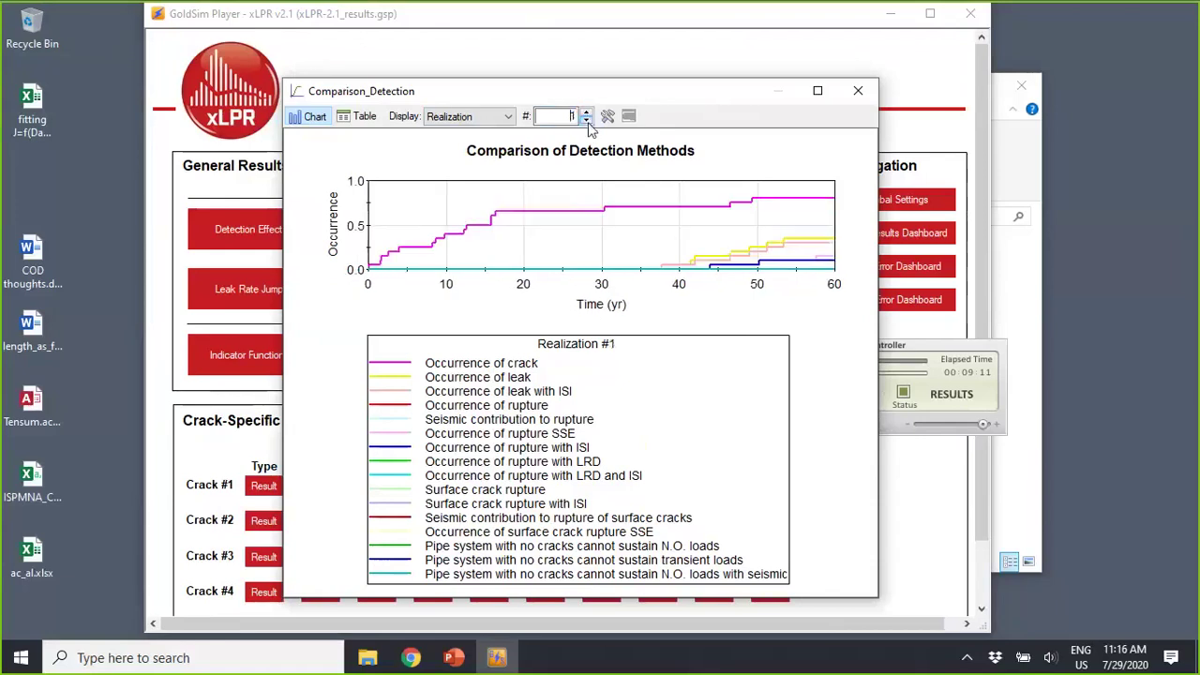
- Display all realizations and compare Occurrence of leak and Occurrence of rupture, ending on Occurrence of crack
click(500, 116)
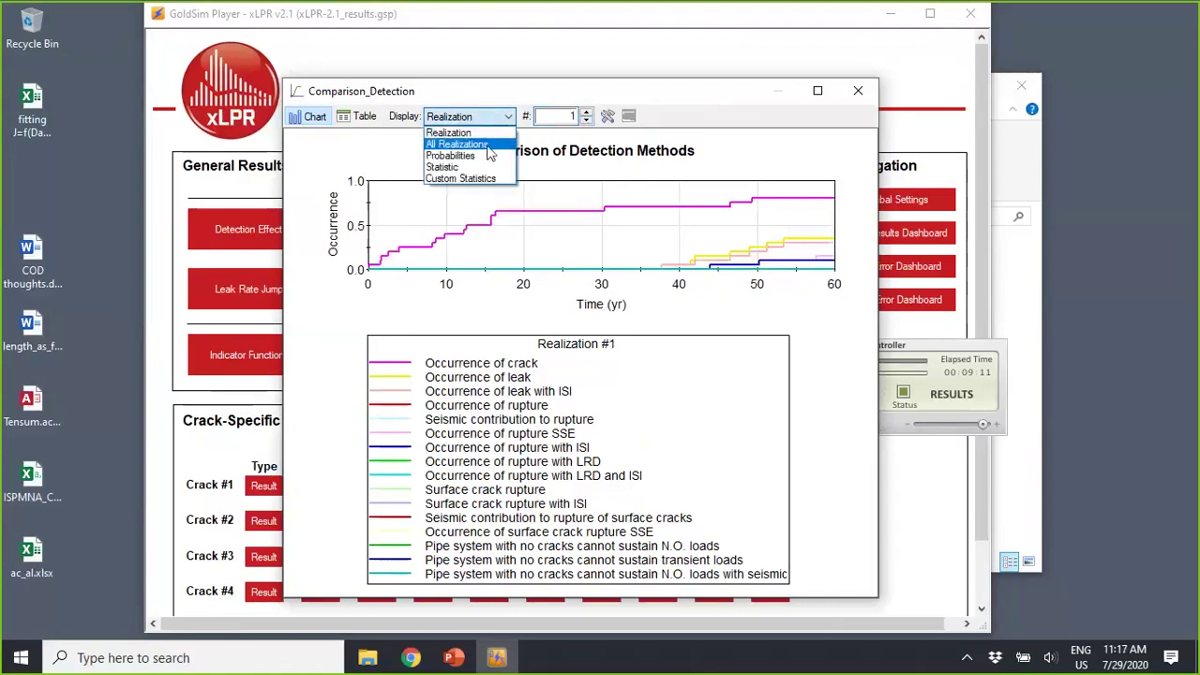
click(459, 142)
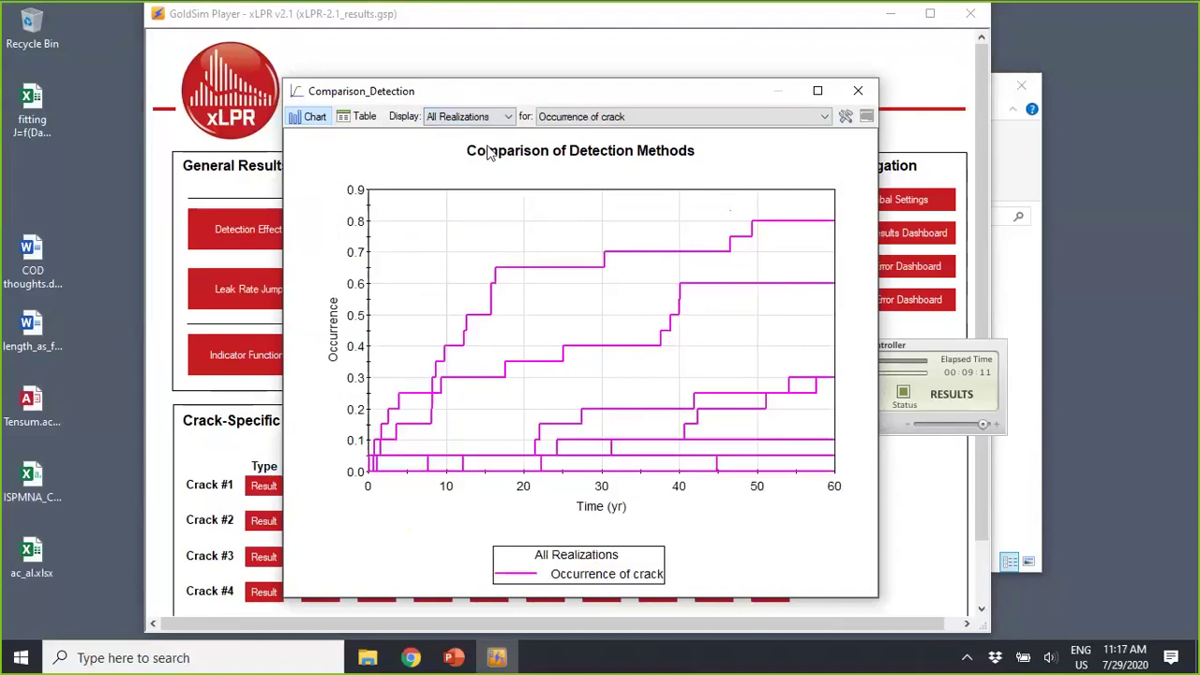
click(826, 116)
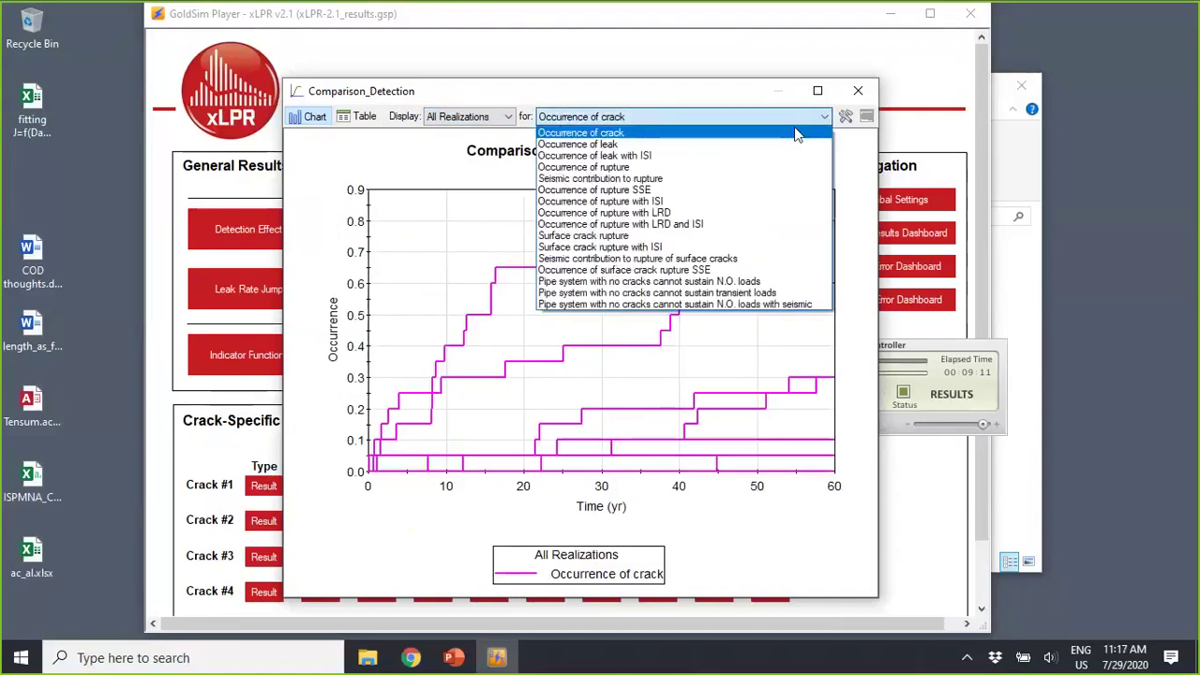
click(619, 145)
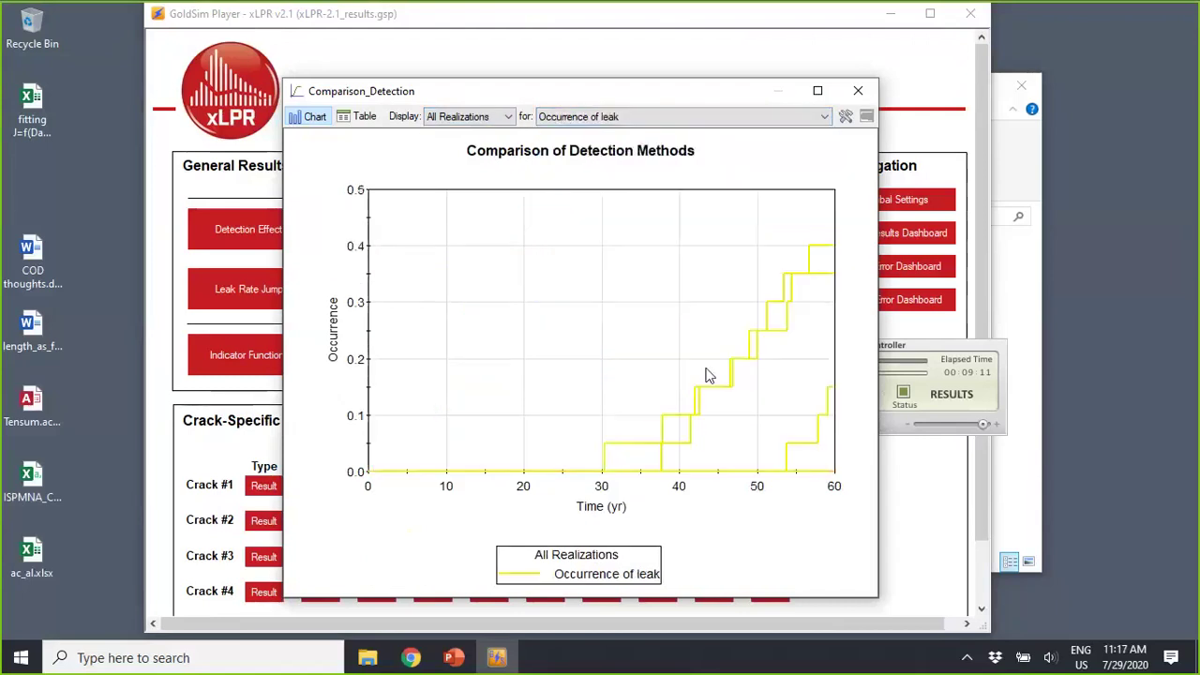
click(823, 117)
click(637, 167)
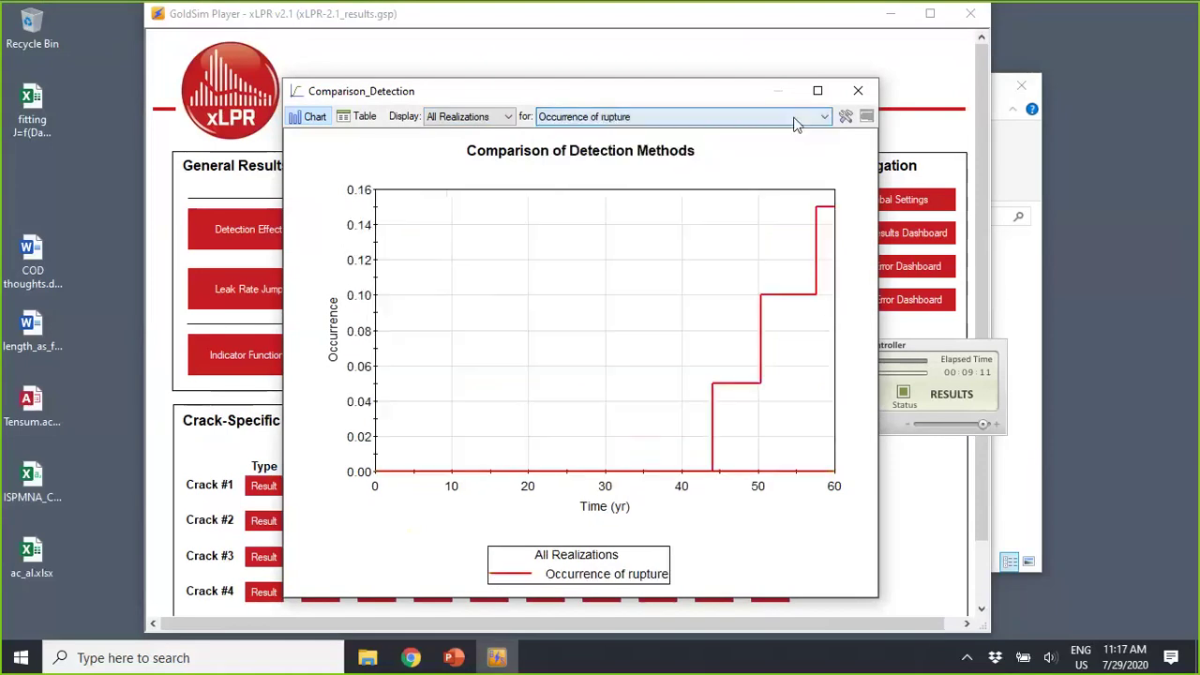
click(795, 117)
click(637, 133)
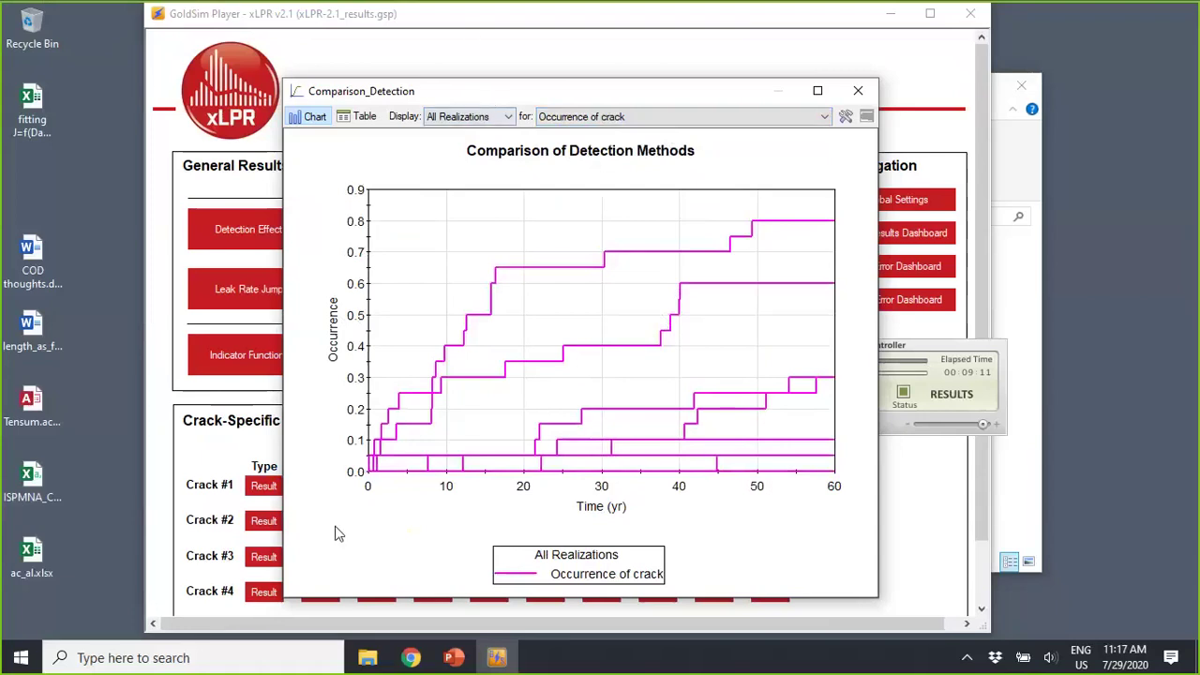
- Display the probabilities for Occurrence of crack and inspect the percentile bands
click(483, 118)
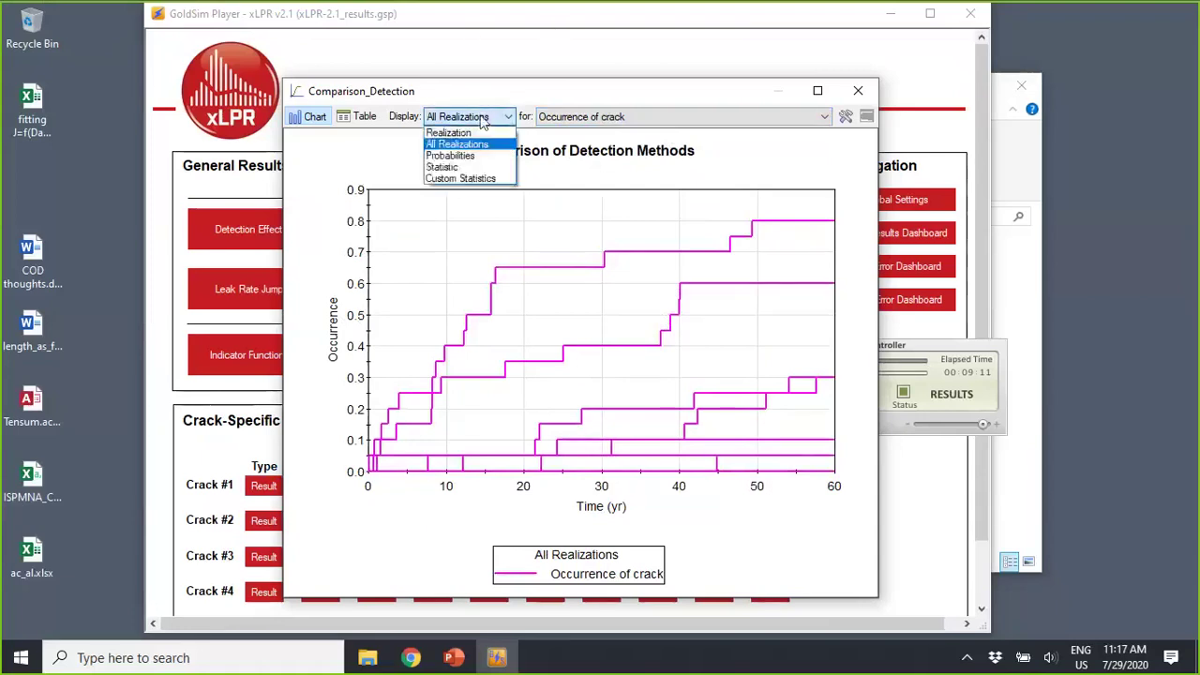
click(467, 155)
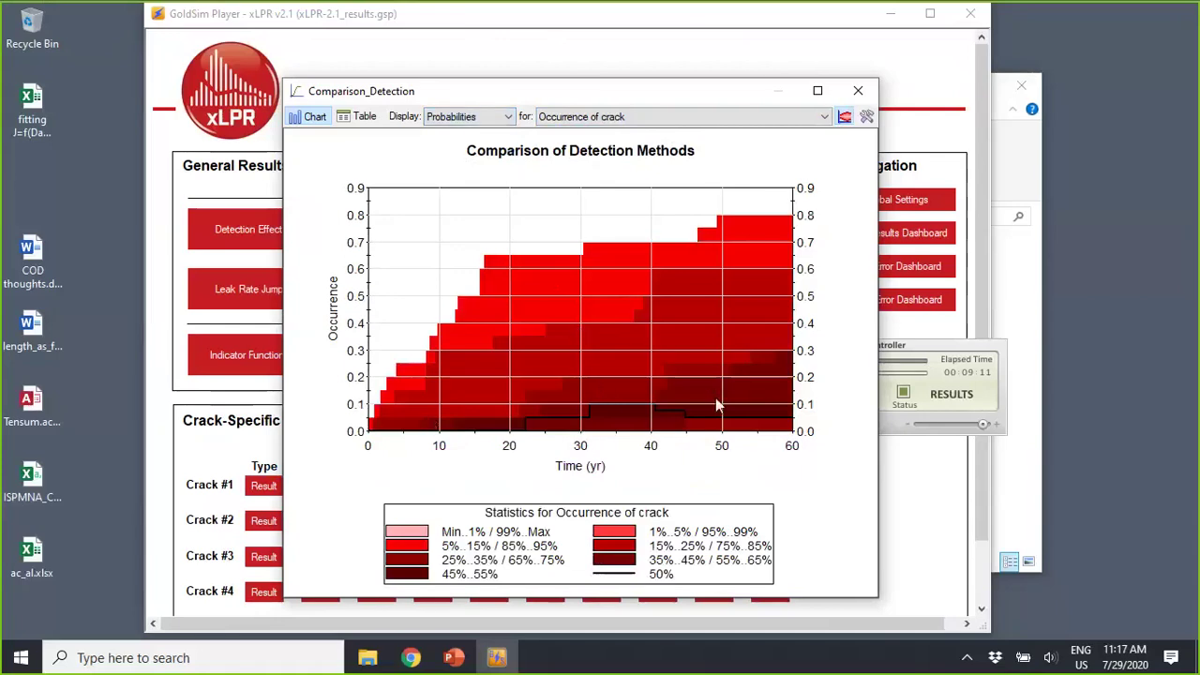
mouse_move(717, 404)
mouse_move(545, 263)
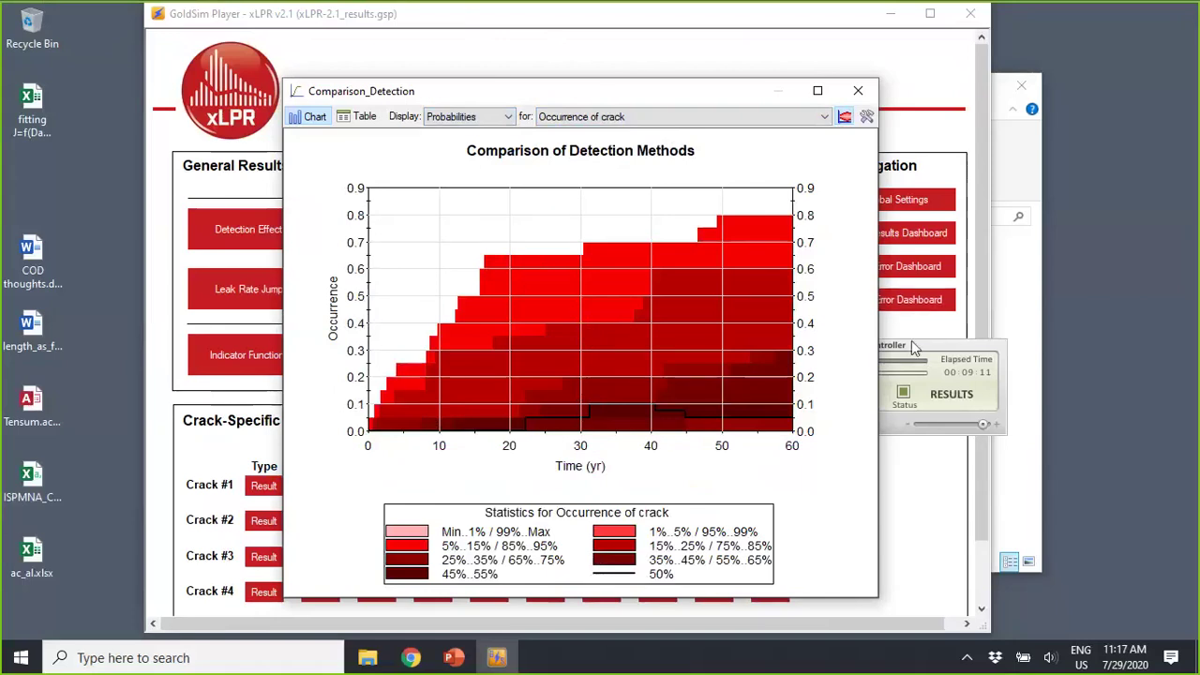
- Display the mean statistic for all outputs, inspect the crack occurrence curve in an enlarged chart, and restore the window size
click(507, 118)
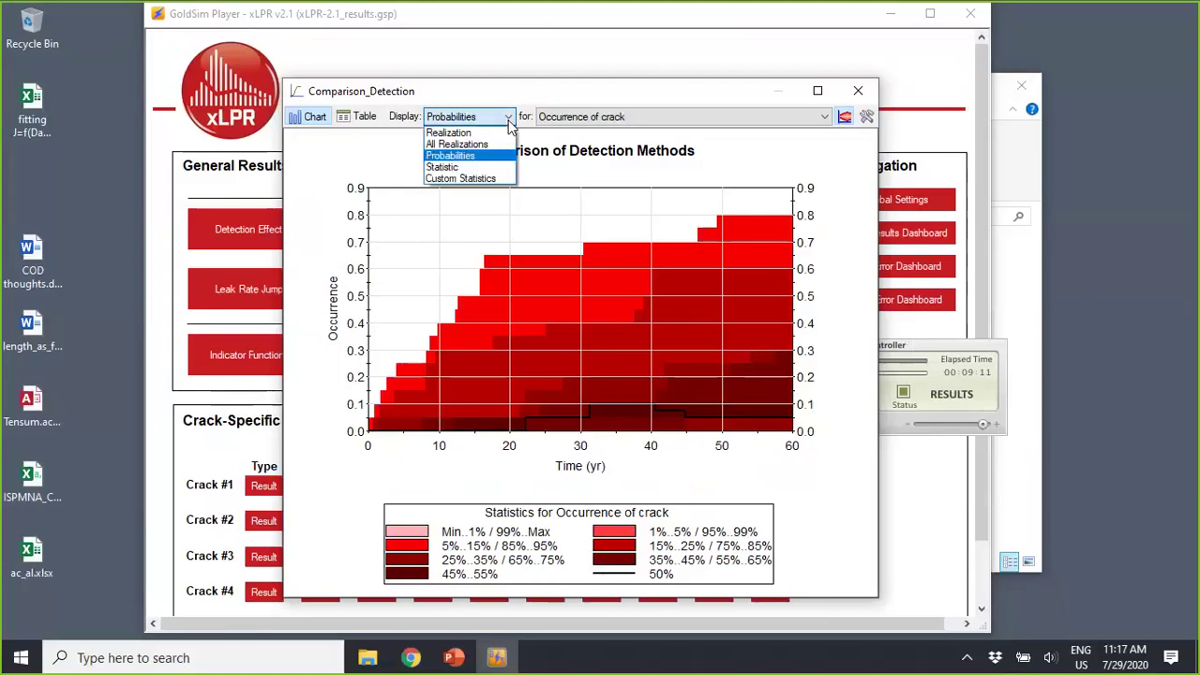
click(481, 170)
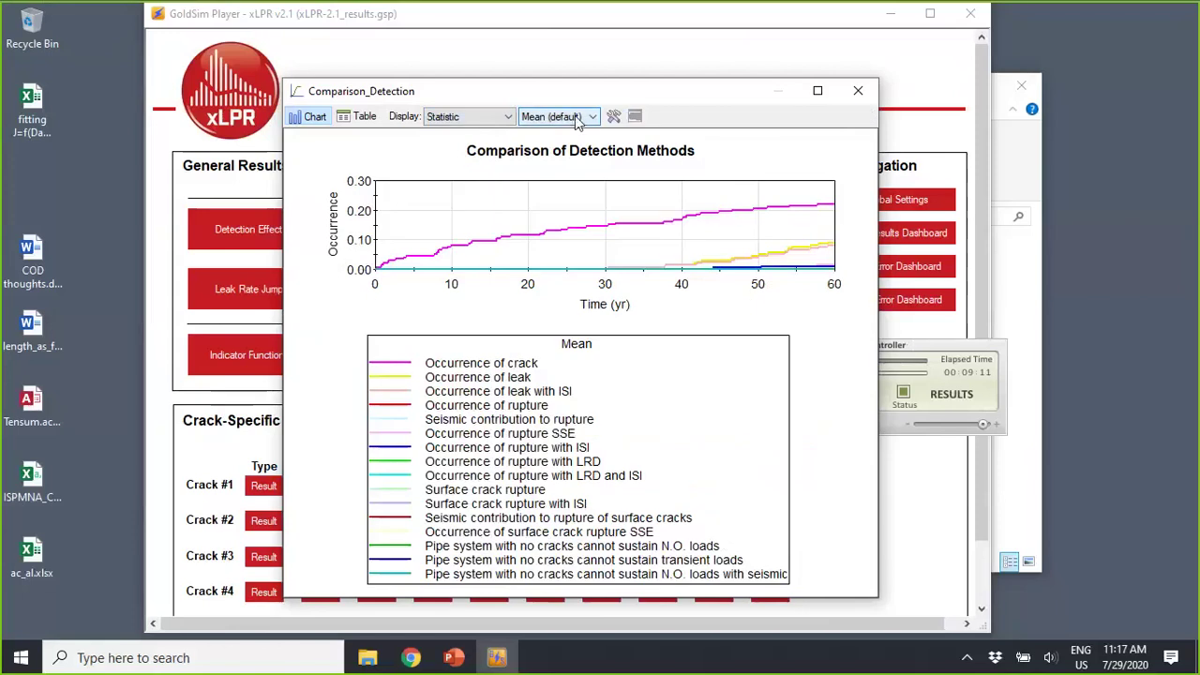
click(818, 91)
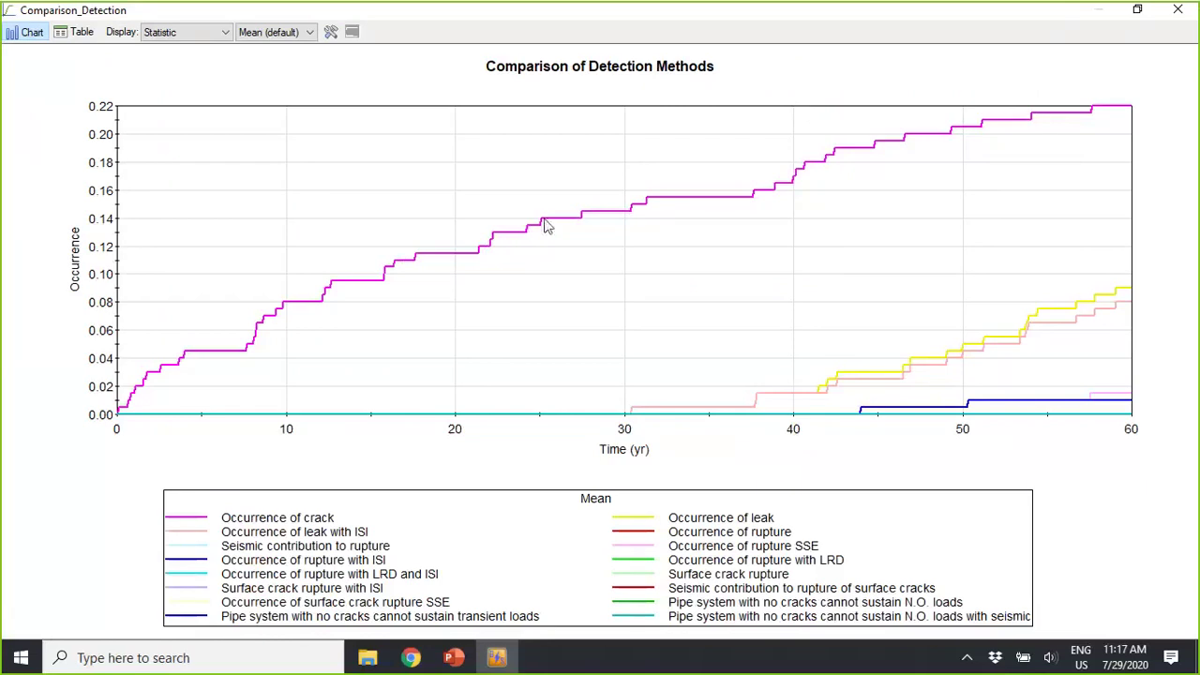
mouse_move(546, 226)
mouse_move(629, 218)
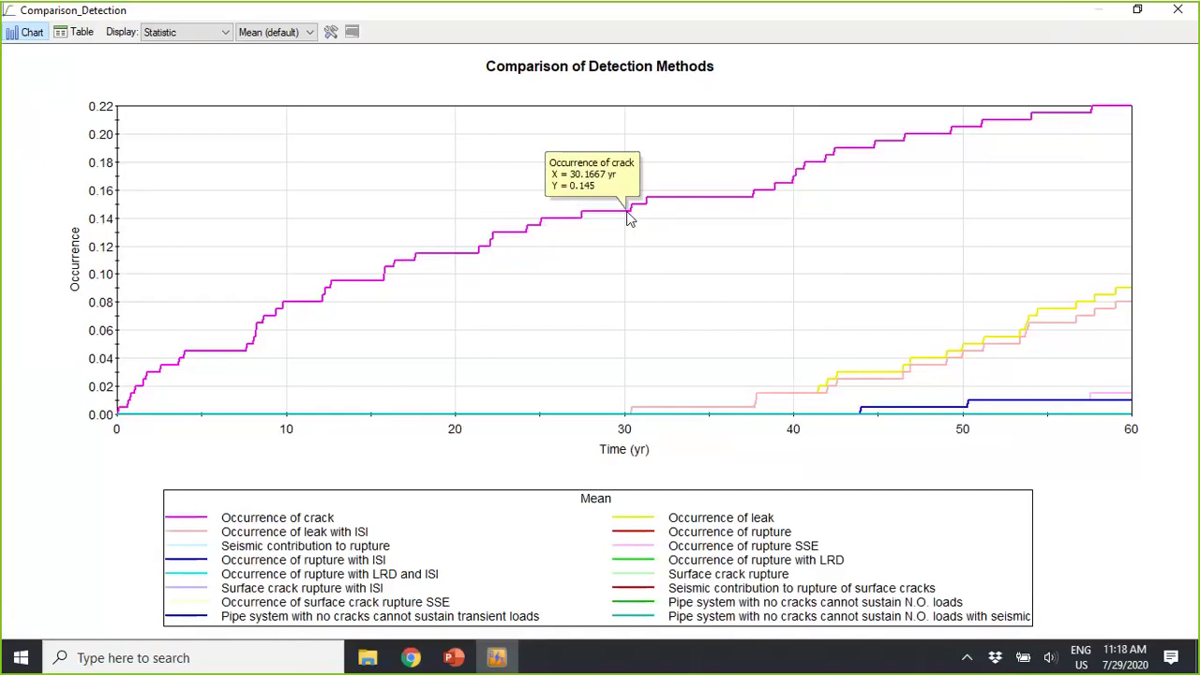
click(1137, 11)
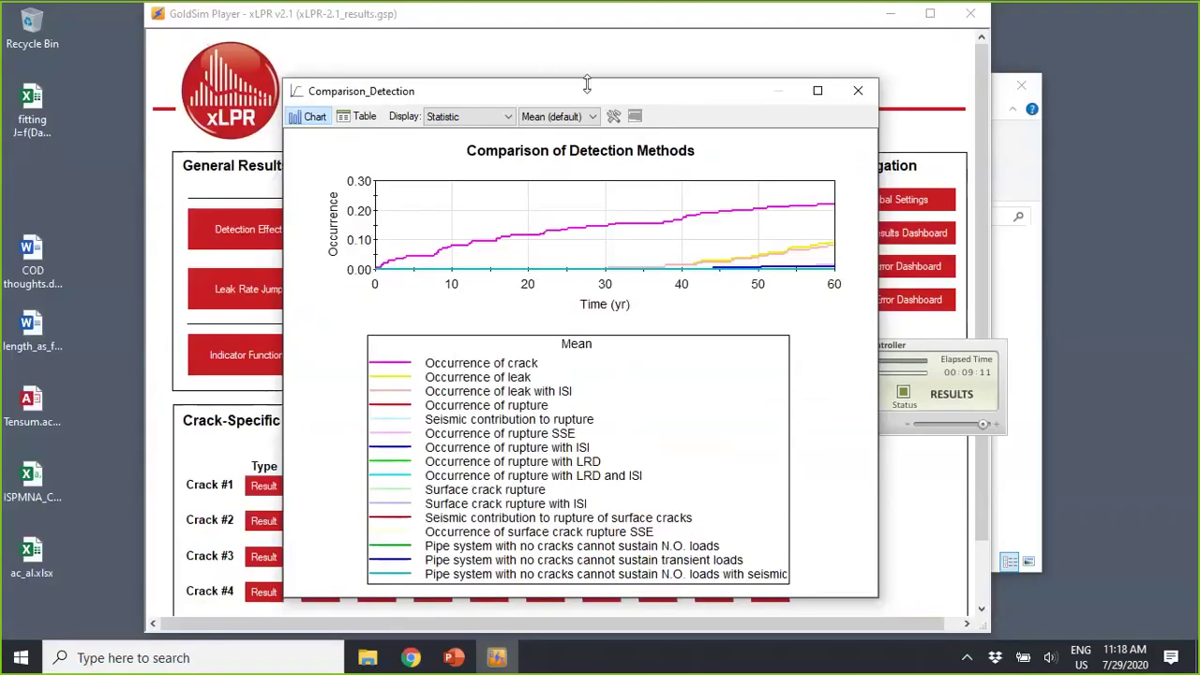
- Switch the detection methods comparison chart's Y-axis to a logarithmic scale
drag(583, 93, 669, 60)
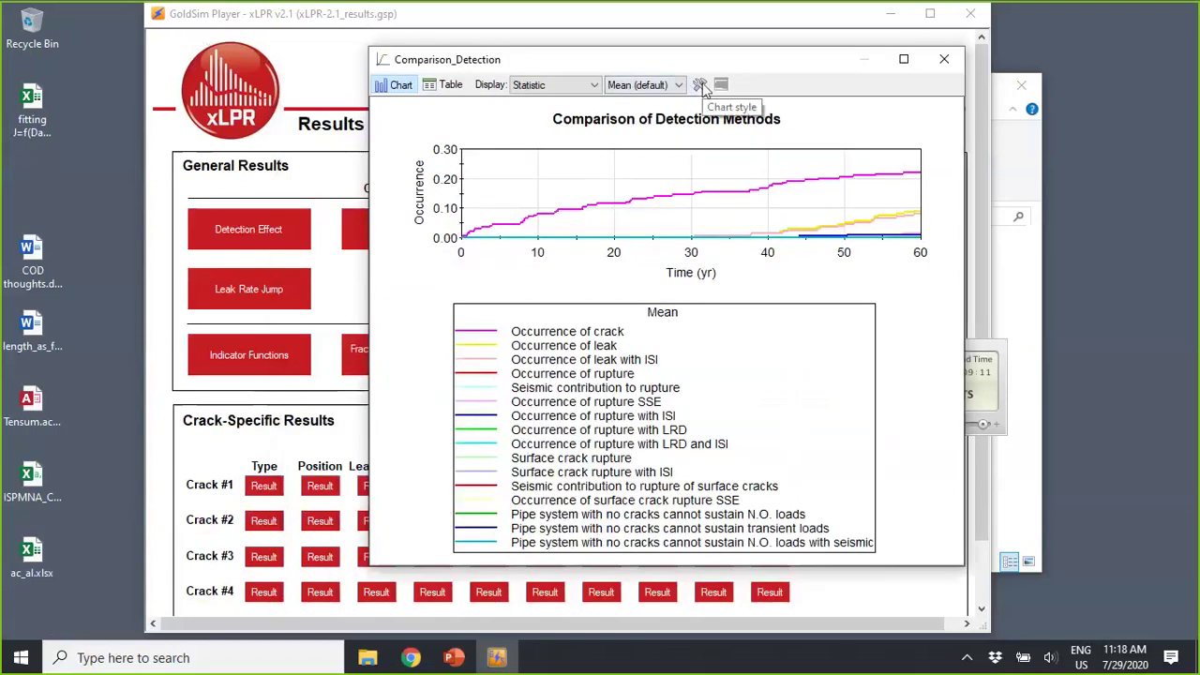
click(702, 85)
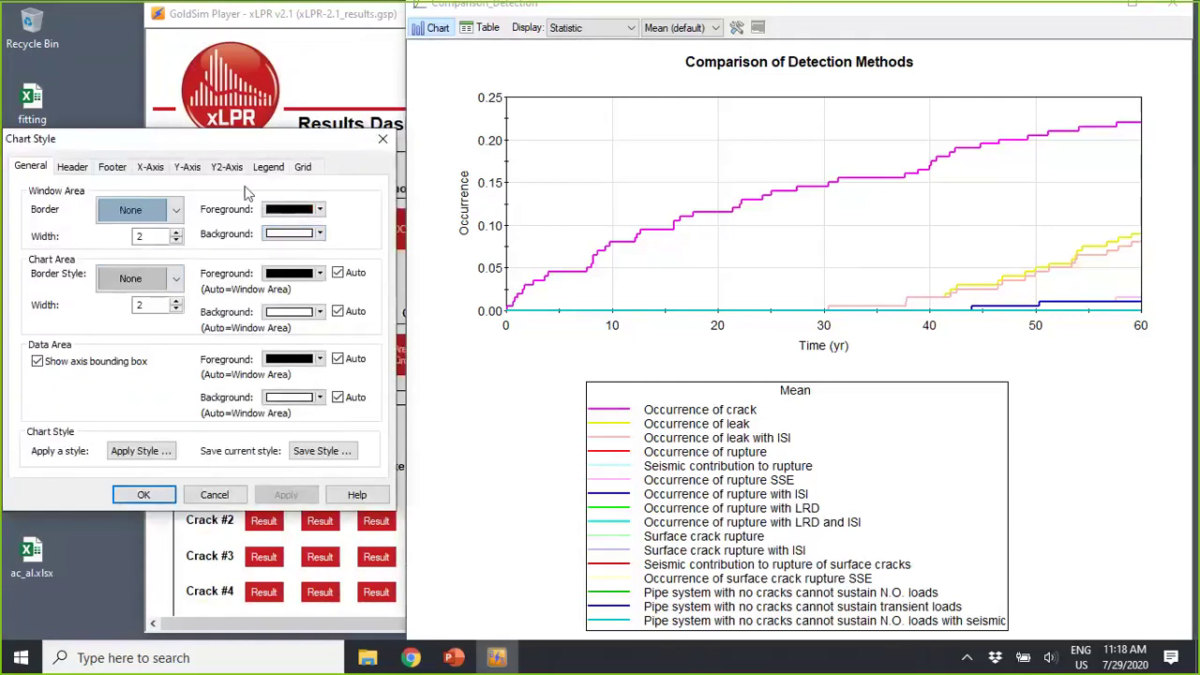
click(187, 169)
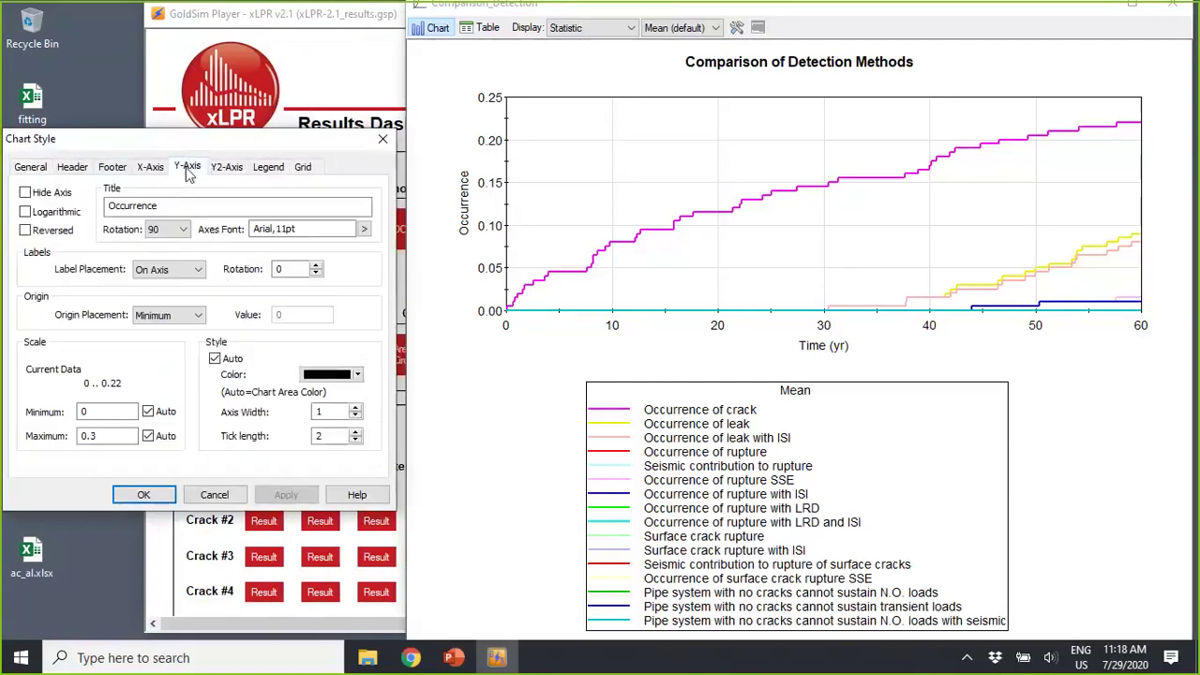
click(25, 213)
click(286, 499)
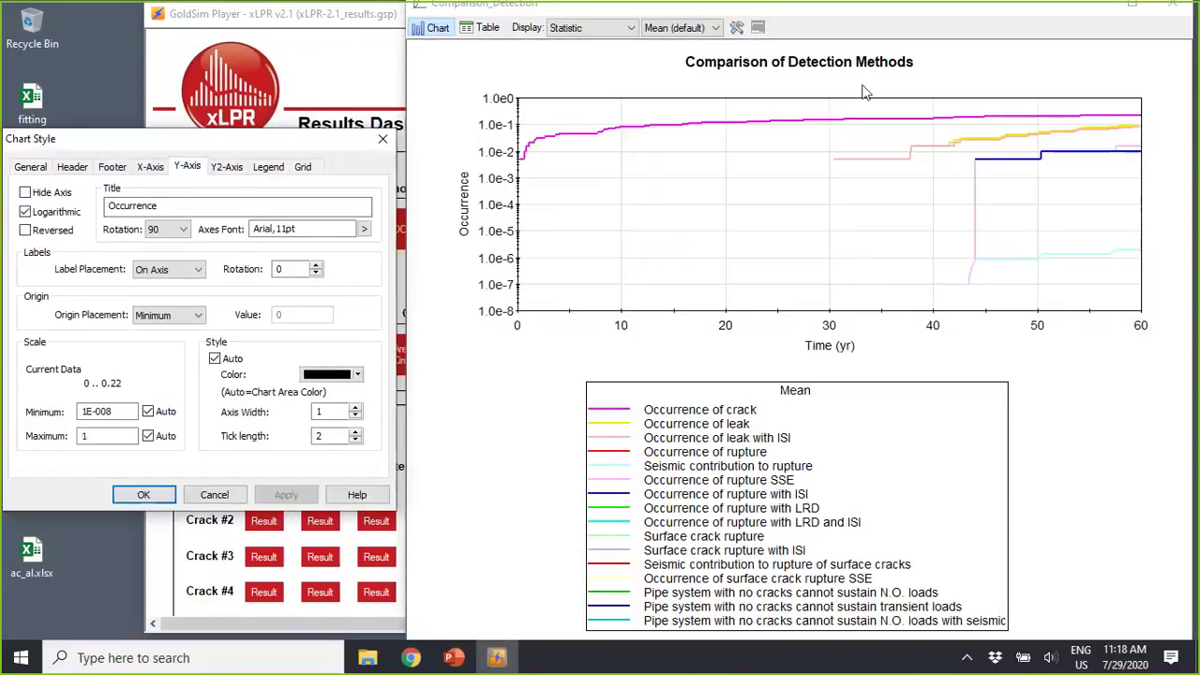
- Set the logarithmic Y-axis minimum to 1E-003 and accept the chart style
click(978, 140)
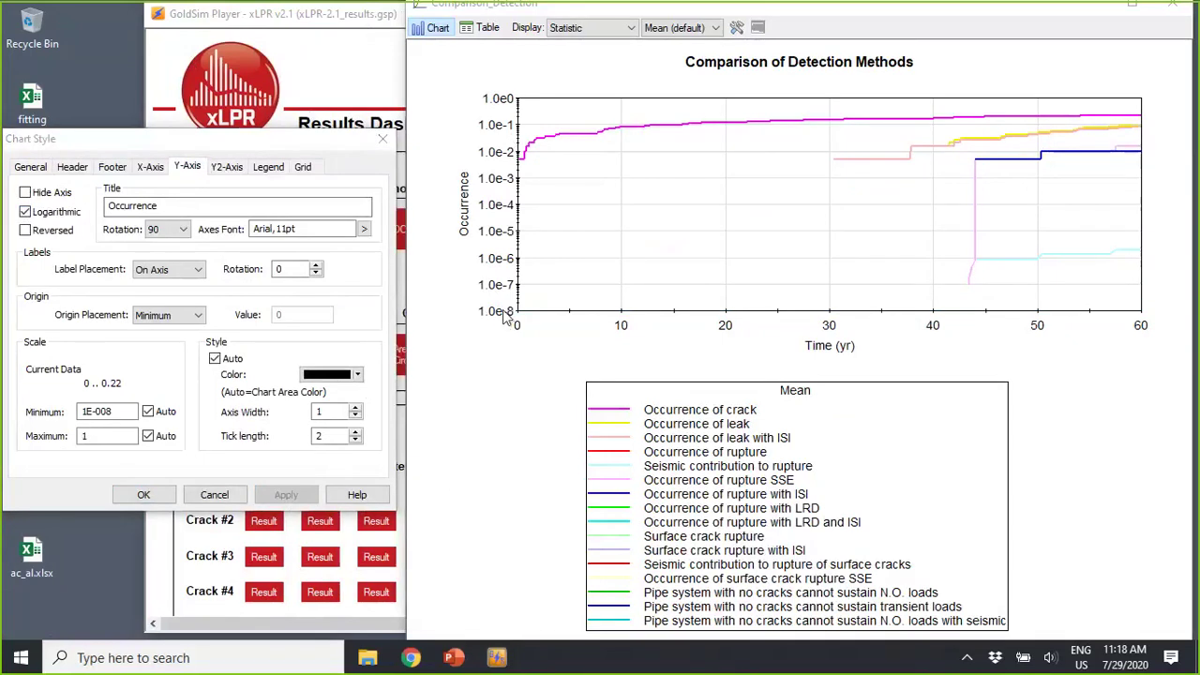
click(114, 414)
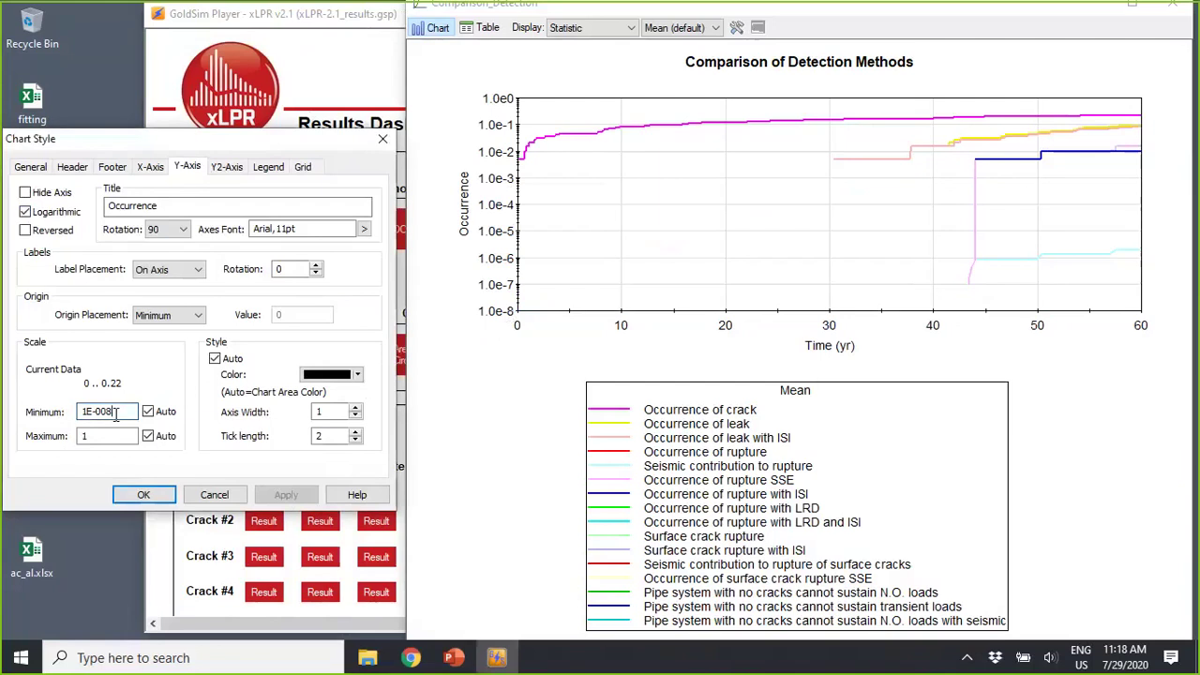
key(BackSpace)
text(3)
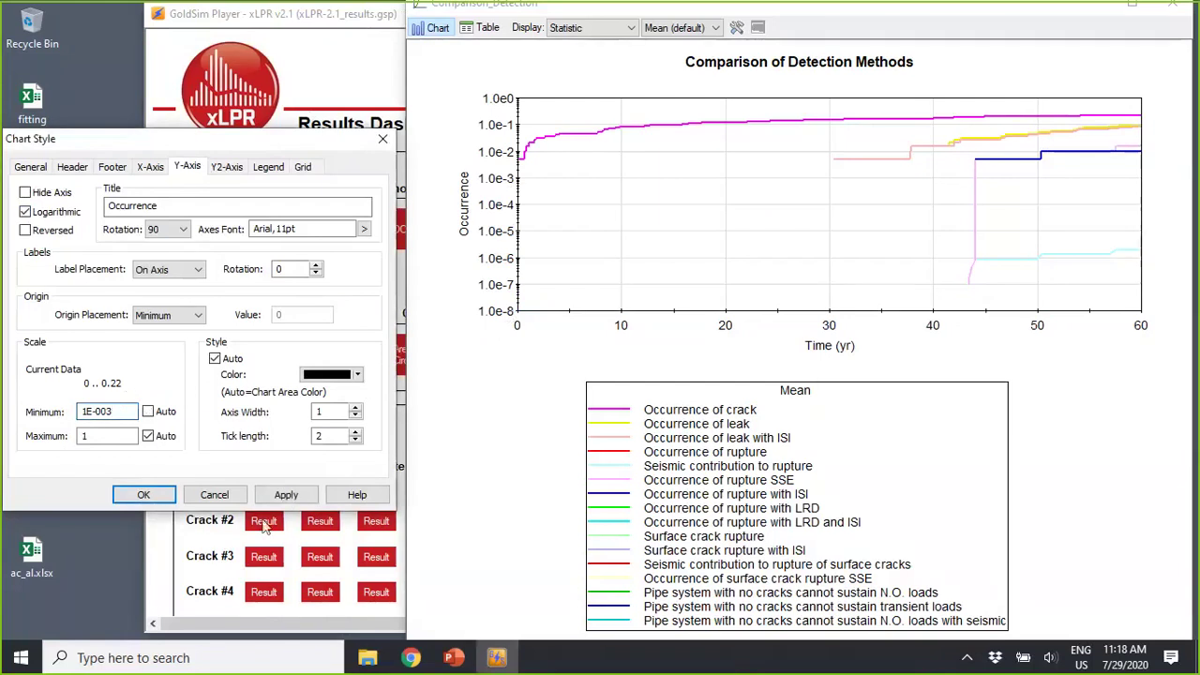
click(281, 497)
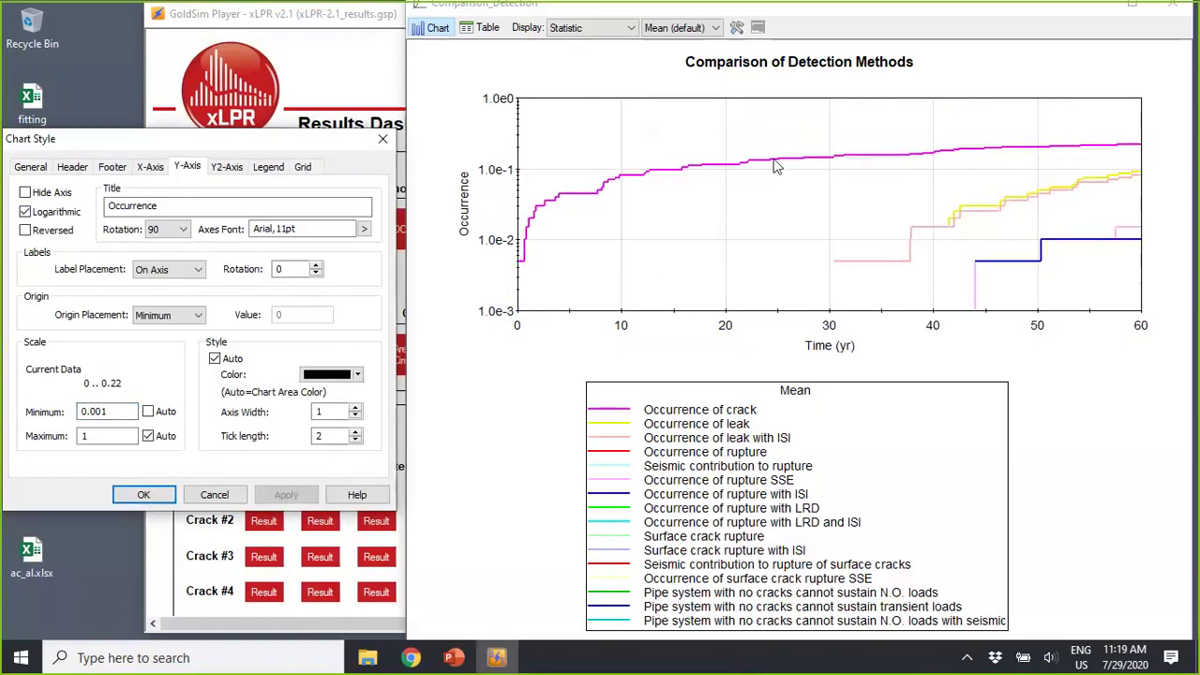
click(141, 495)
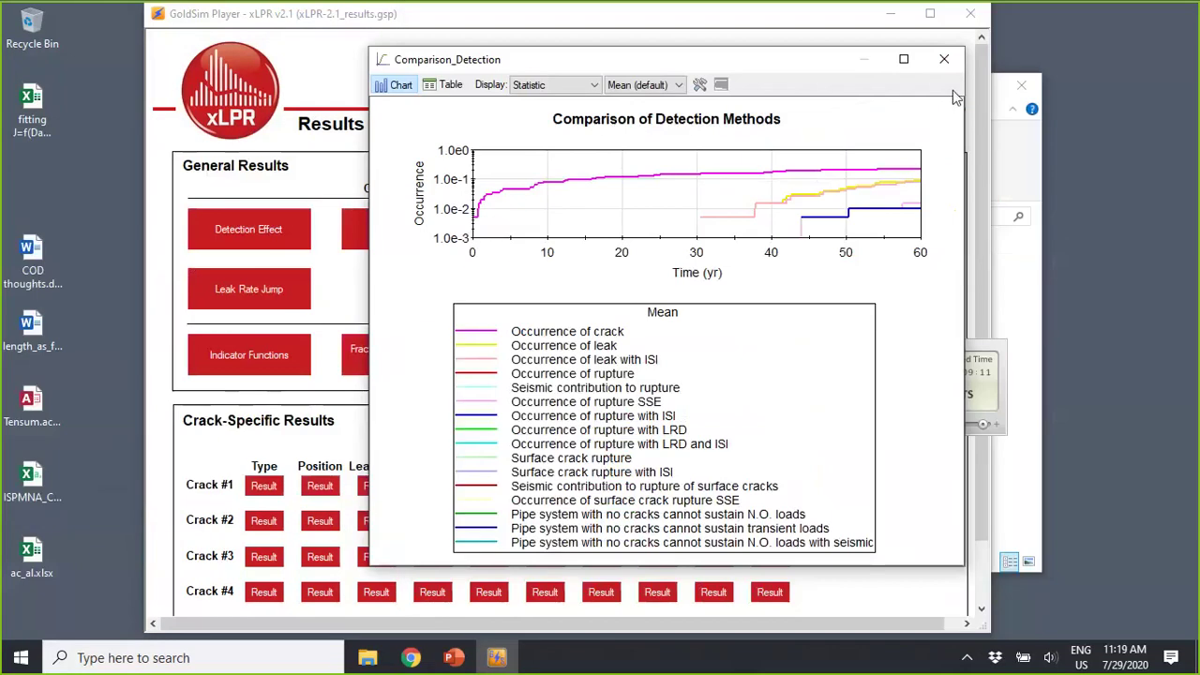
- Display the detection results as a table in a maximized window and inspect the early Occurrence of crack values
drag(813, 75, 706, 122)
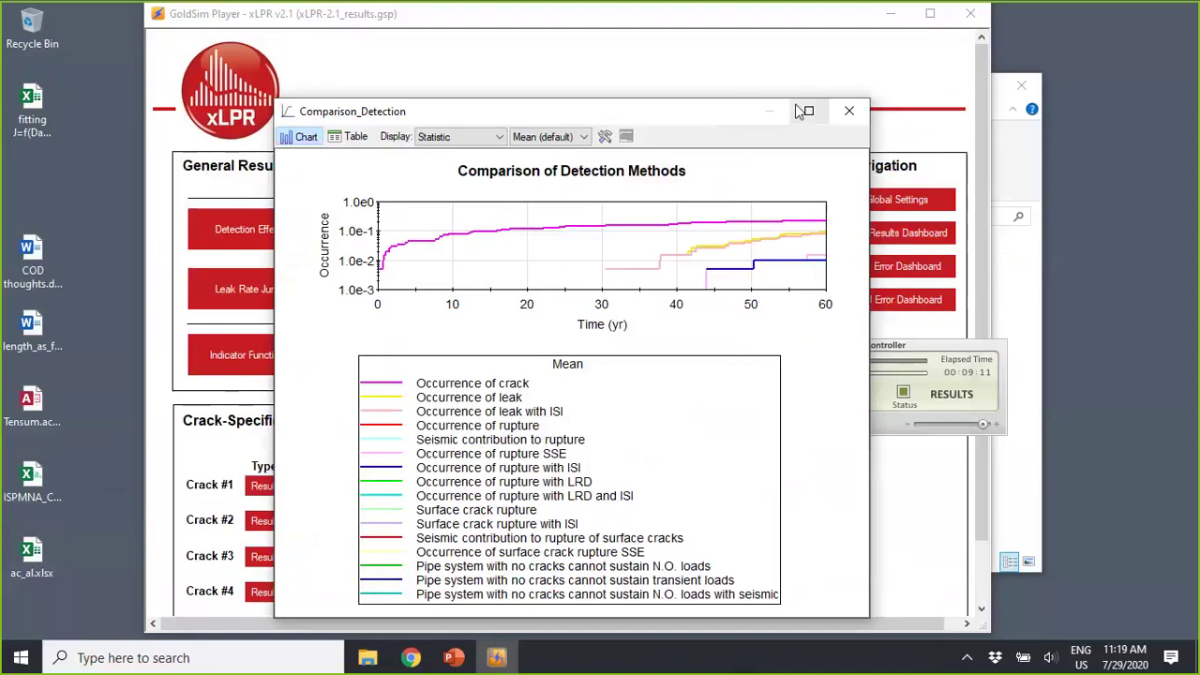
click(353, 138)
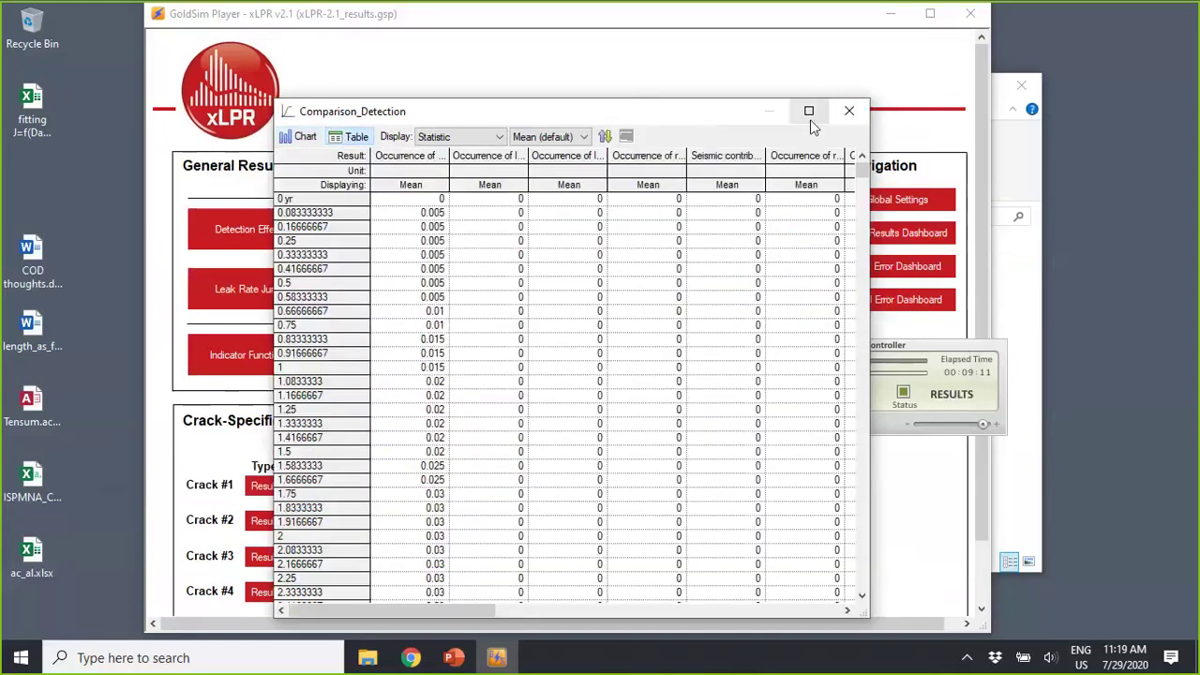
click(808, 112)
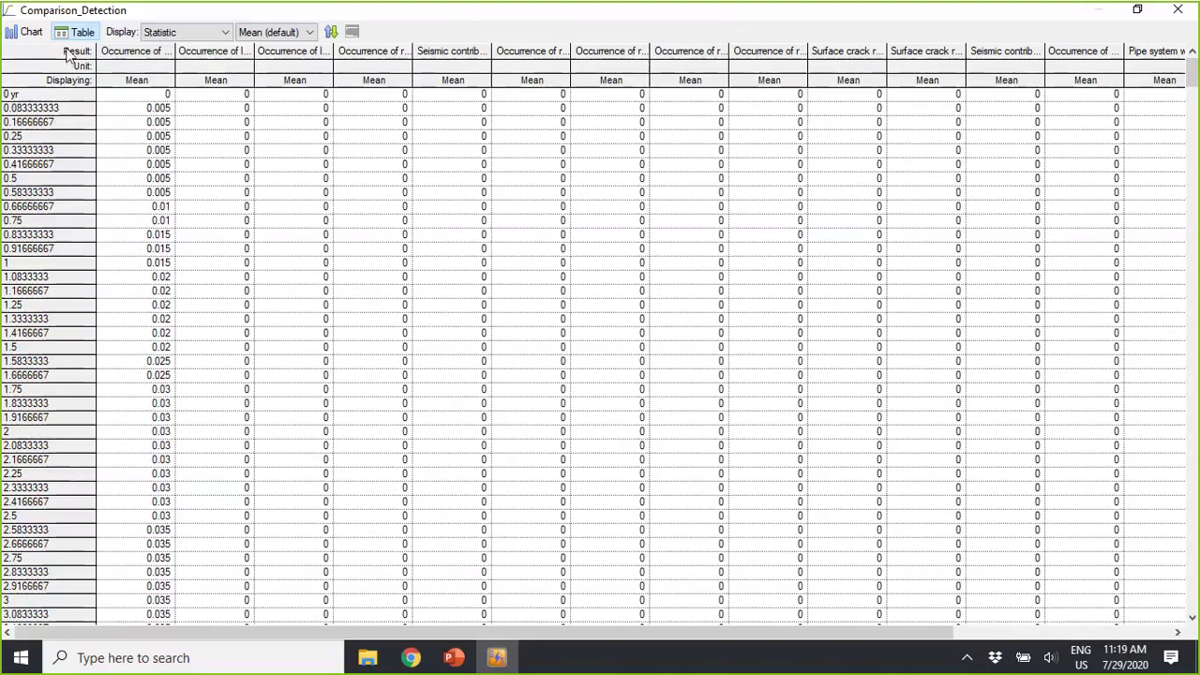
click(161, 169)
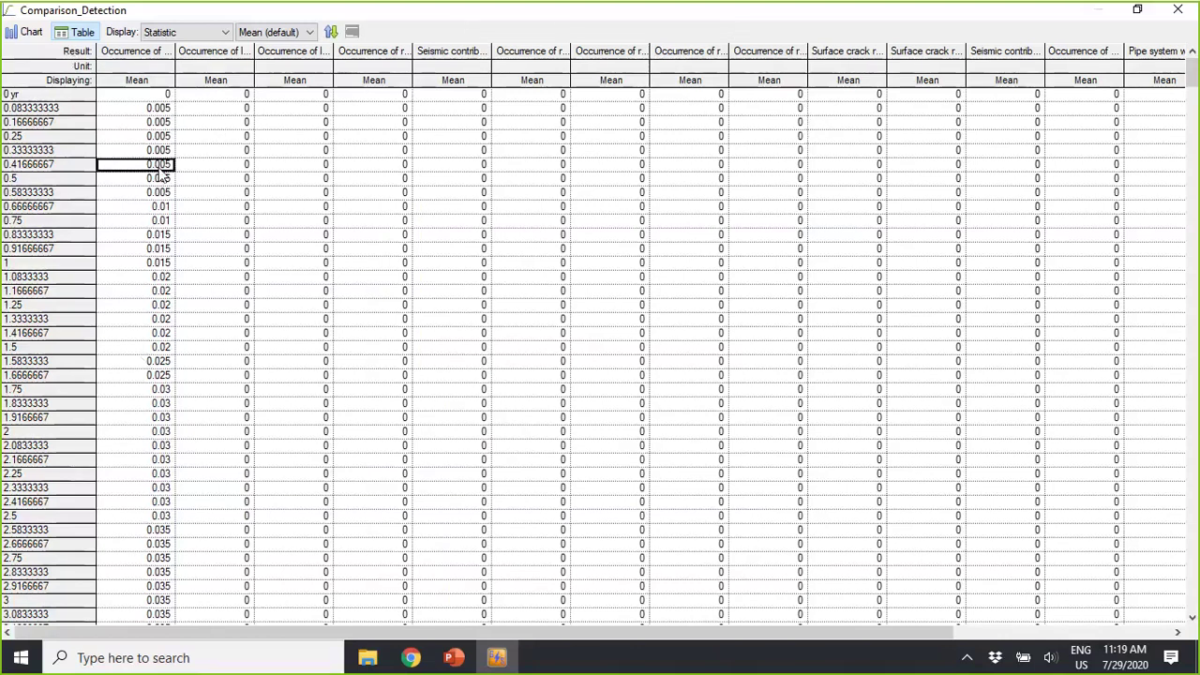
click(132, 235)
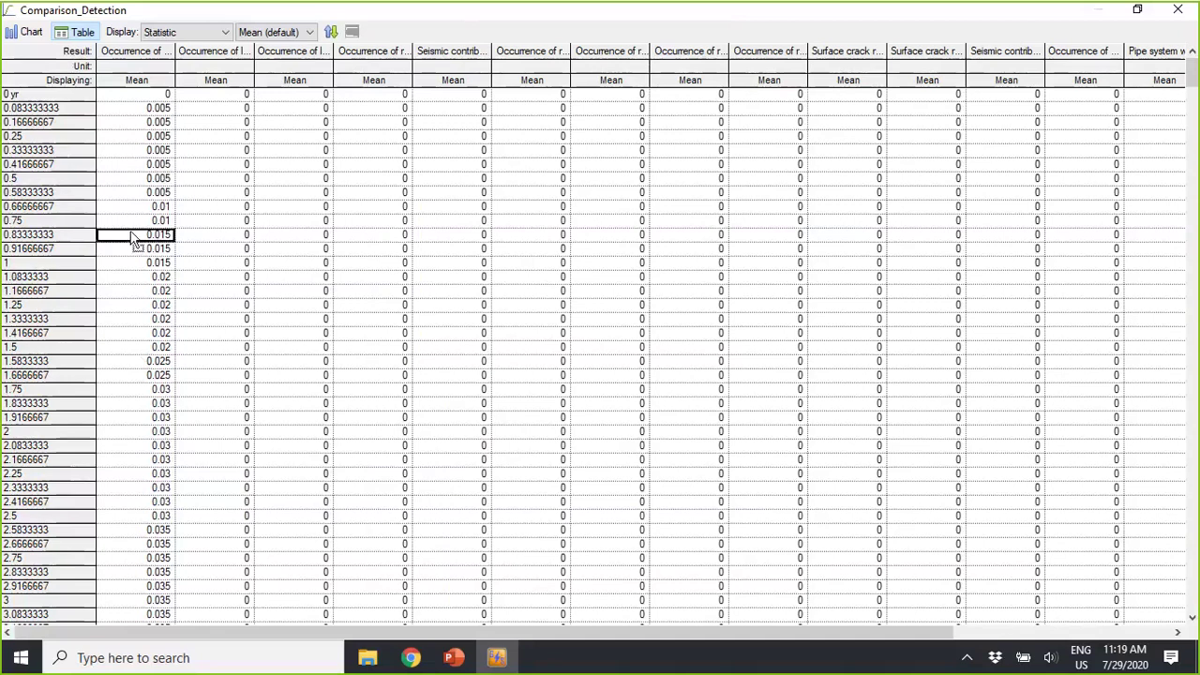
- Select the whole results table, the Occurrence of leak with ISI column, and the 1.25-year row in turn
click(83, 54)
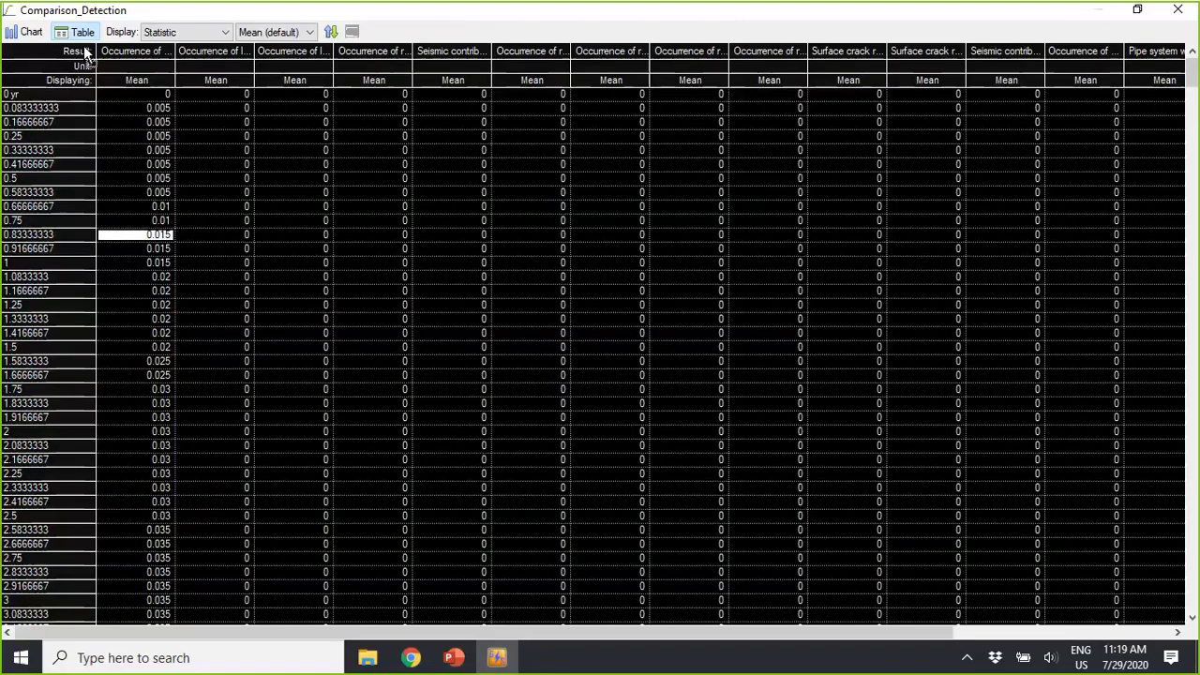
click(294, 50)
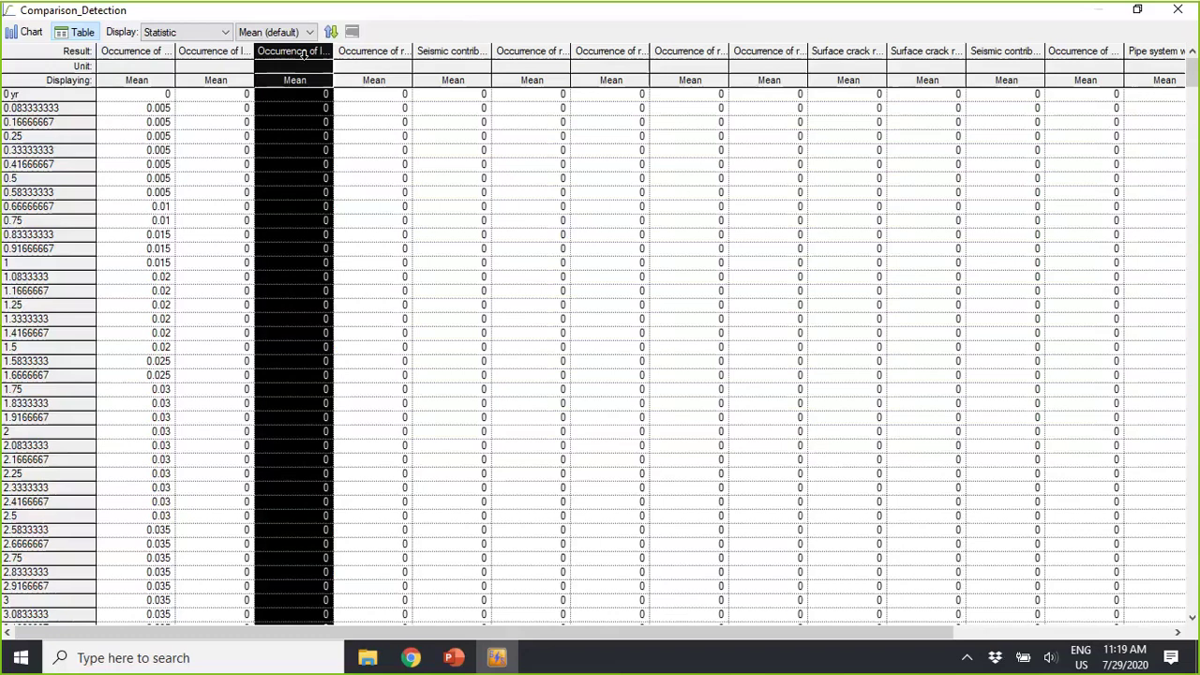
click(19, 305)
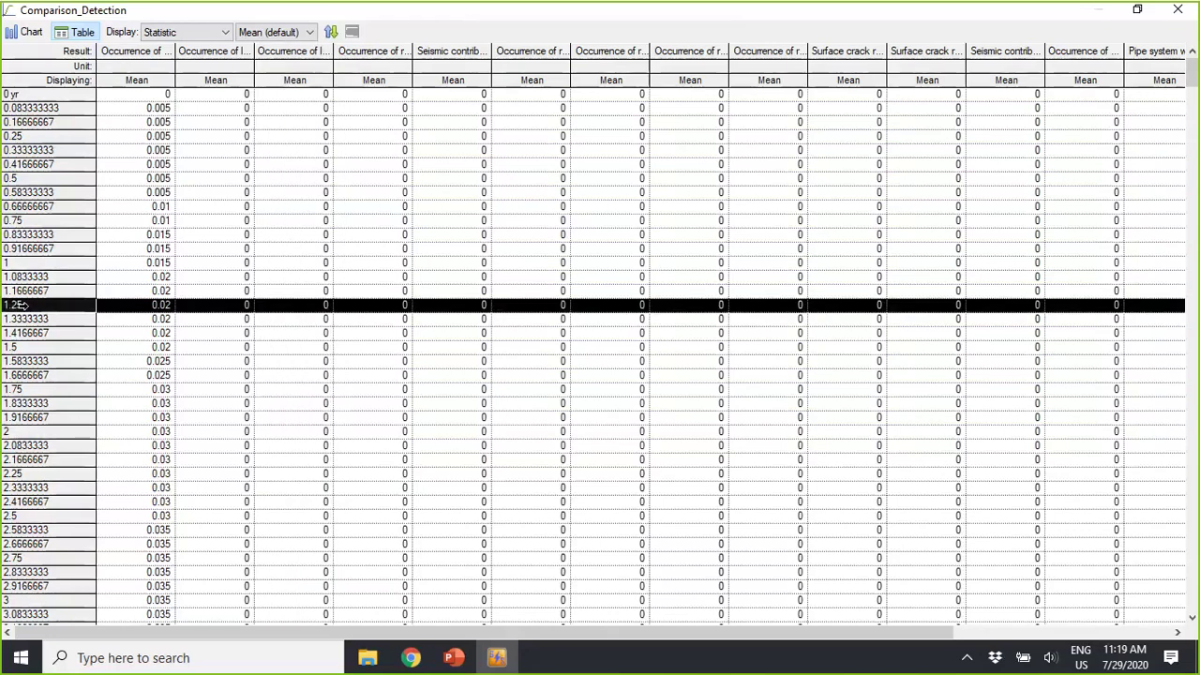
- Select the Occurrence of crack values from year 0 to year 60 and return to the start of the column
click(111, 152)
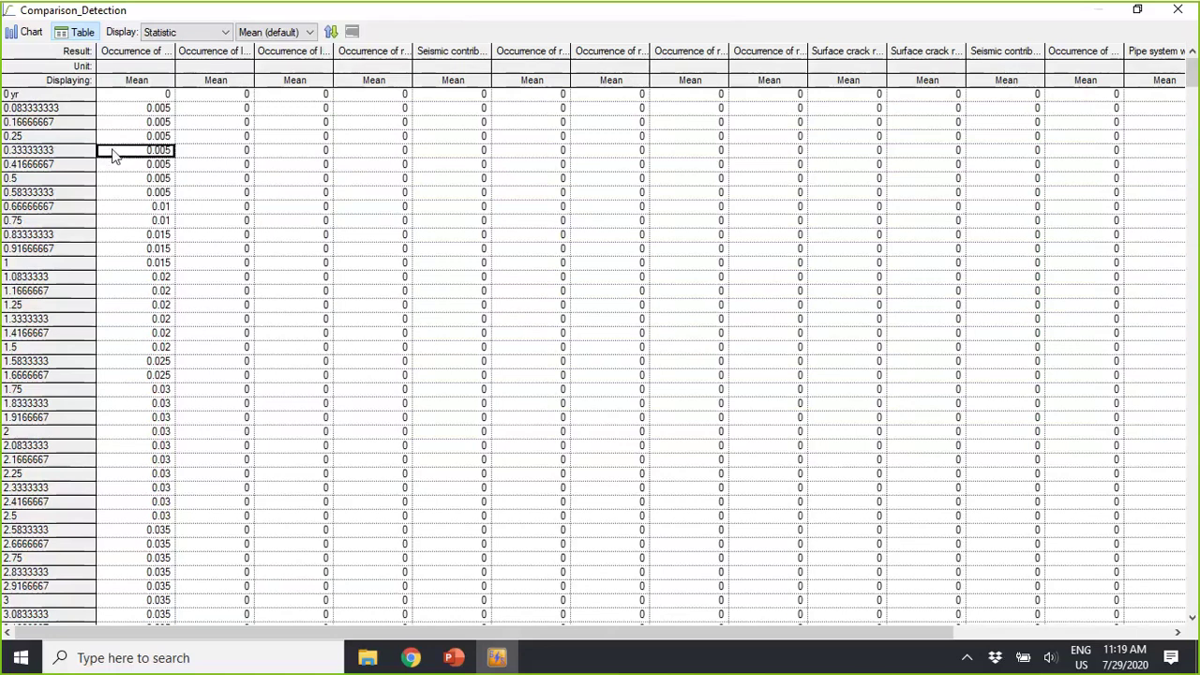
key(ctrl+shift+Down)
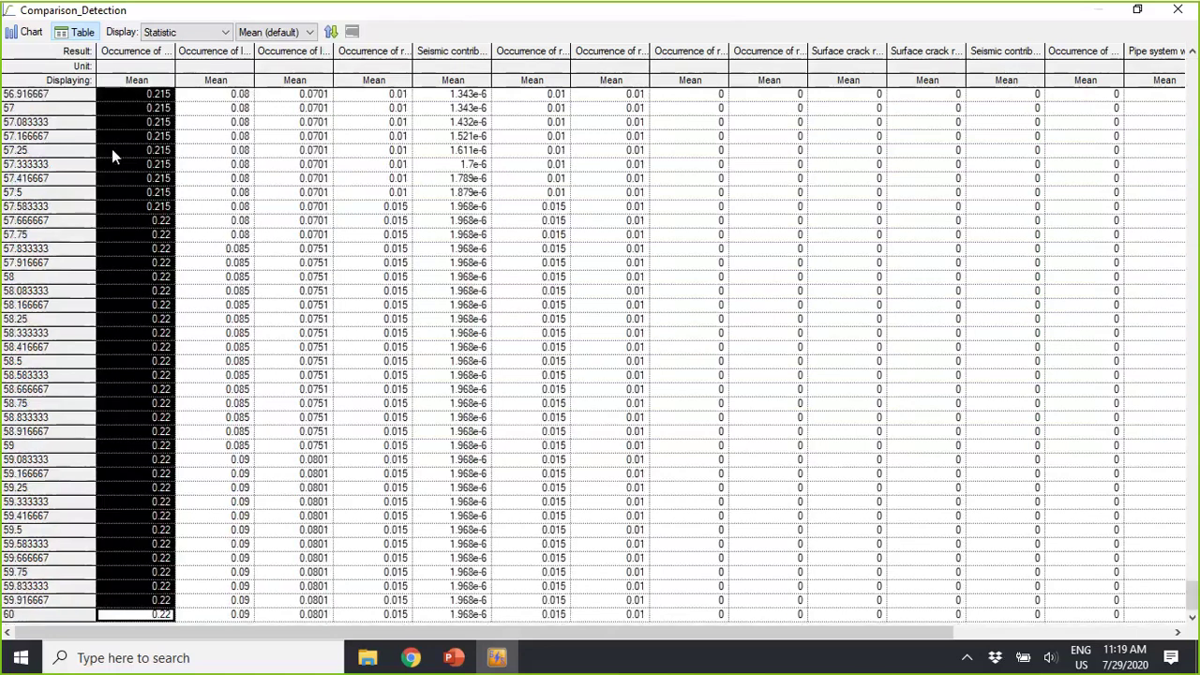
key(ctrl+Home)
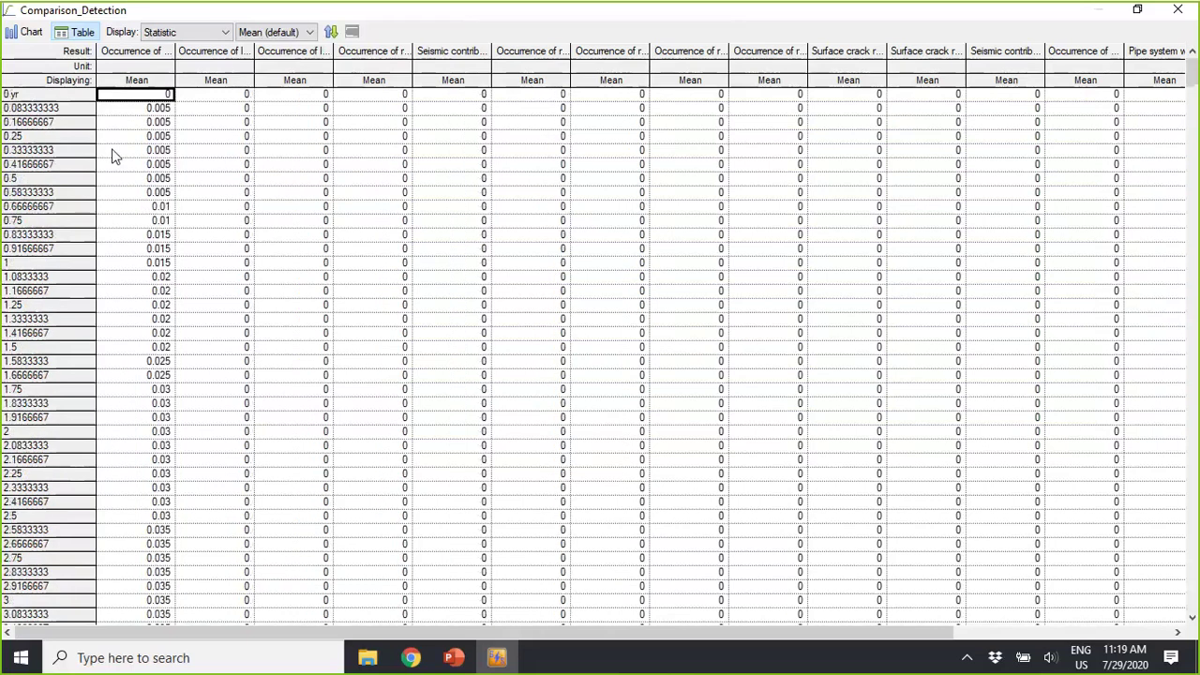
key(ctrl+Down)
key(ctrl+Home)
key(ctrl+shift+Down)
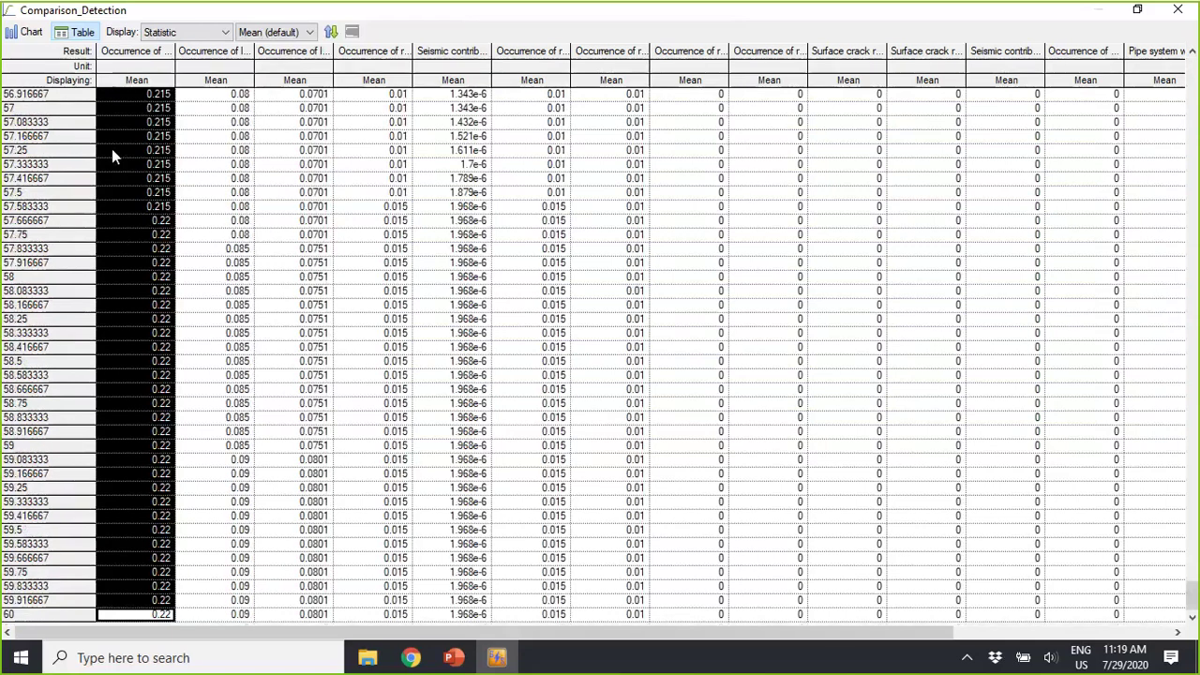
key(ctrl+Home)
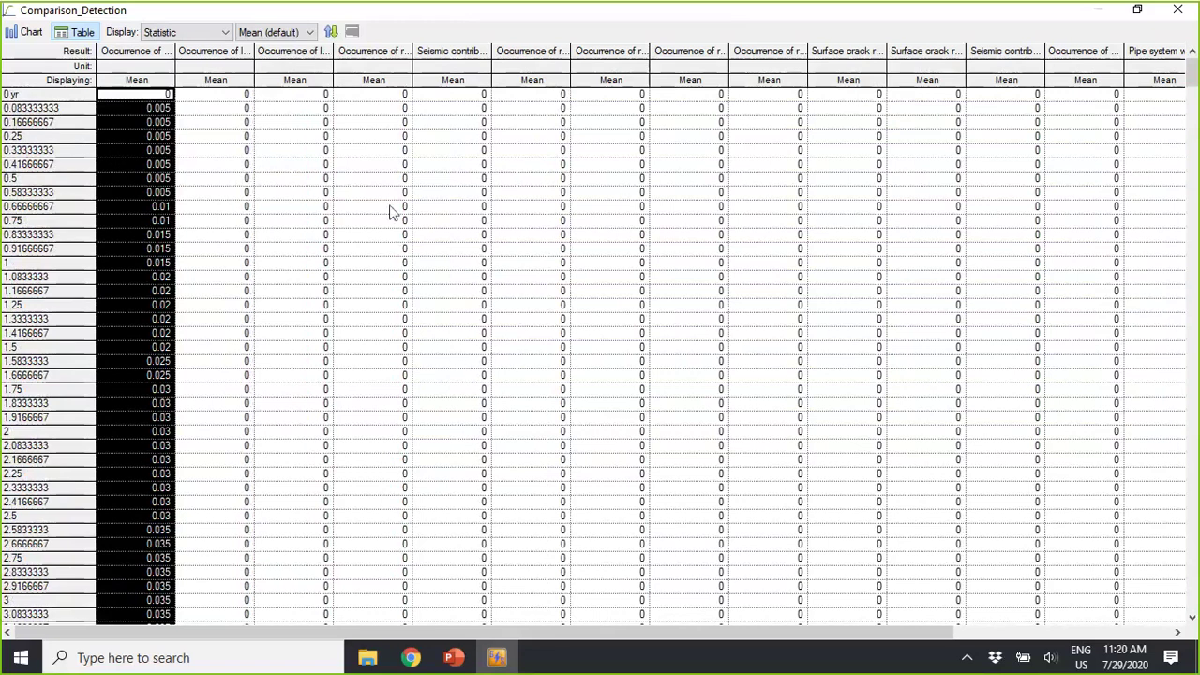
- Restore the table window's size, select the 0.91666667-year row, and close the detection results
click(1141, 13)
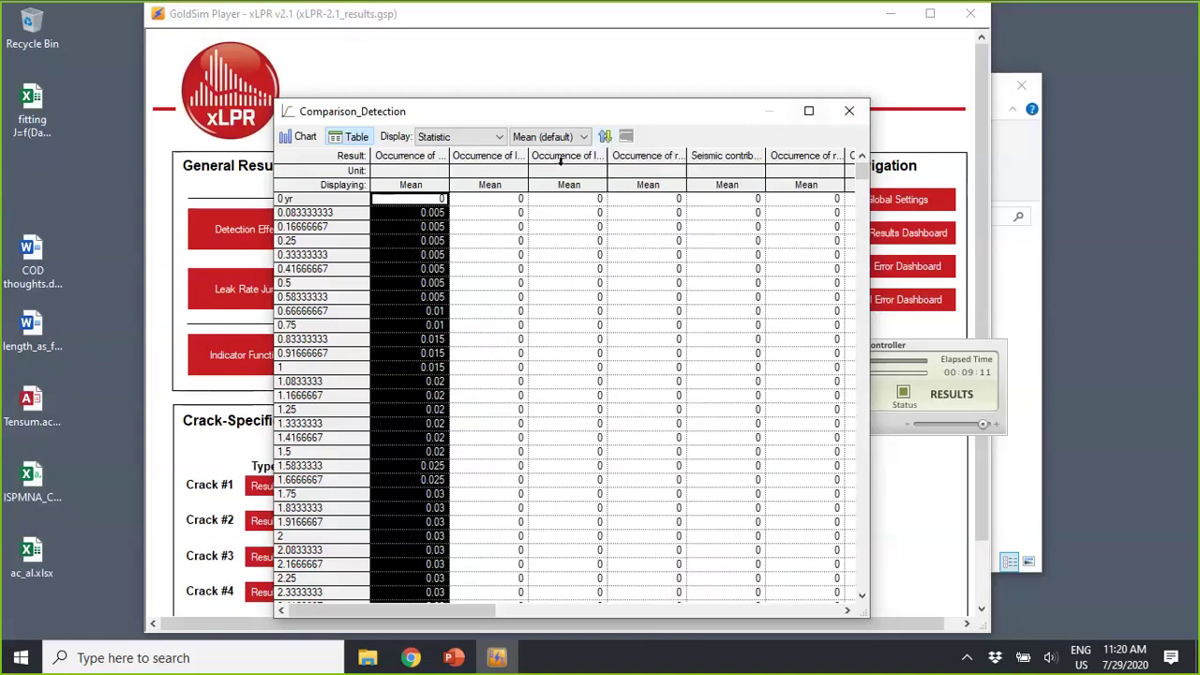
click(287, 353)
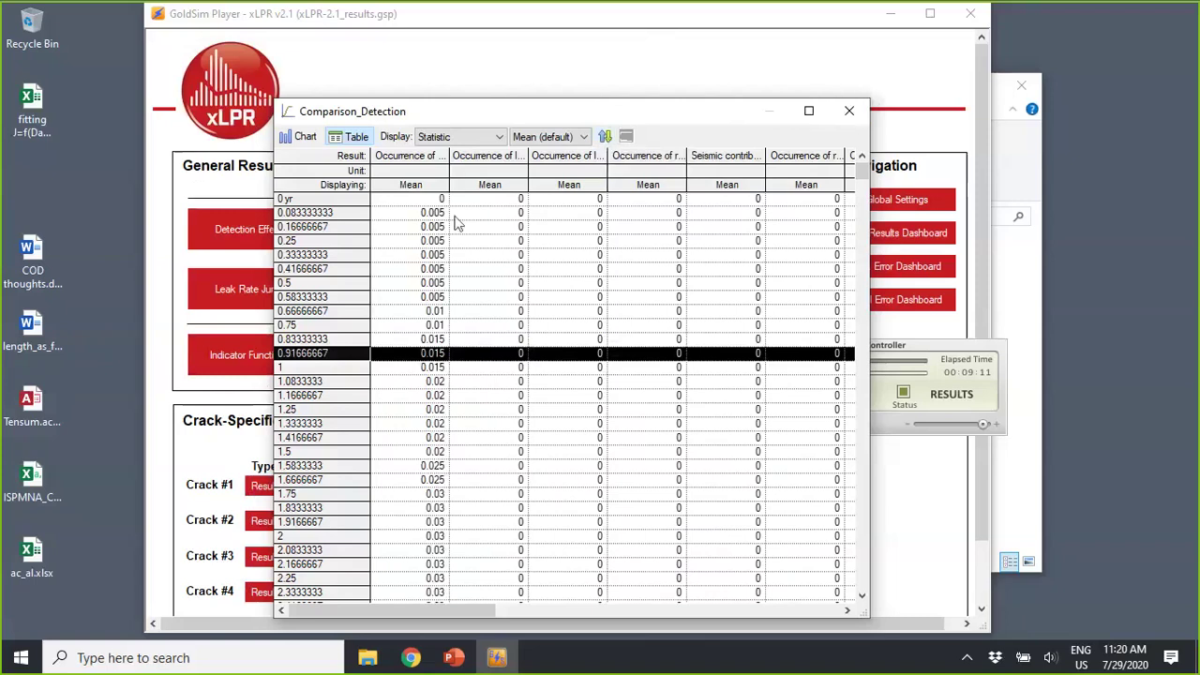
click(850, 115)
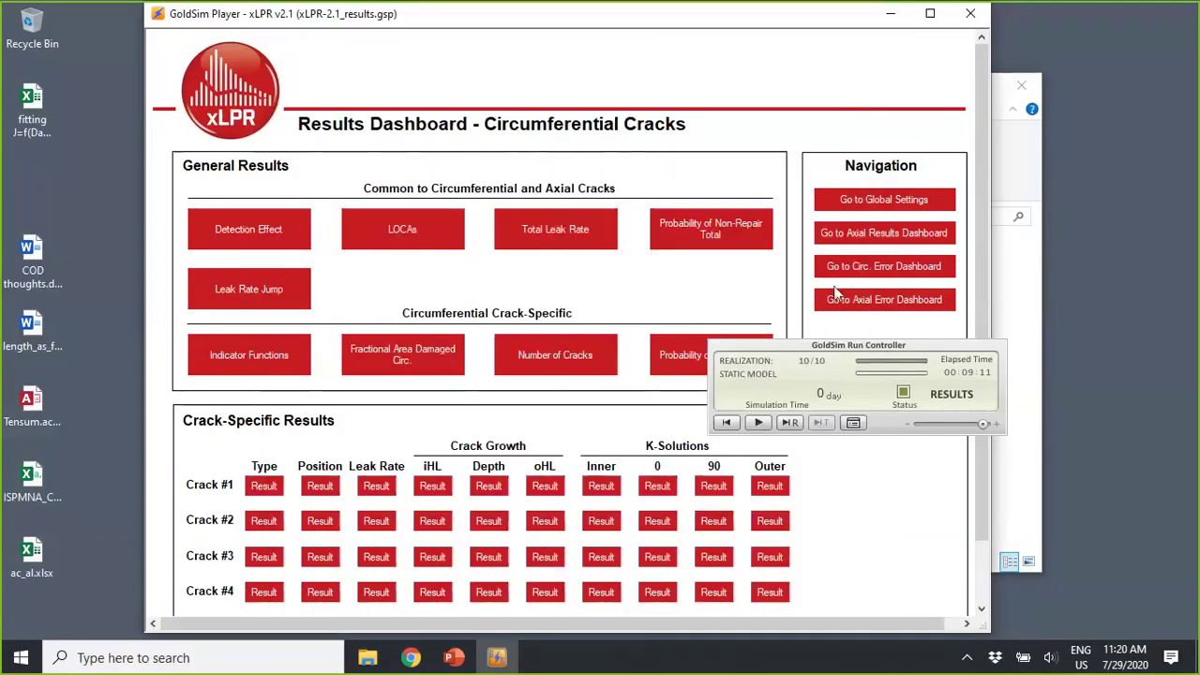
- Move the run controller aside, reopen the Detection Effect results to check them, and close them again
drag(790, 351, 739, 332)
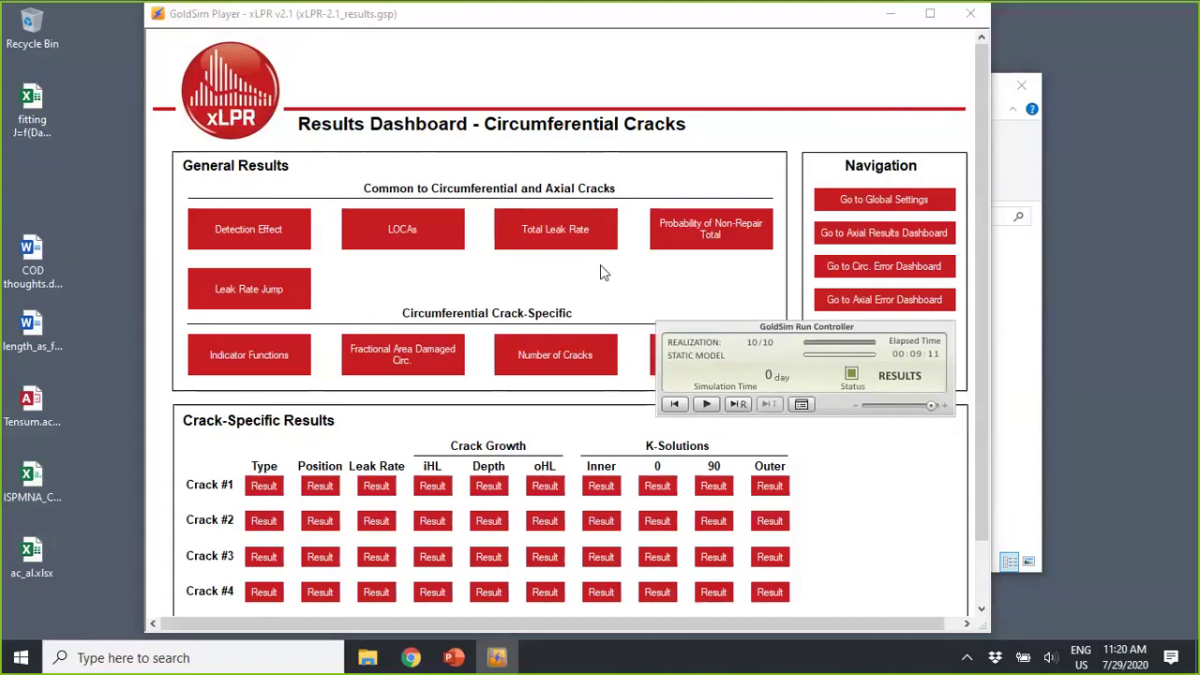
click(263, 232)
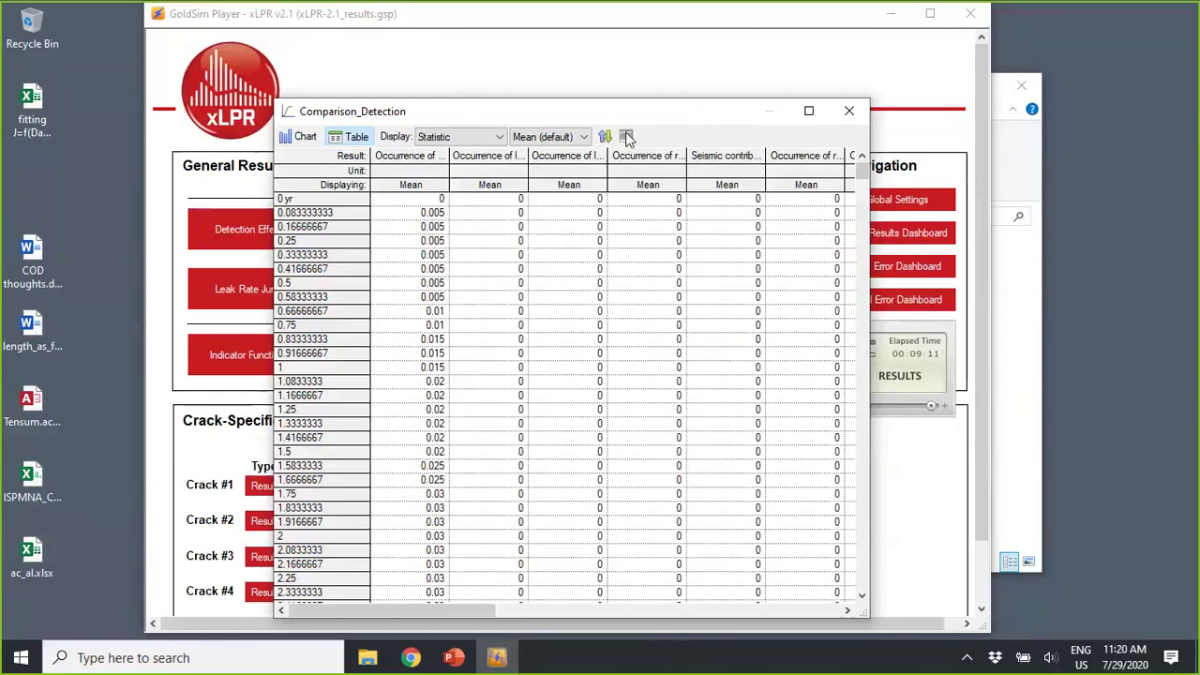
click(846, 111)
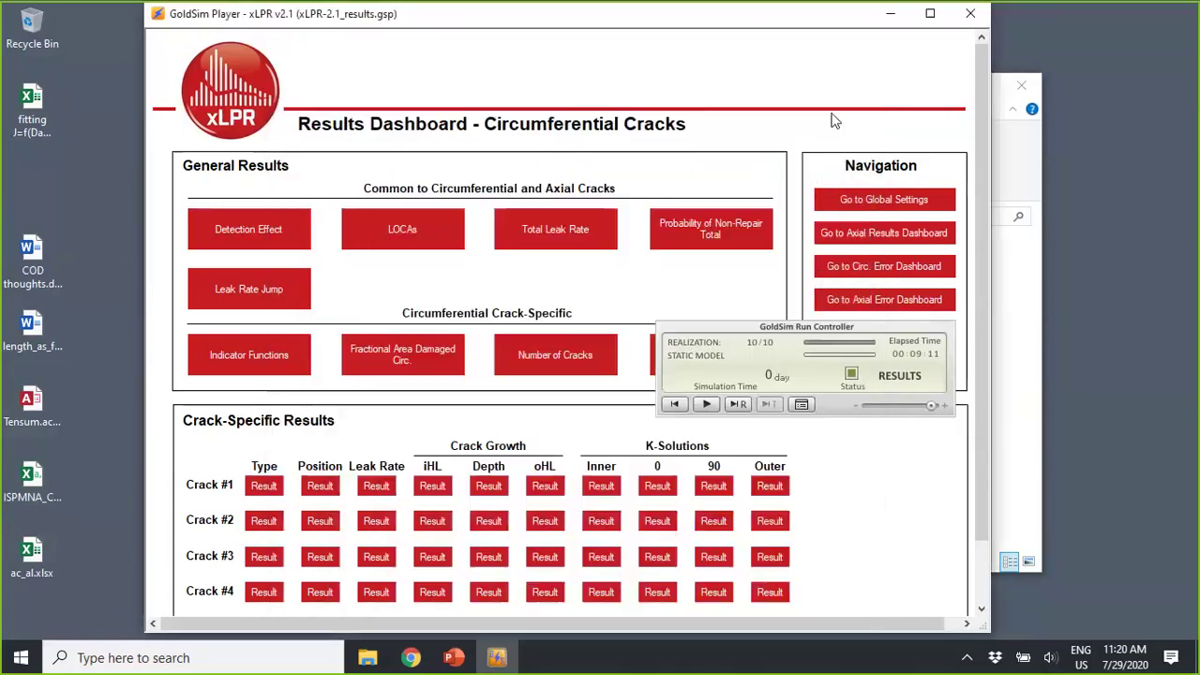
- Navigate from the circumferential results dashboard to the model root
click(801, 405)
mouse_move(847, 444)
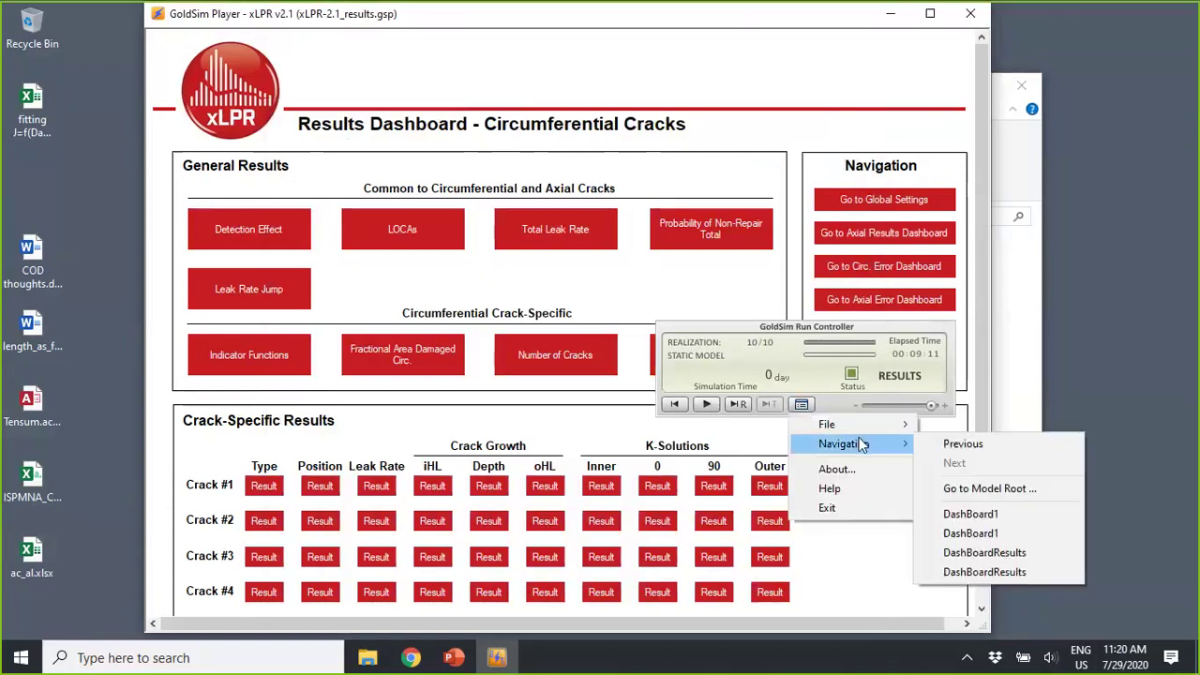
click(1052, 486)
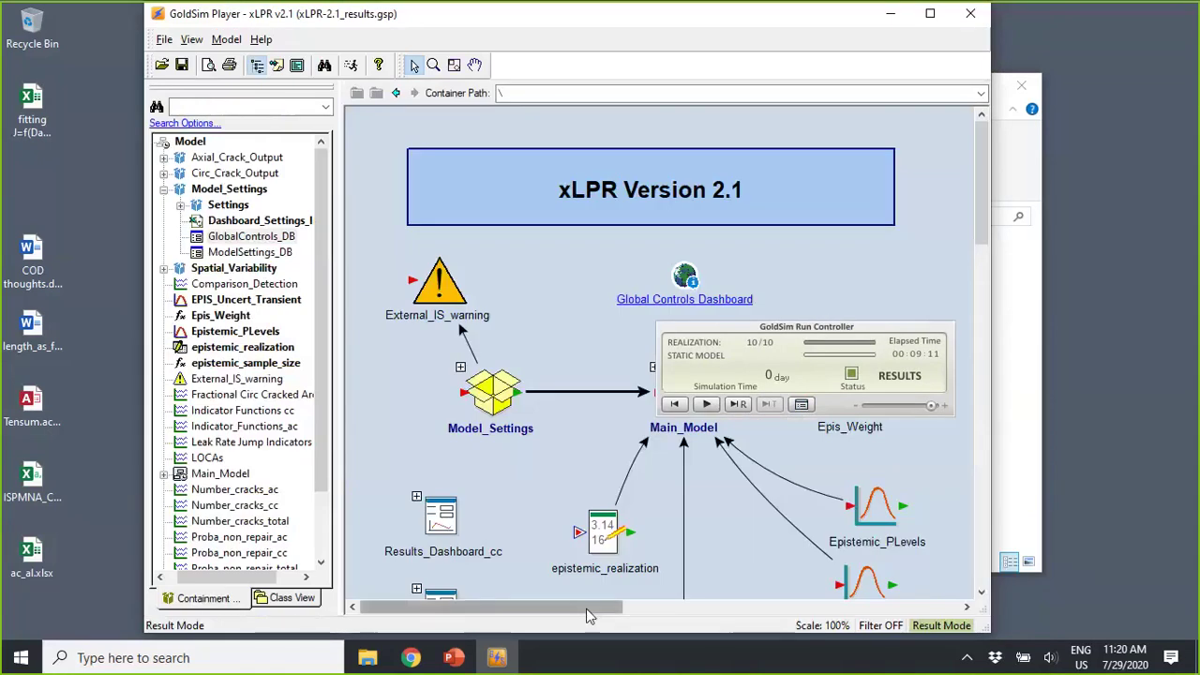
- Open the properties of the Comparison_Detection result element and set its results export to Text File
drag(589, 614, 805, 626)
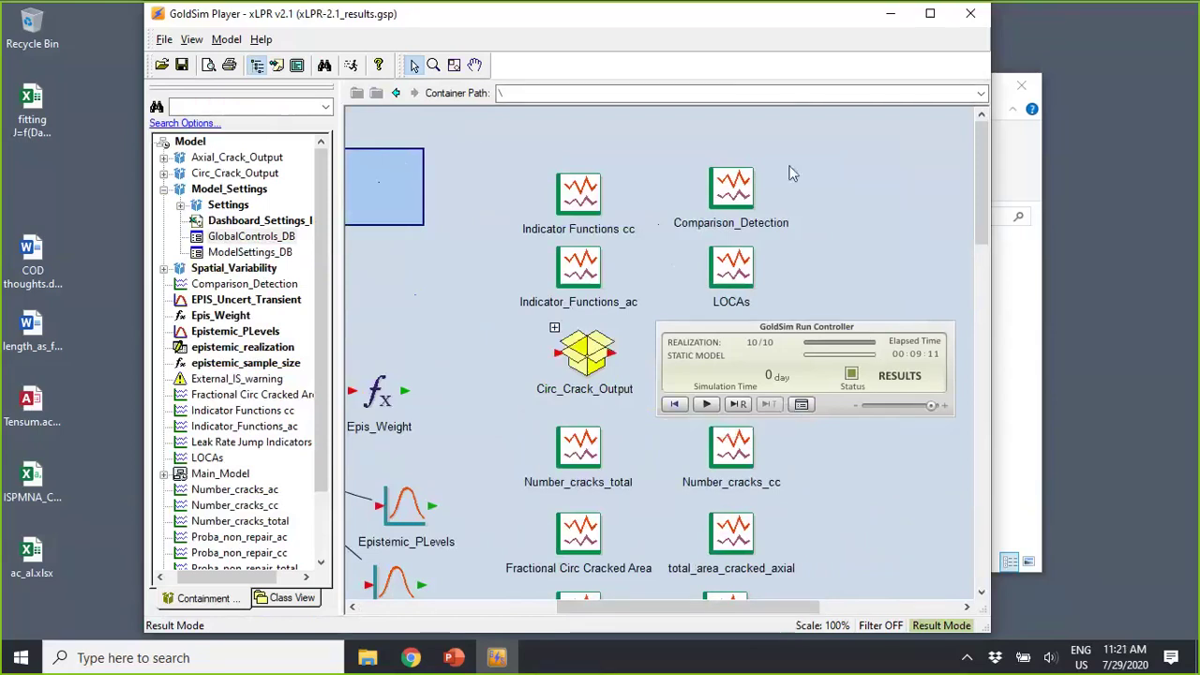
right_click(737, 193)
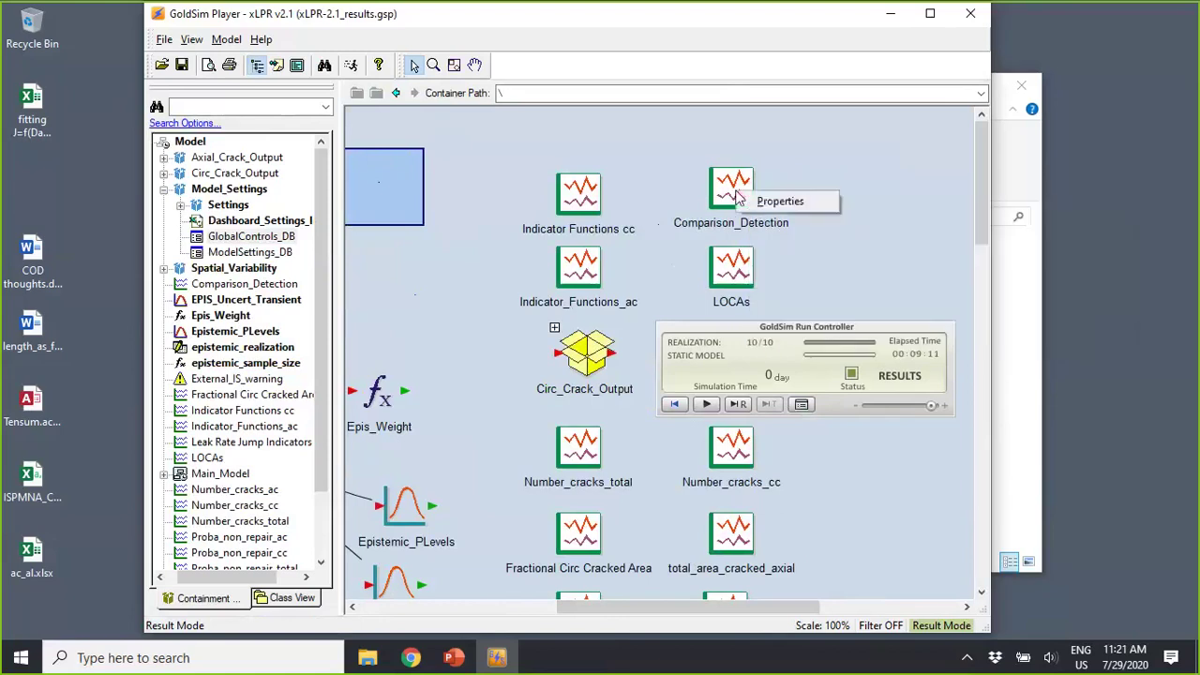
click(784, 203)
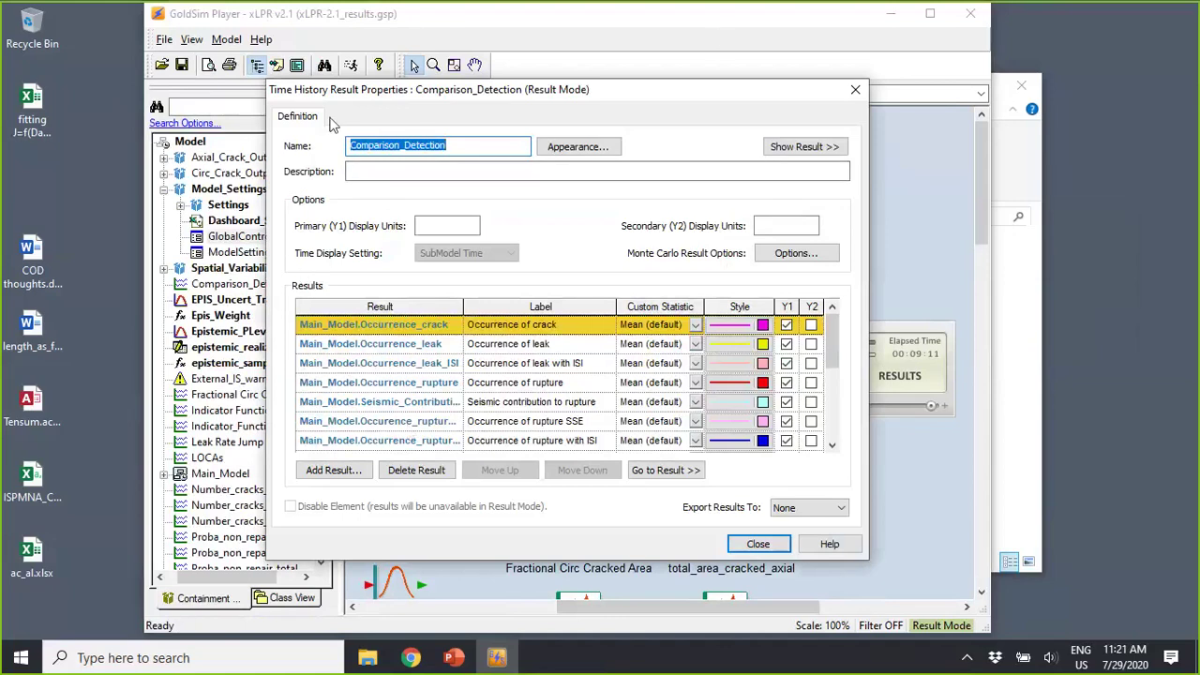
click(824, 511)
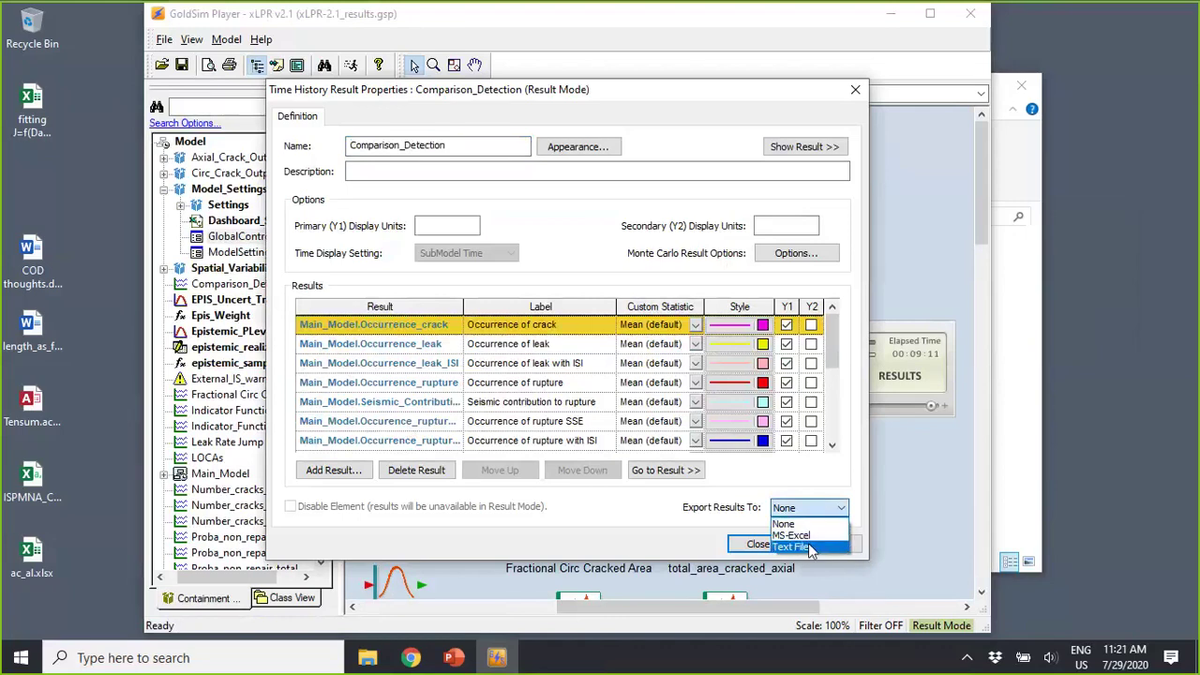
click(812, 548)
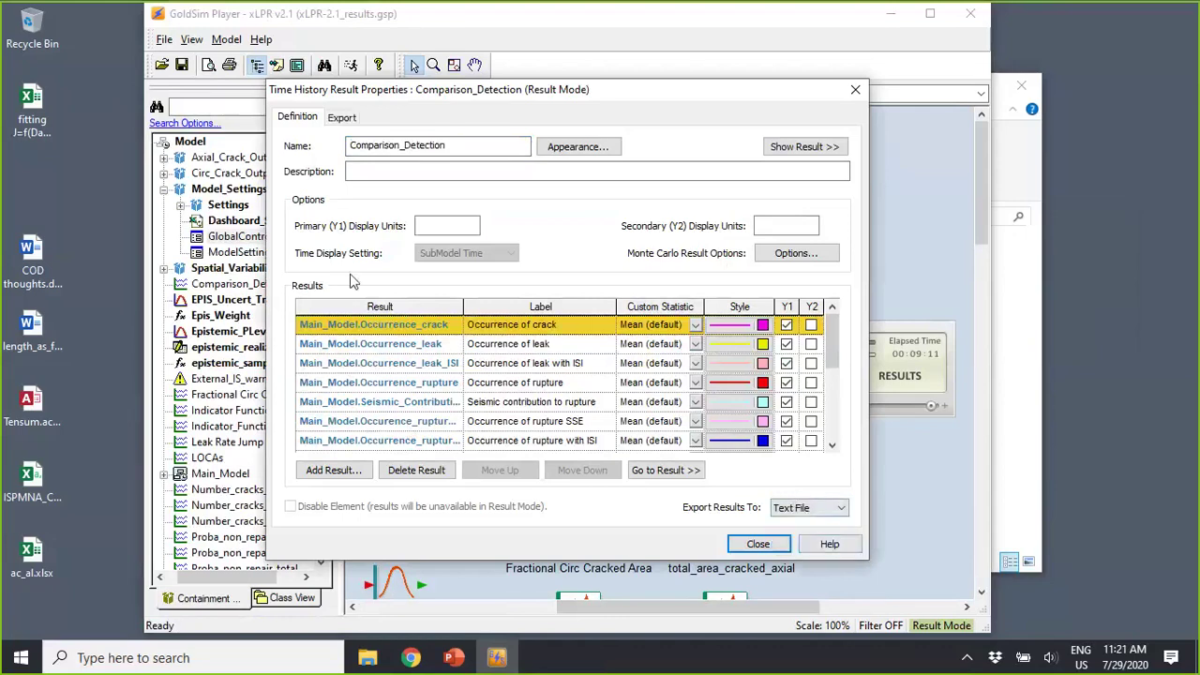
- Export the Comparison_Detection results to a text file immediately and dismiss the completion notice
click(342, 117)
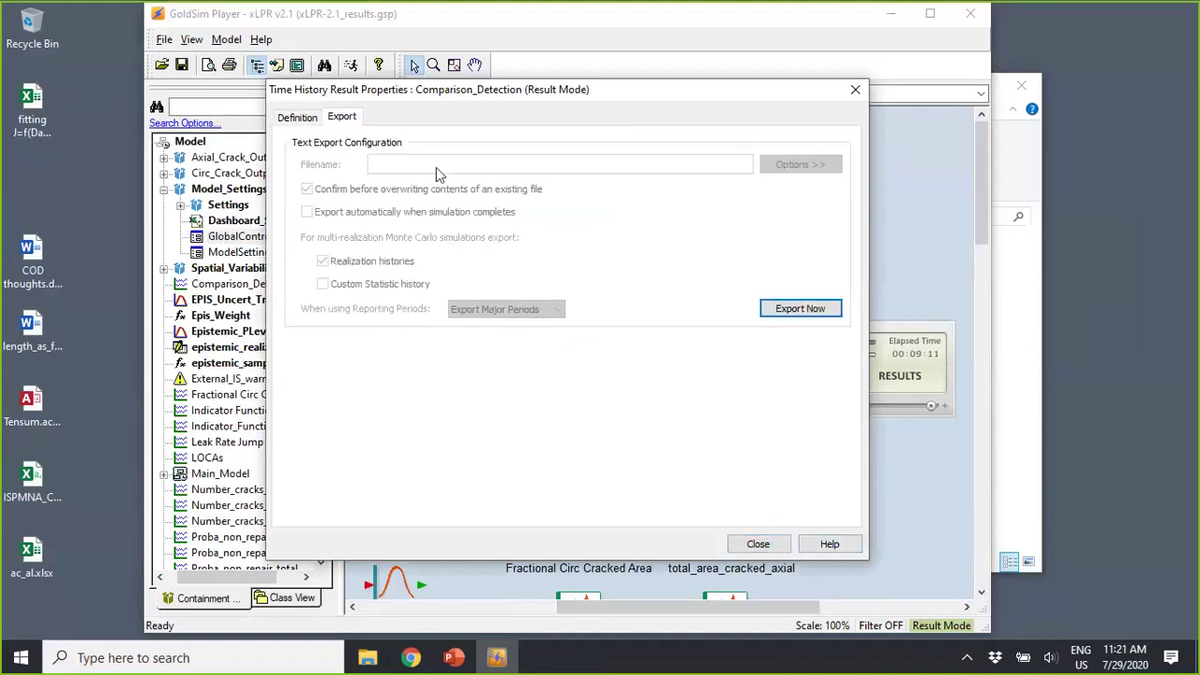
click(816, 316)
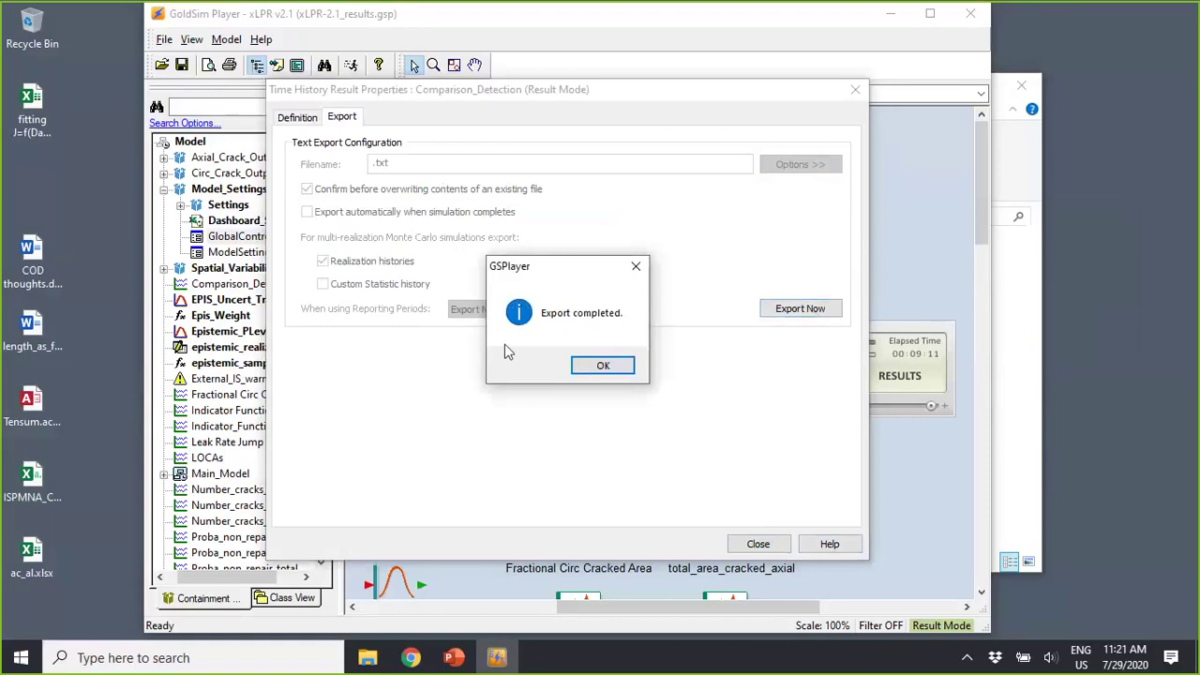
click(603, 365)
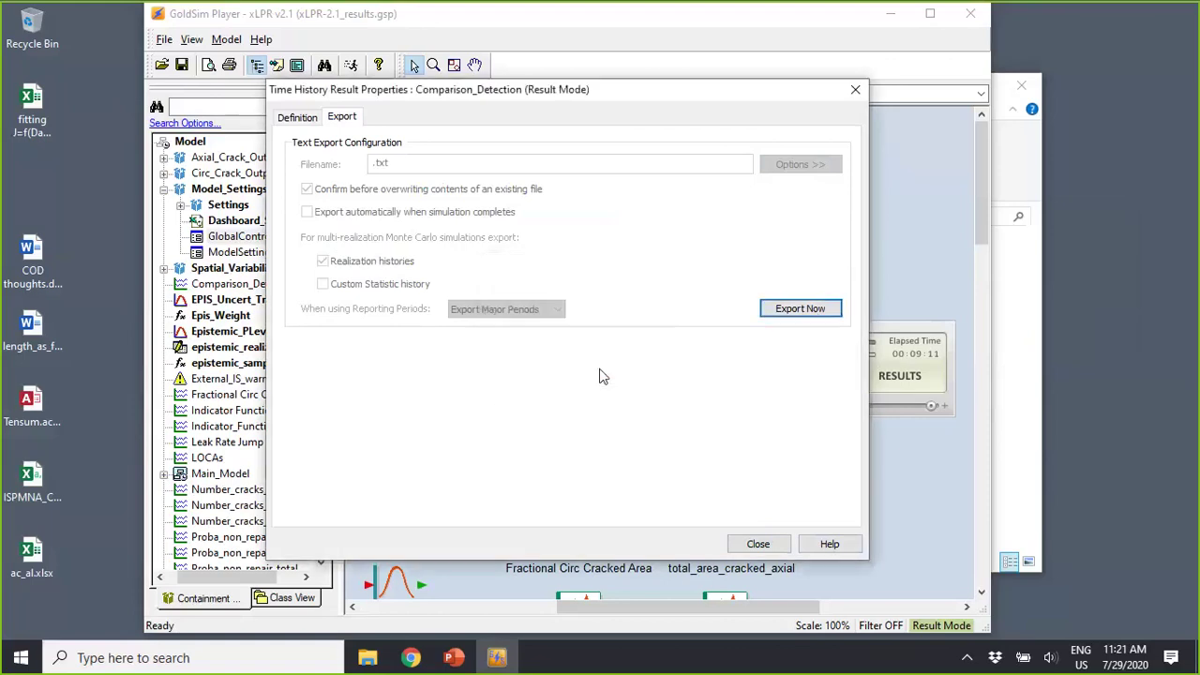
- Switch to the challenge problem 1 folder in File Explorer and rename the exported .txt file to results.txt
click(1021, 284)
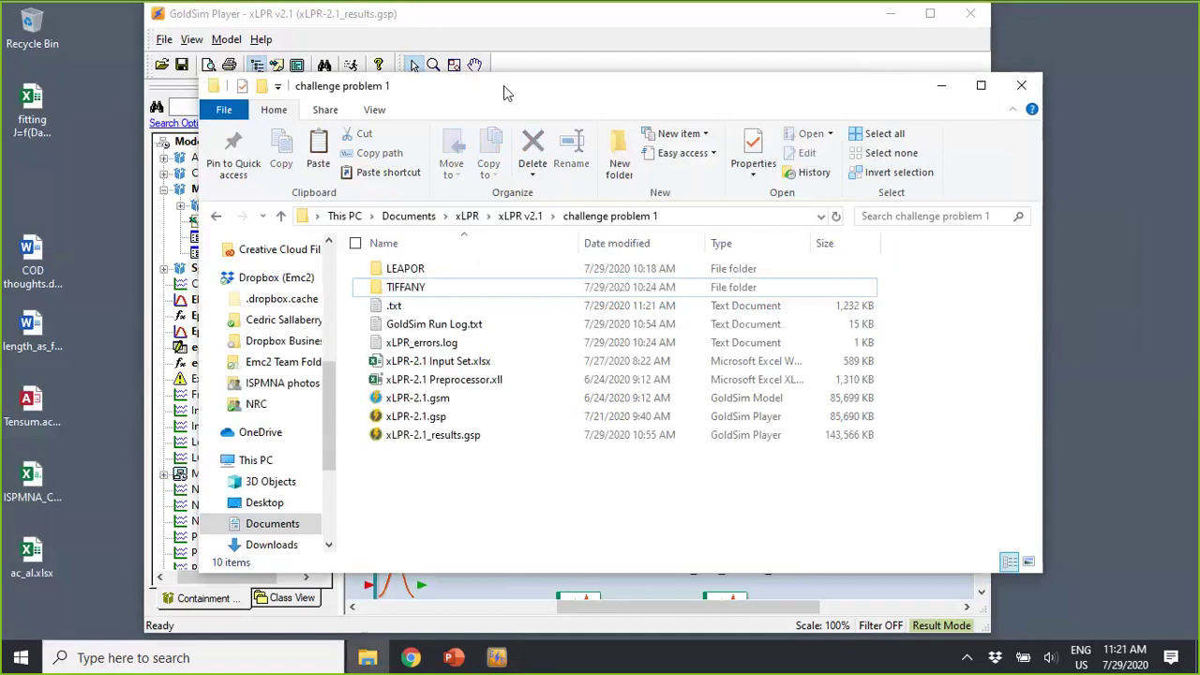
click(392, 313)
click(393, 310)
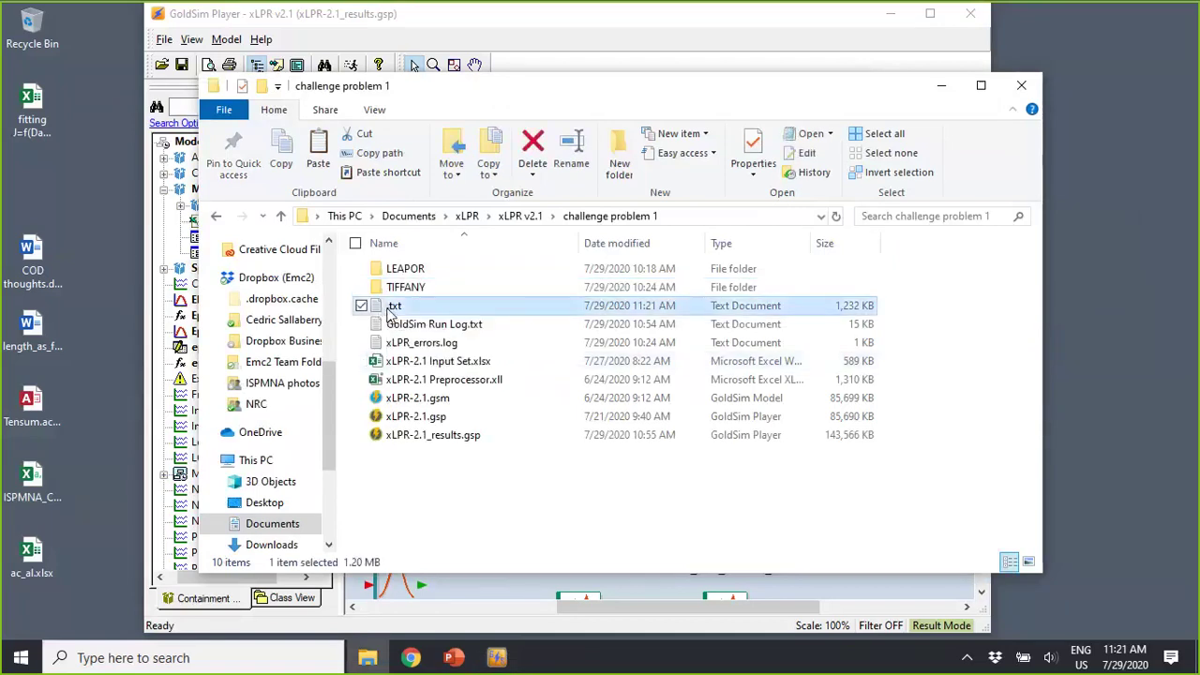
key(Home)
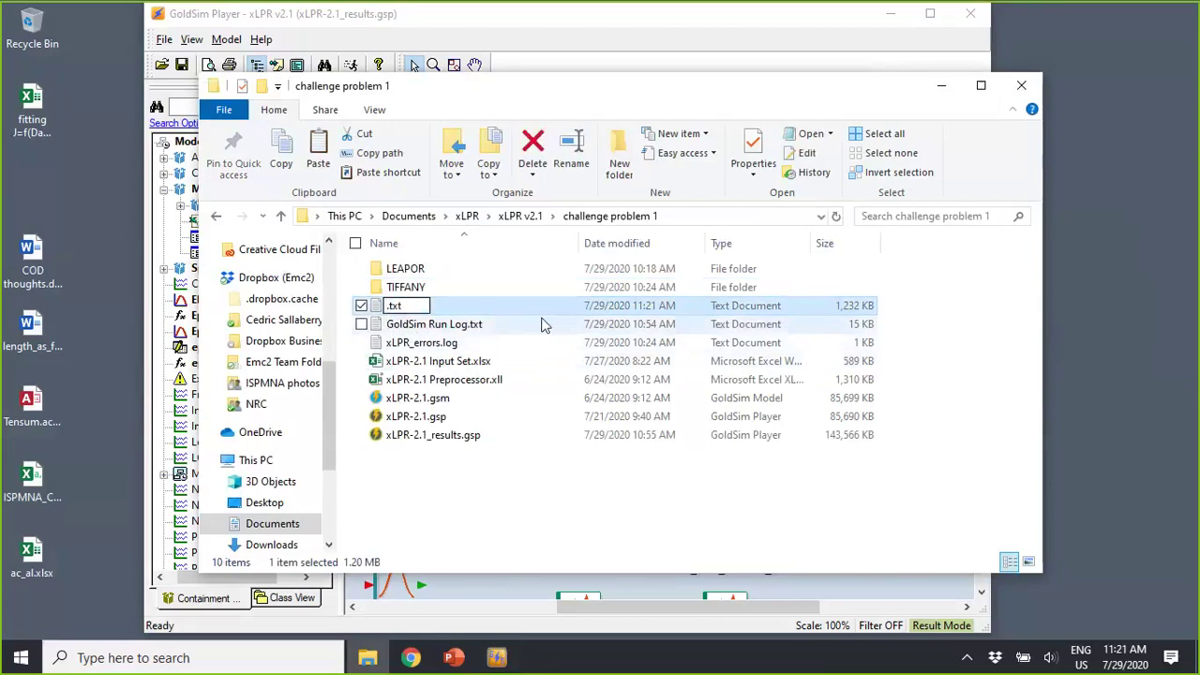
text(results)
key(Return)
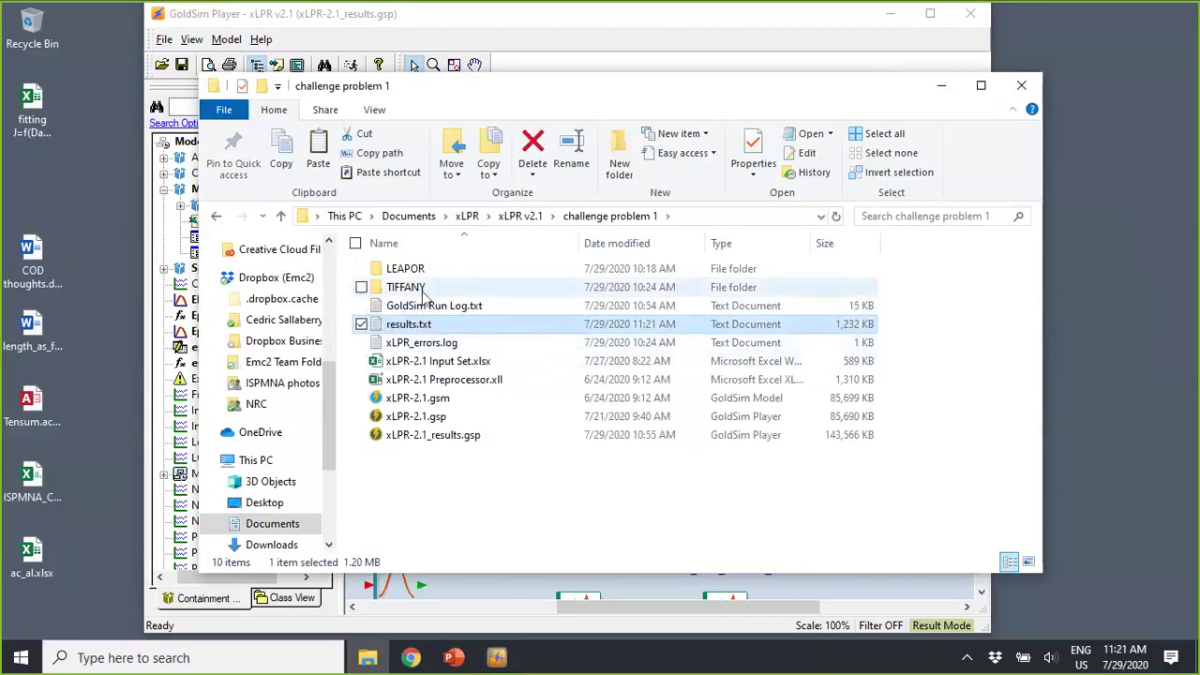
- Open results.txt to examine the exported data, then close it, the folder window and the Comparison_Detection properties
double_click(378, 323)
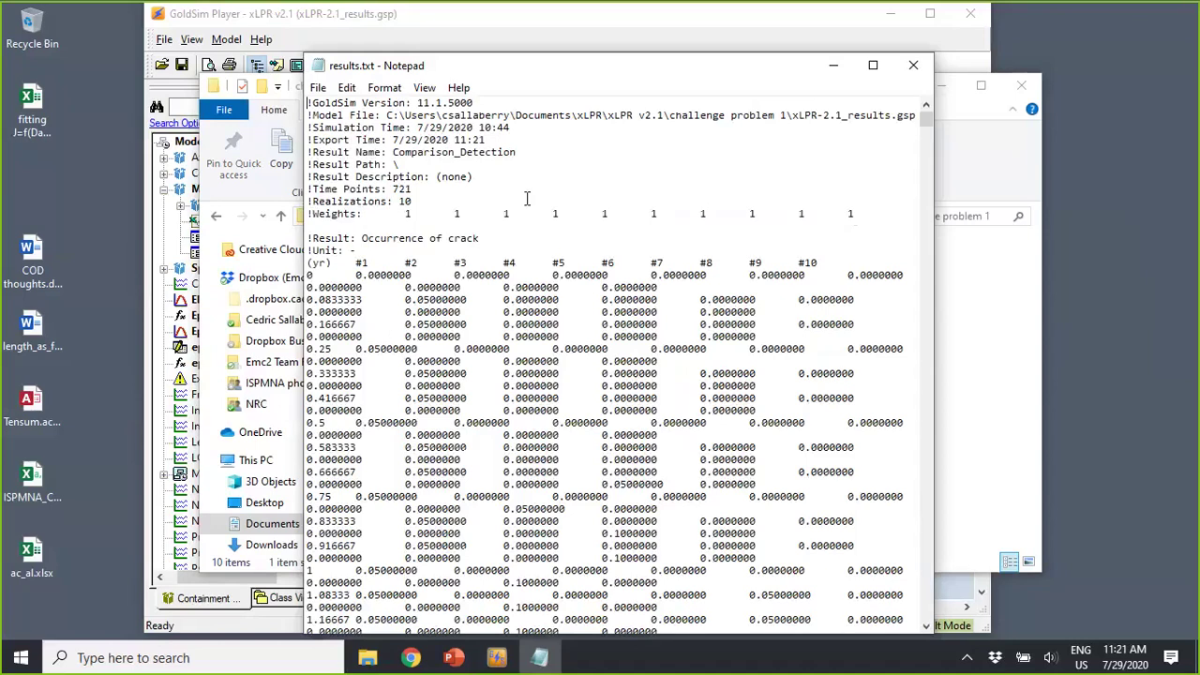
click(914, 65)
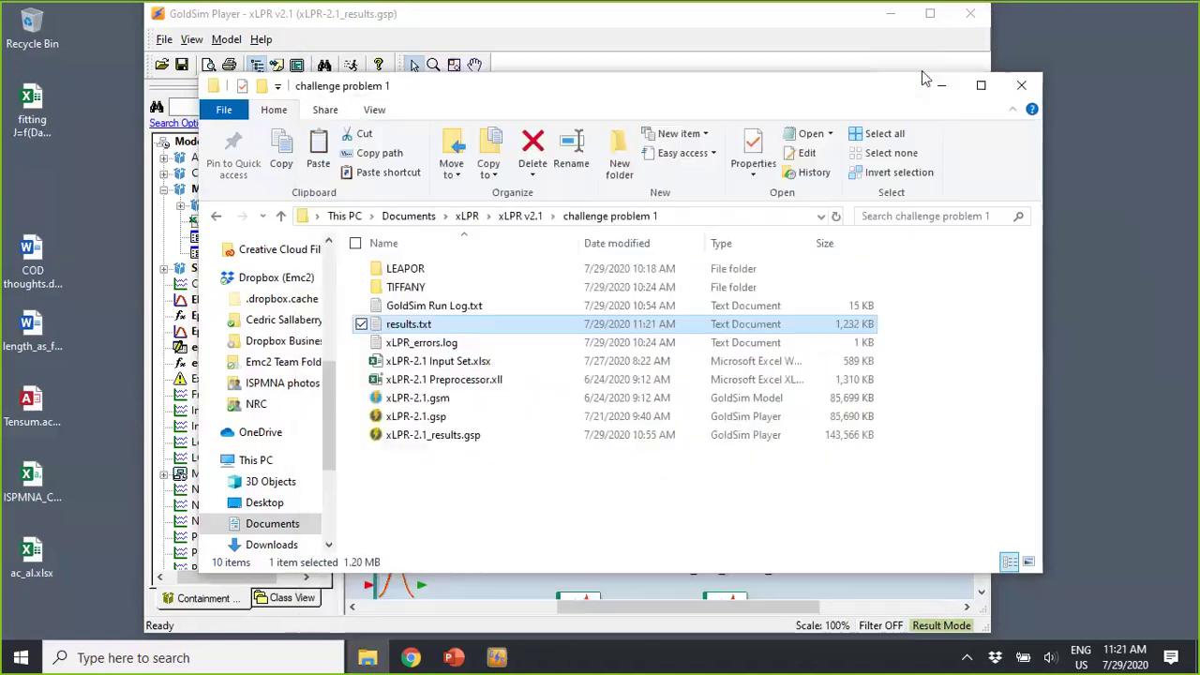
click(1013, 89)
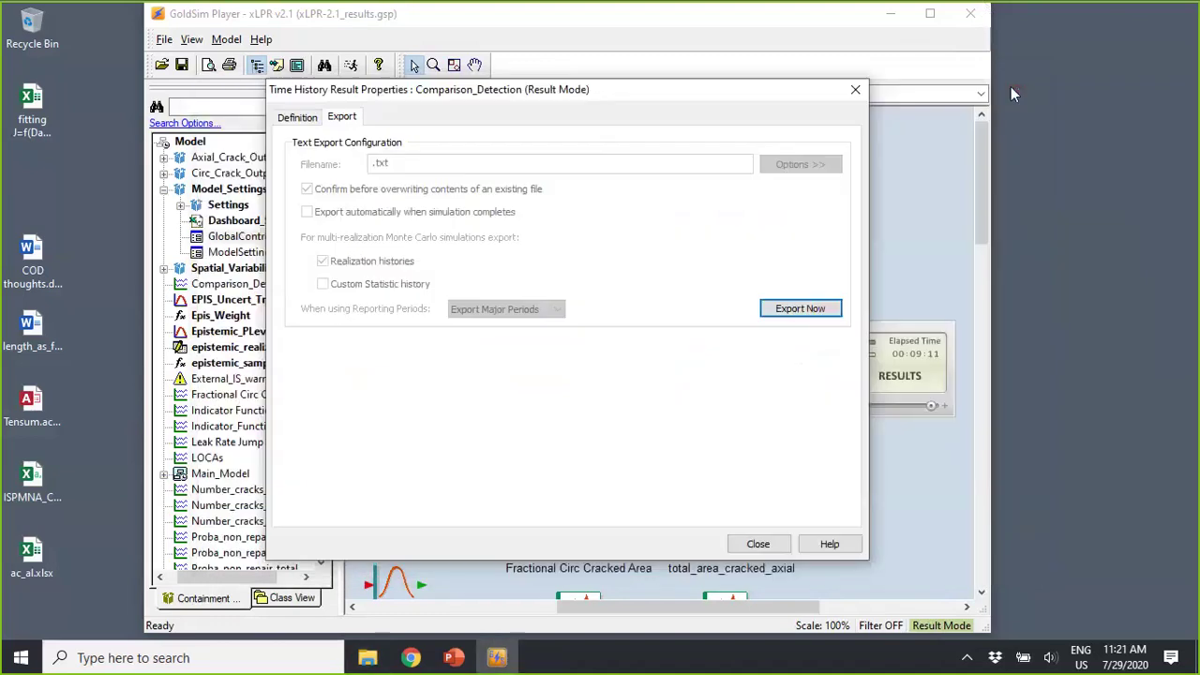
click(856, 88)
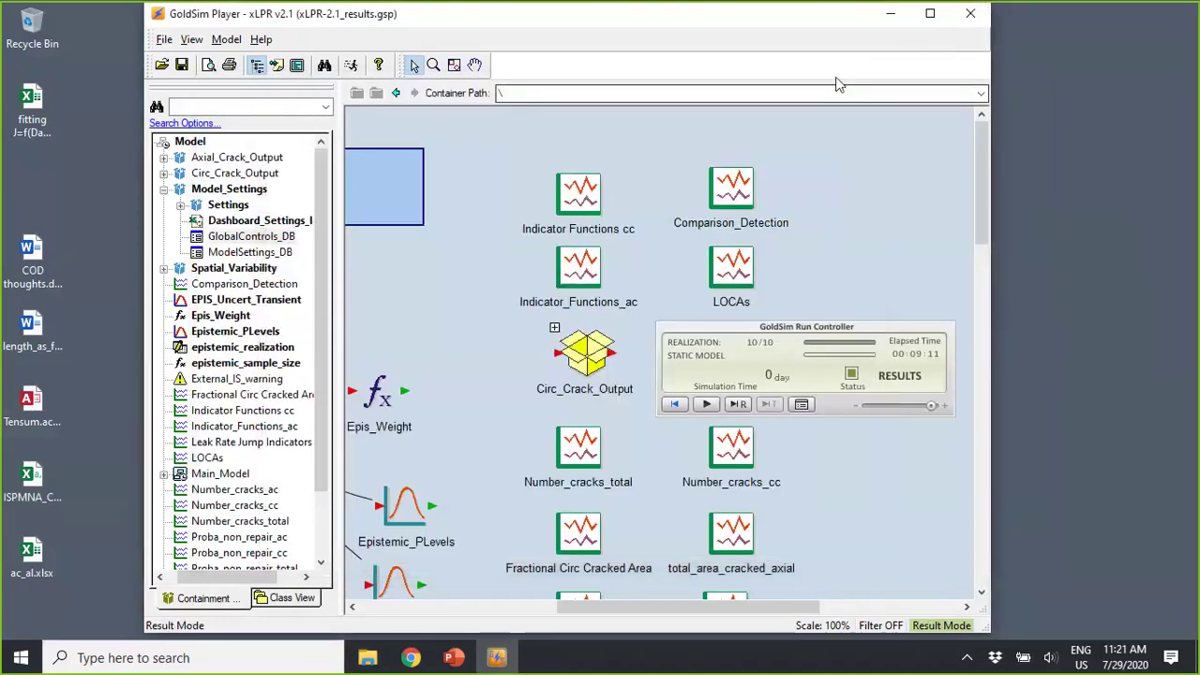
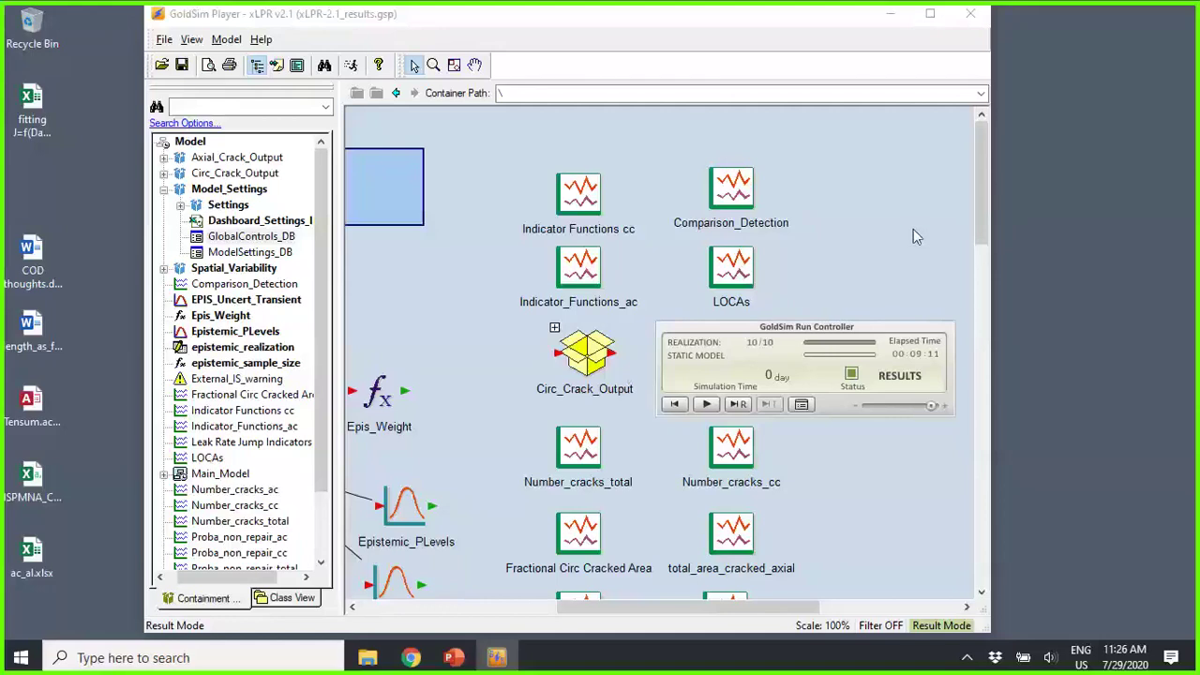
- Open the player file xLPR-2.1.gsp from the challenge problem 1 folder through the run controller
click(913, 229)
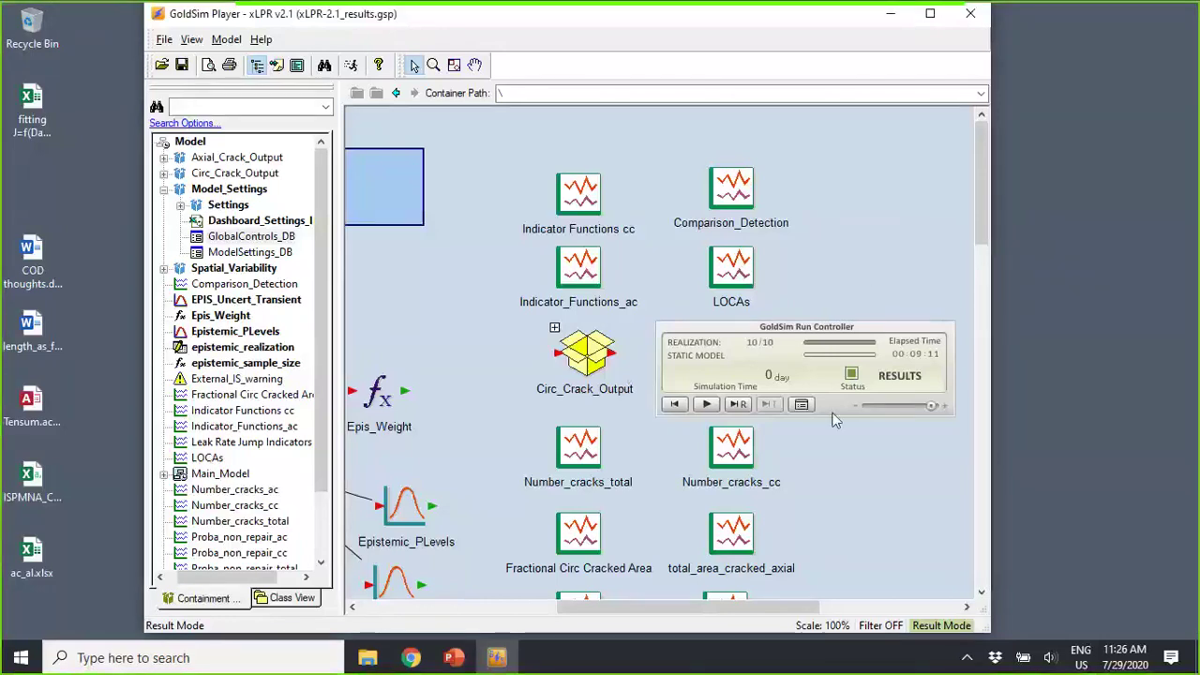
click(803, 404)
mouse_move(855, 444)
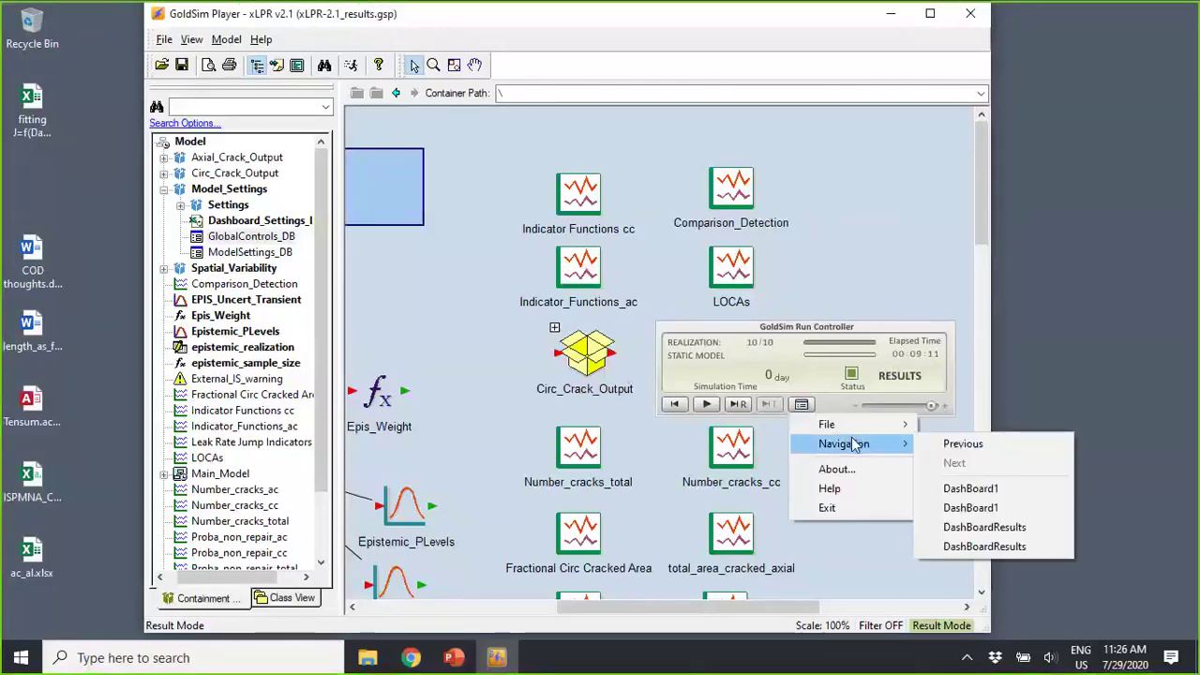
mouse_move(830, 425)
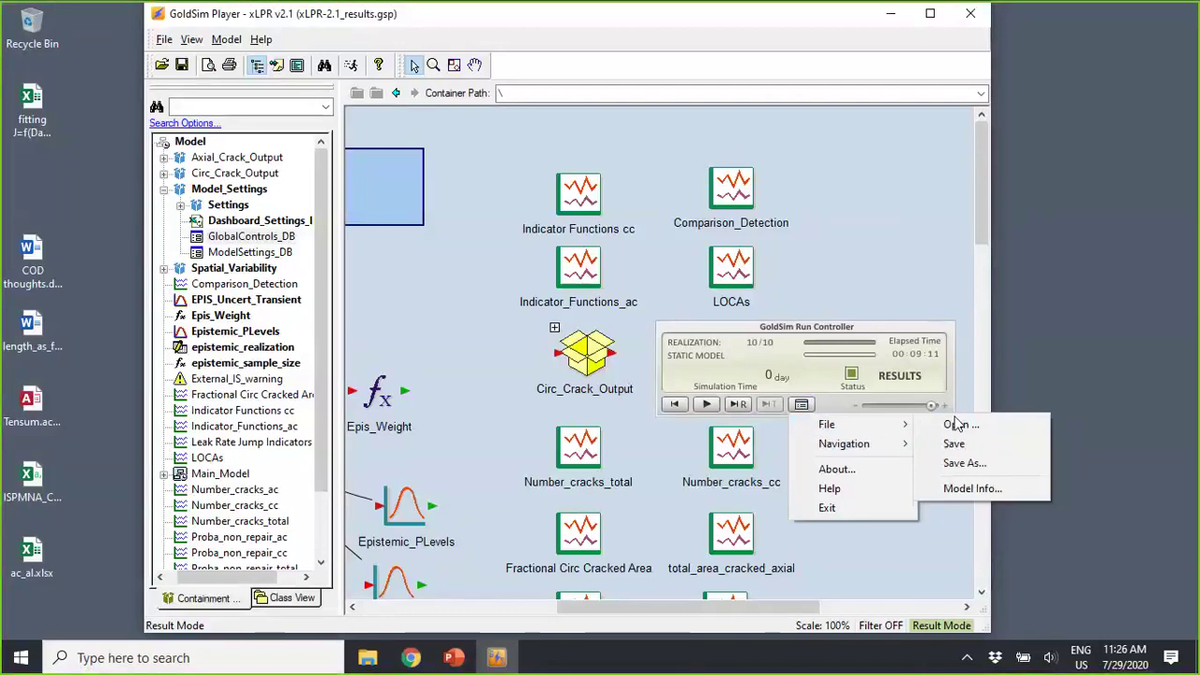
click(963, 423)
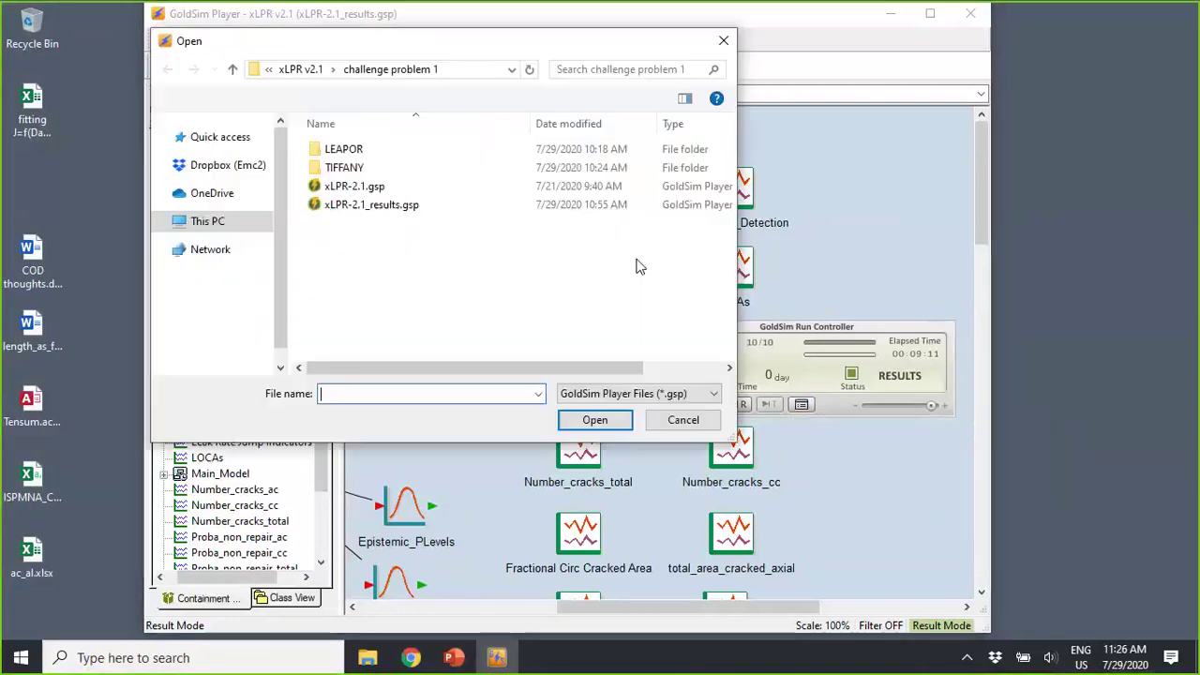
click(354, 186)
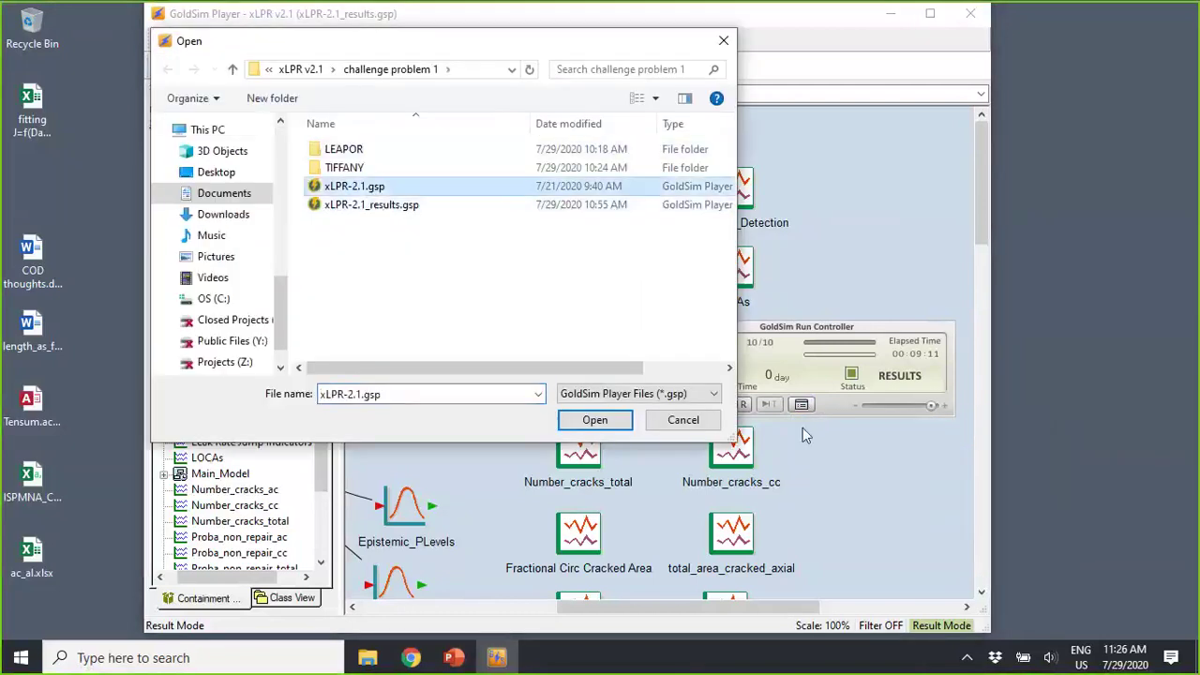
click(596, 419)
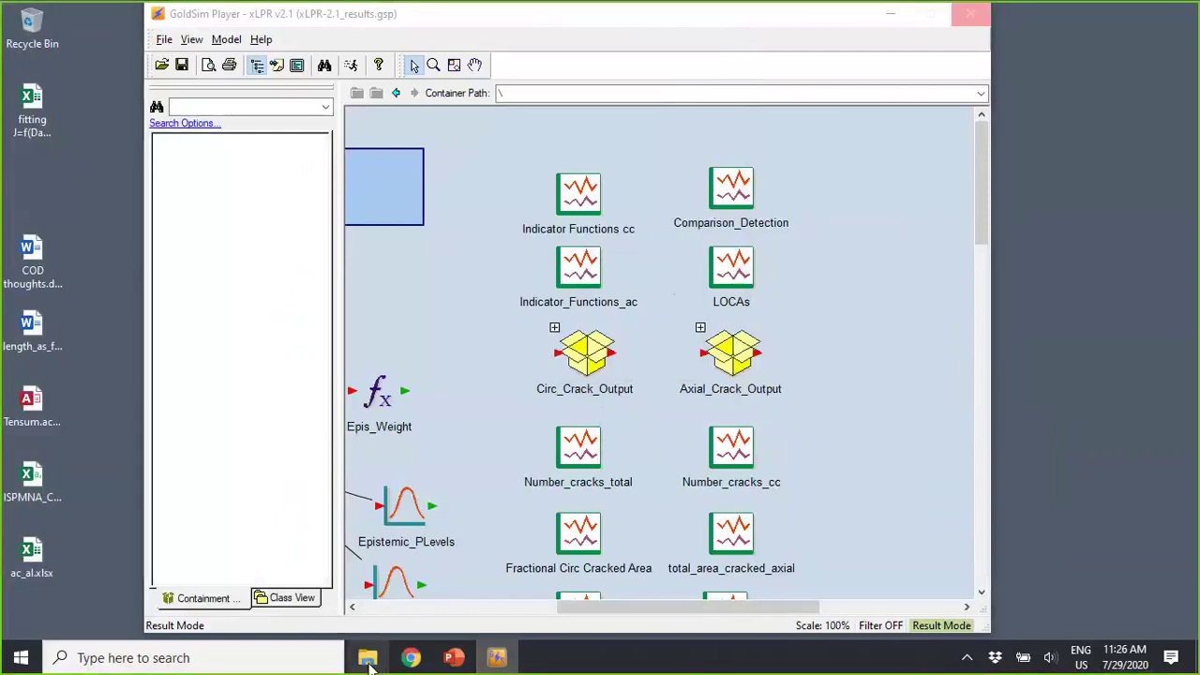
key(super+e)
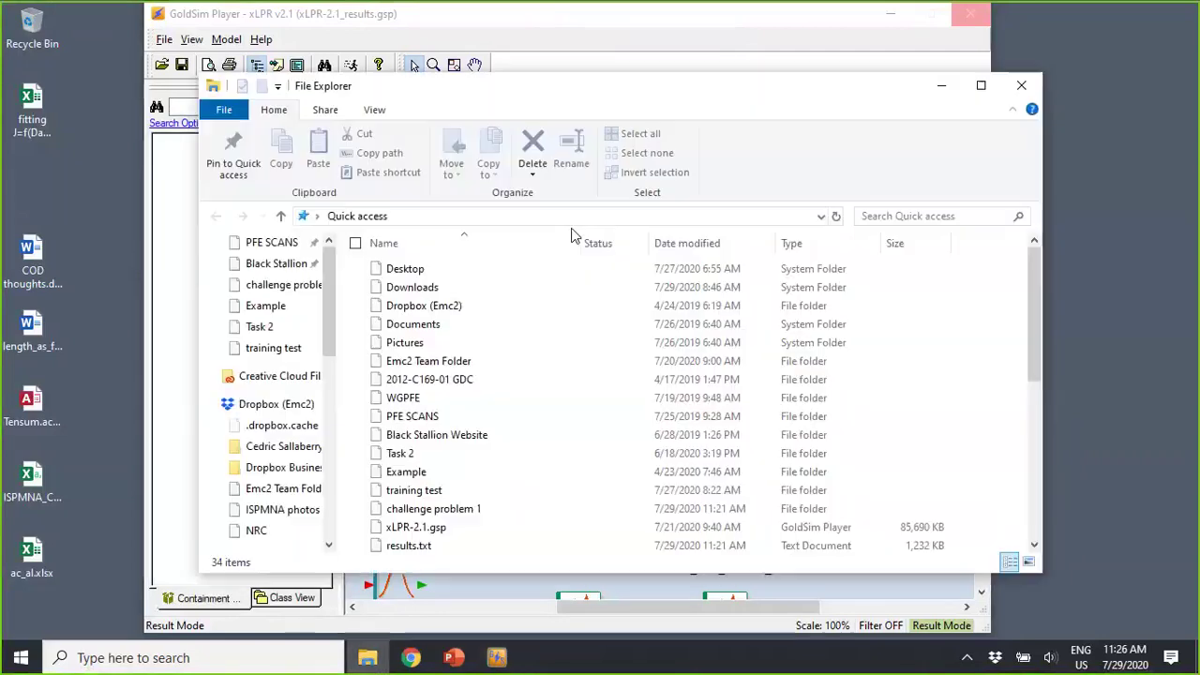
key(super+e)
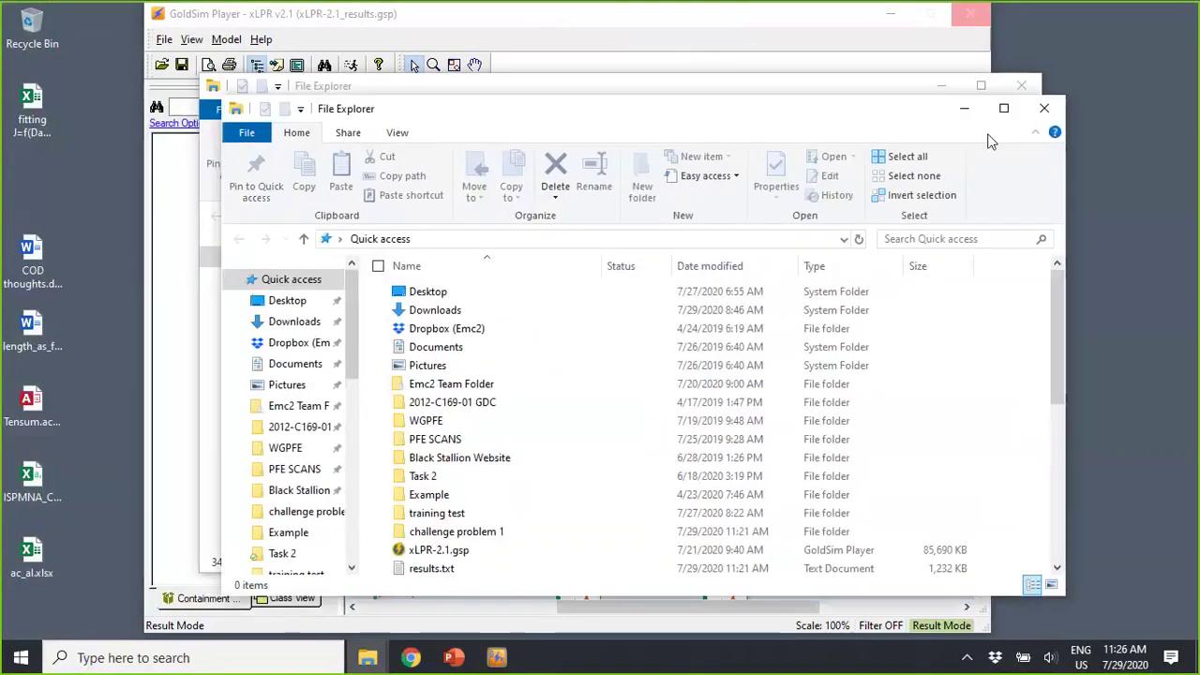
click(1045, 109)
click(1022, 85)
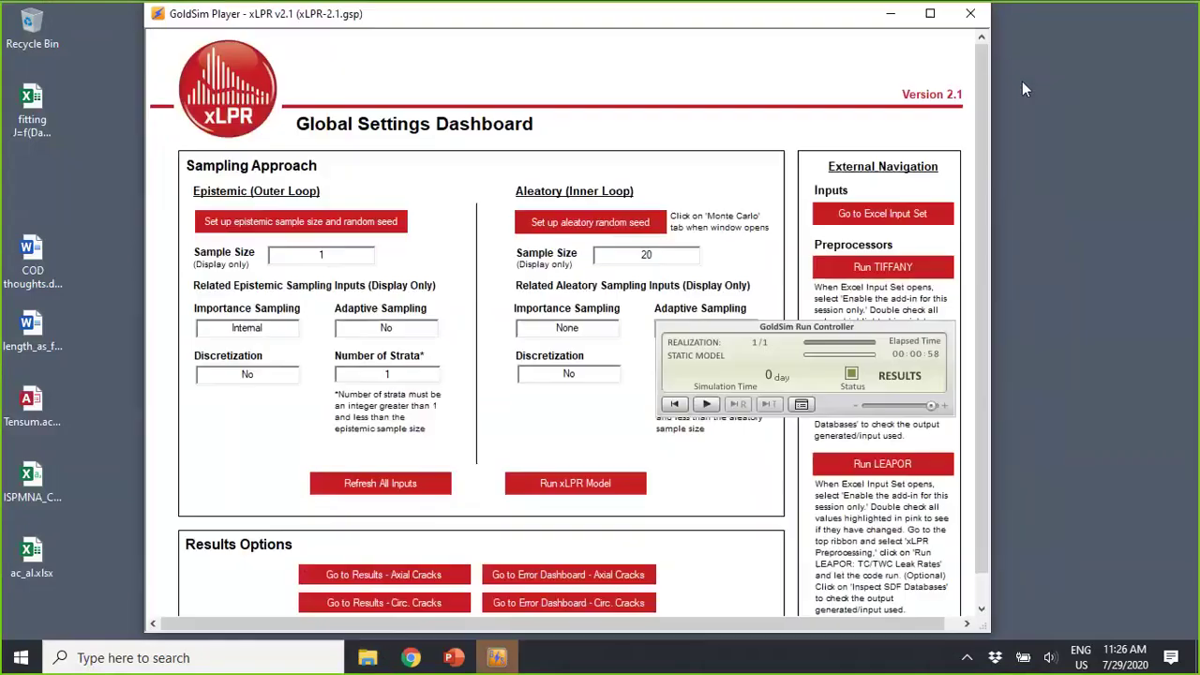
key(super+e)
click(1063, 131)
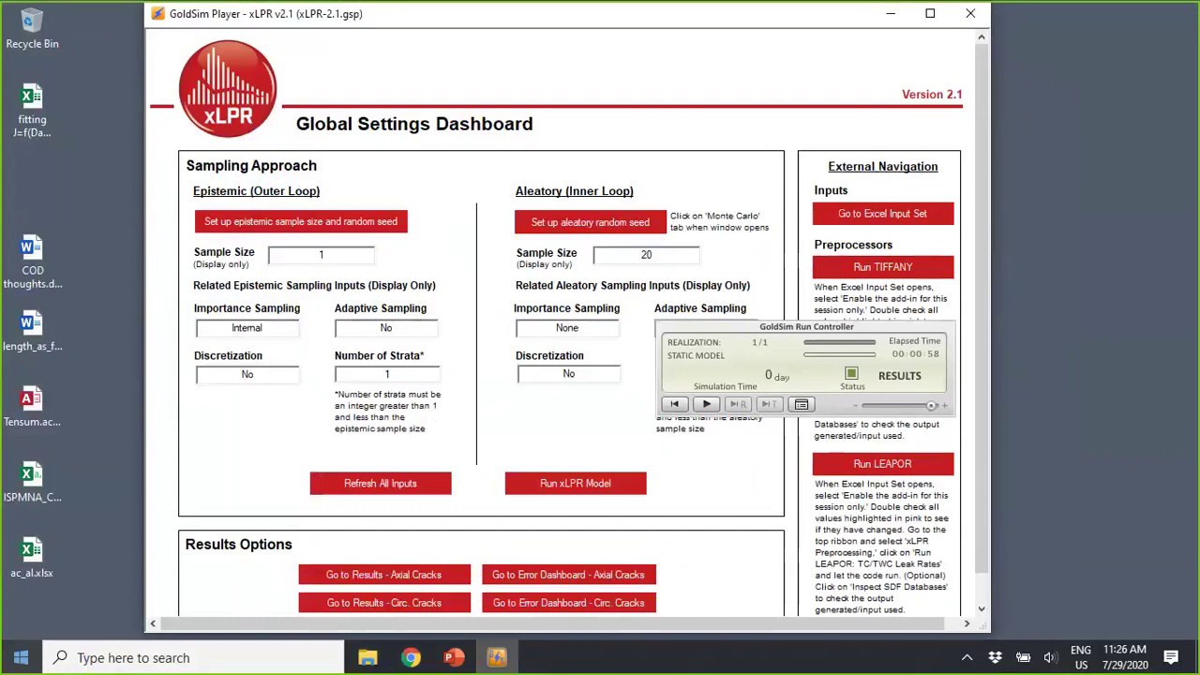
- Browse in File Explorer to Documents, xLPR, xLPR v2.1, challenge problem 1 and open xLPR-2.1 Input Set.xlsx
click(19, 662)
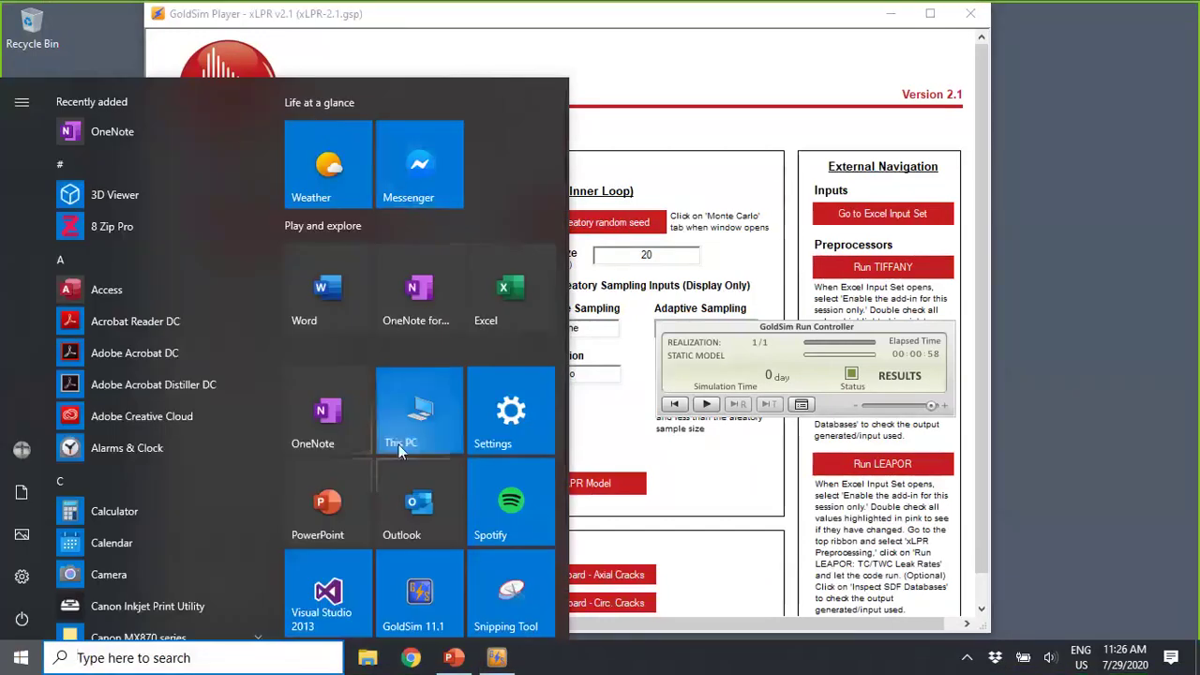
click(398, 448)
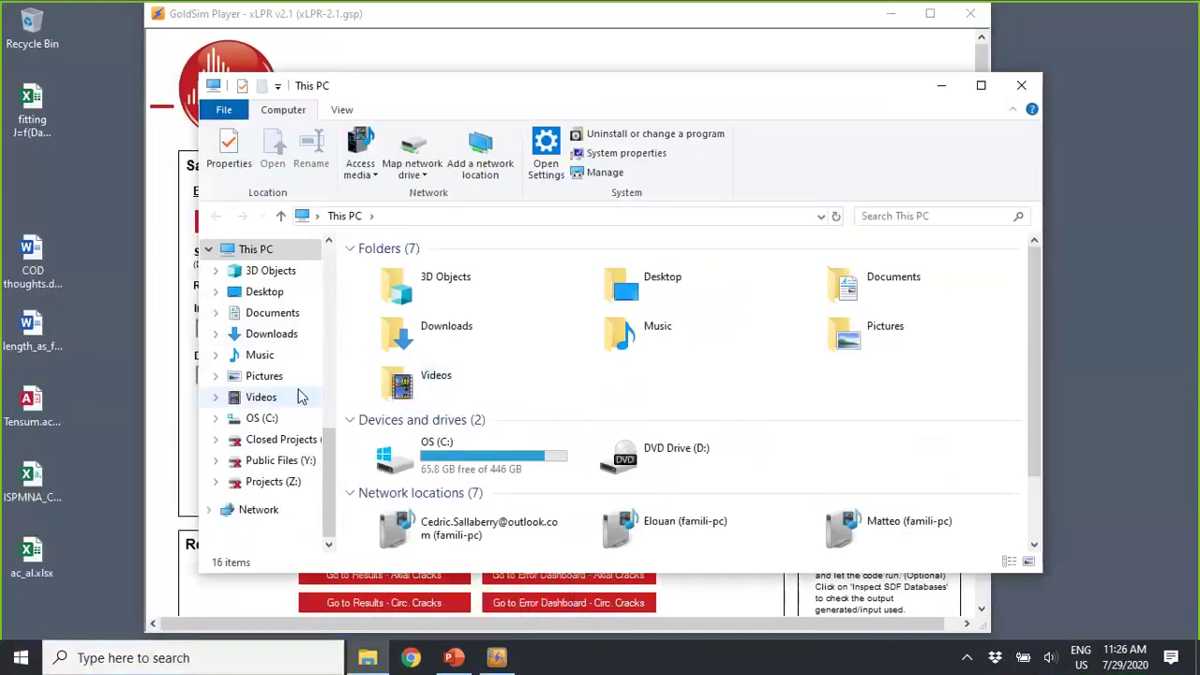
click(882, 291)
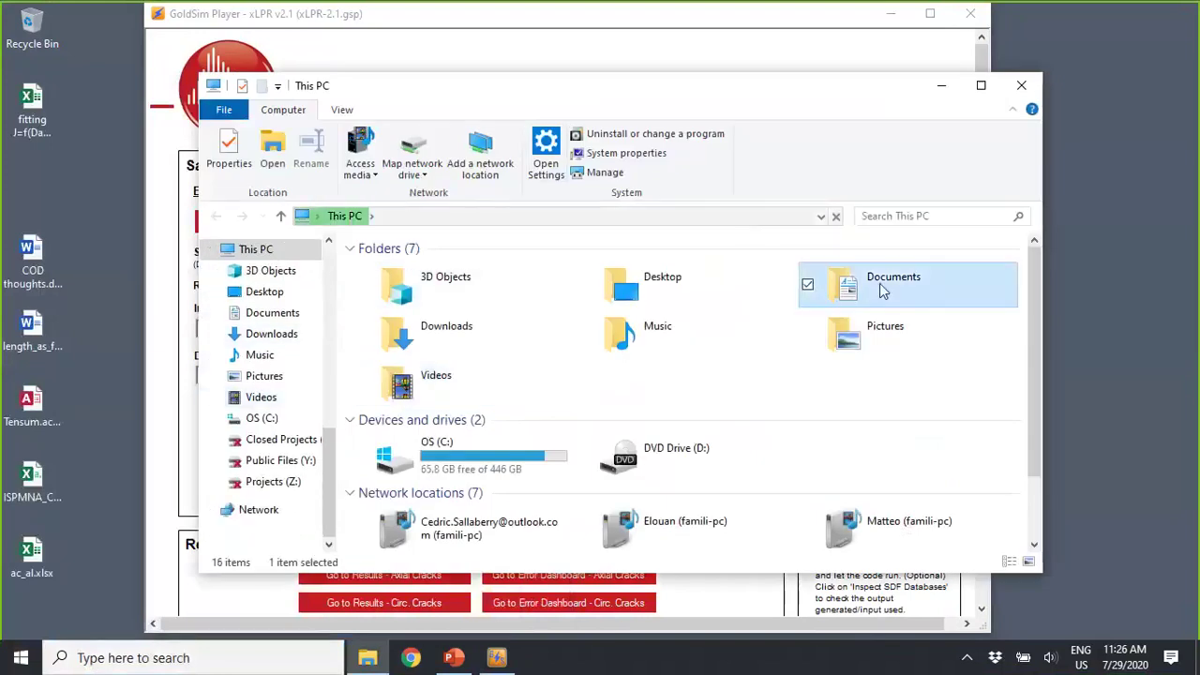
double_click(881, 291)
scroll(405, 365, down, 15)
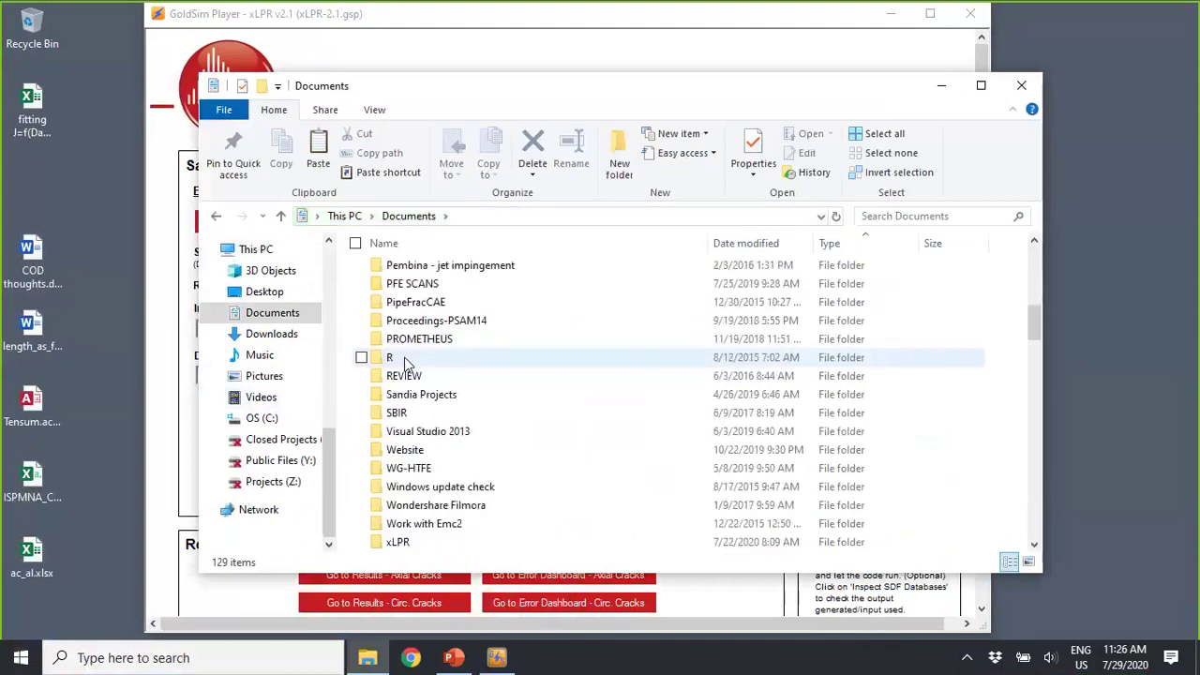
double_click(402, 375)
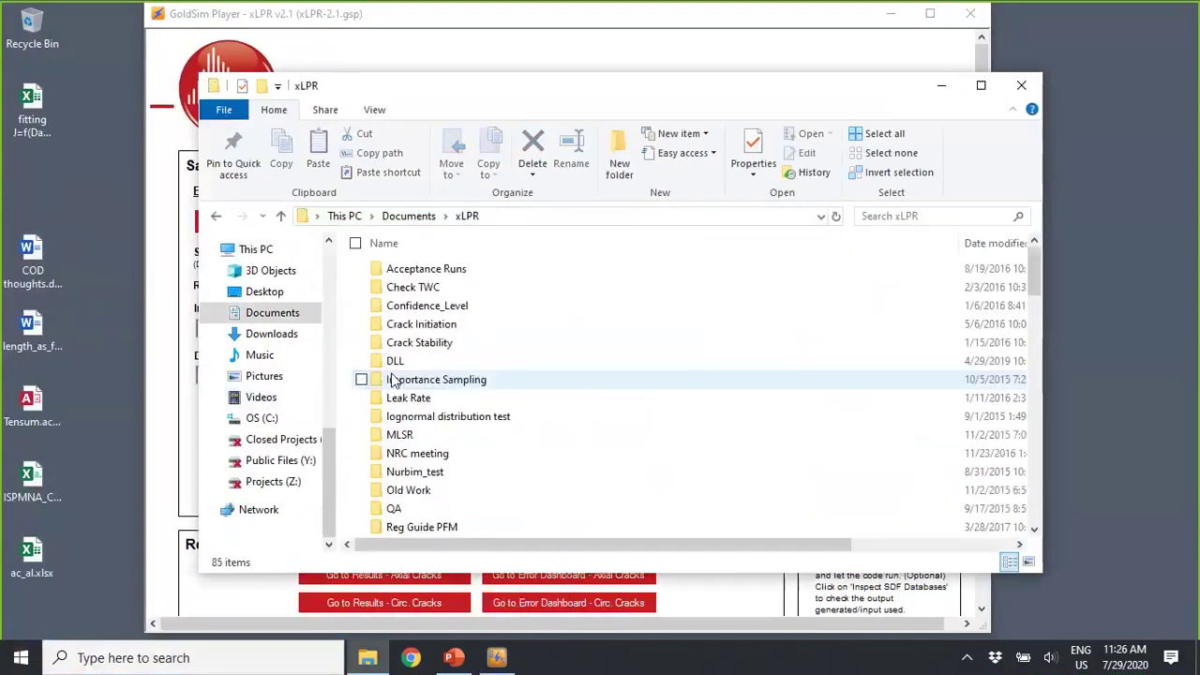
scroll(473, 381, down, 5)
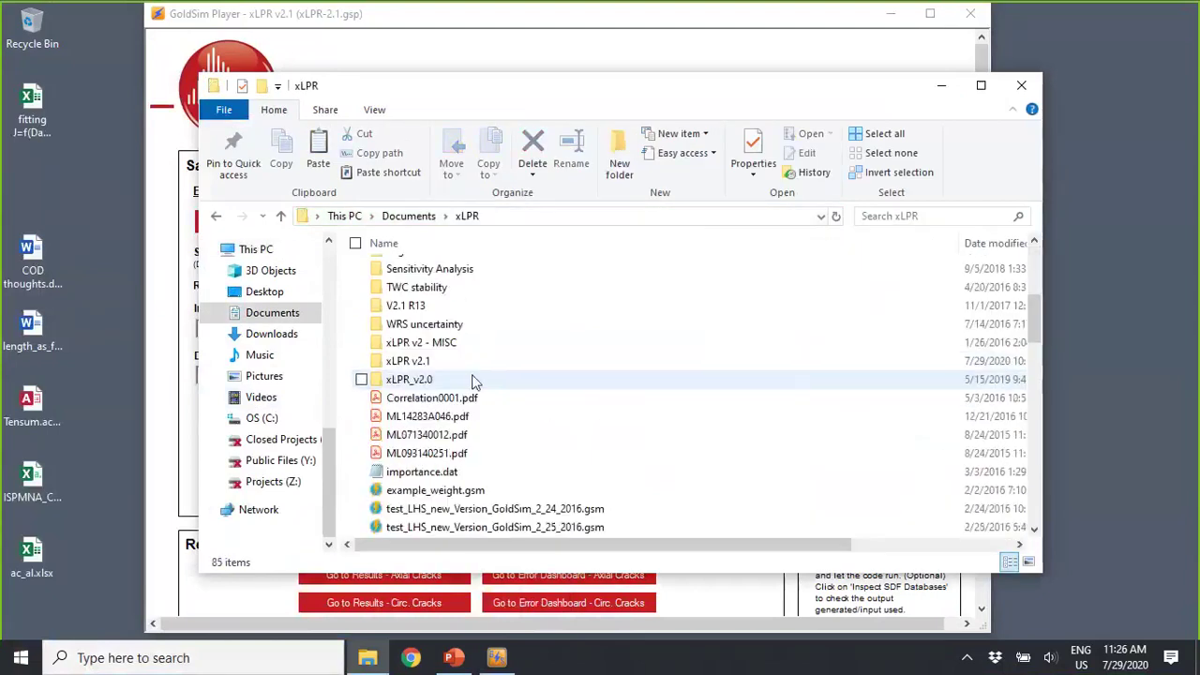
double_click(401, 363)
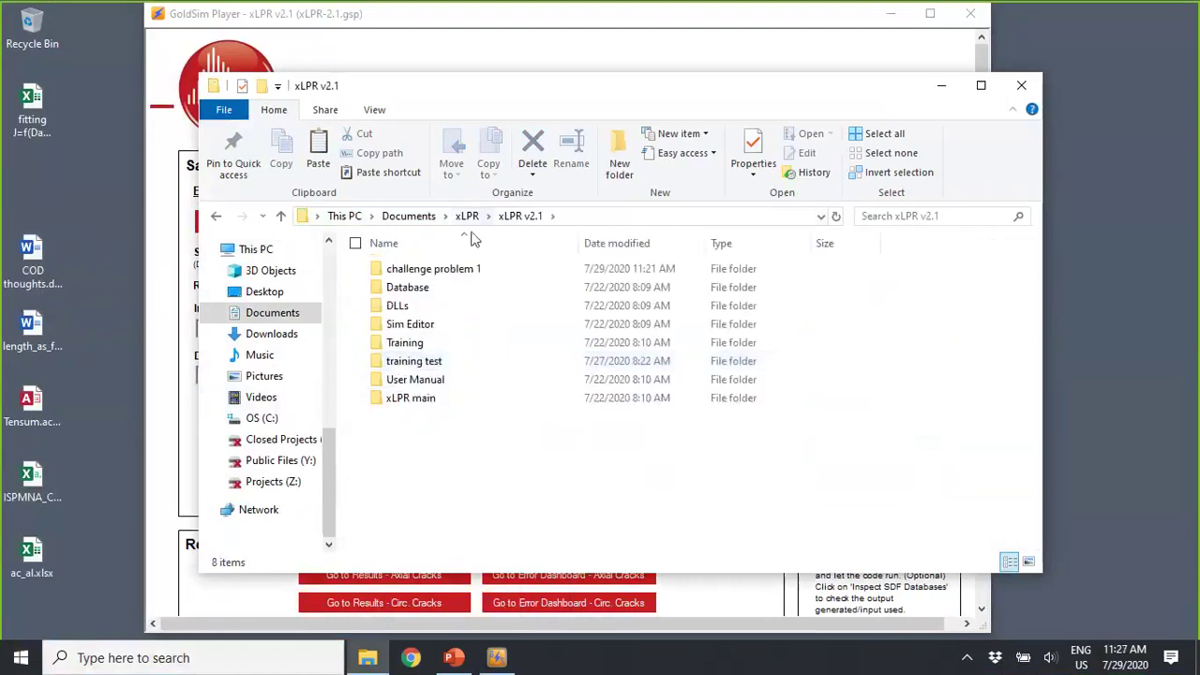
double_click(432, 266)
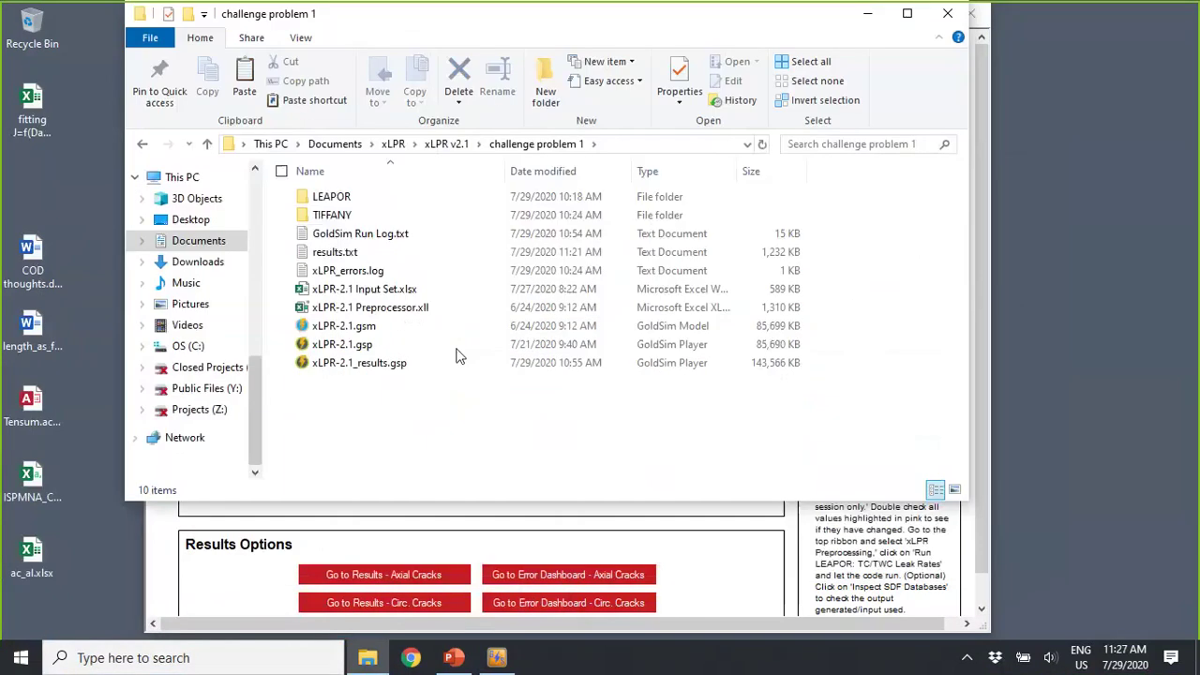
click(365, 293)
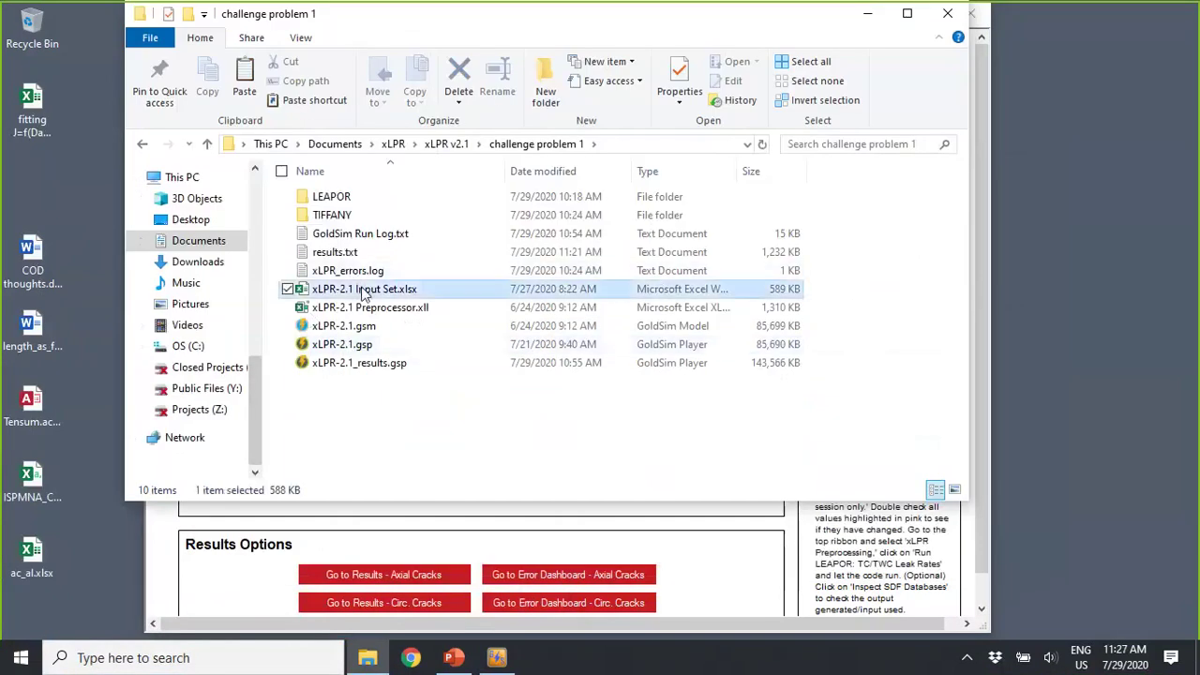
- Reset the model in GoldSim Player, deleting all its simulation results, and switch to the xLPR-2.1 Input Set workbook in Excel
click(735, 570)
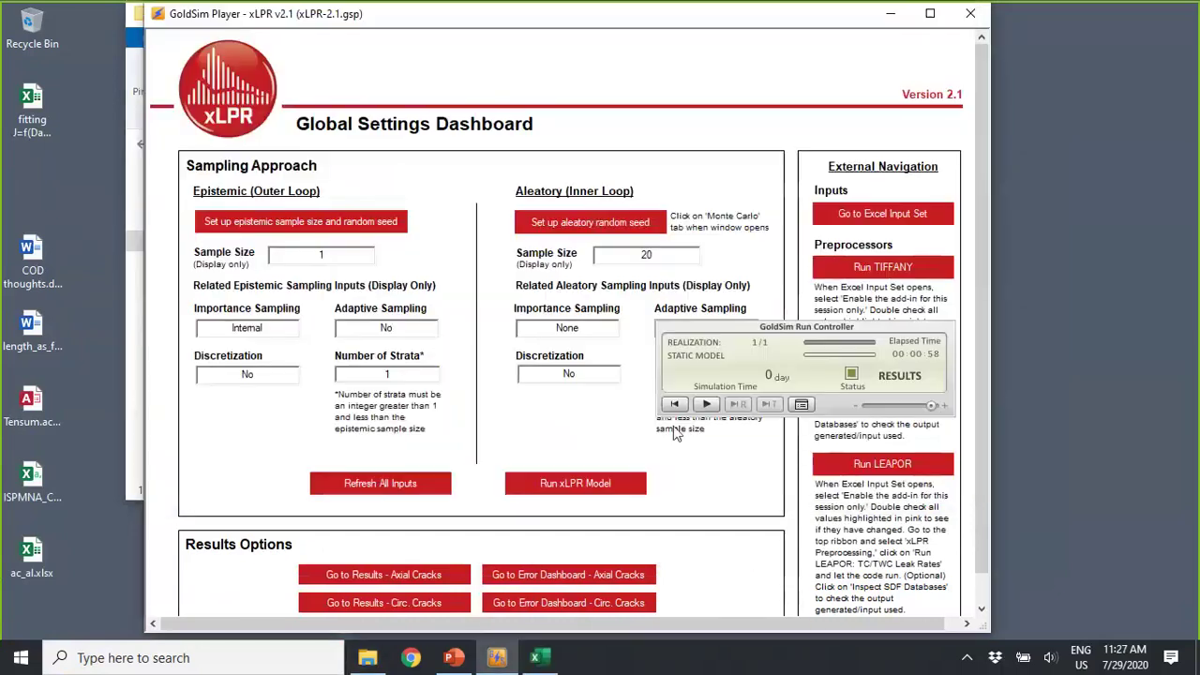
click(674, 404)
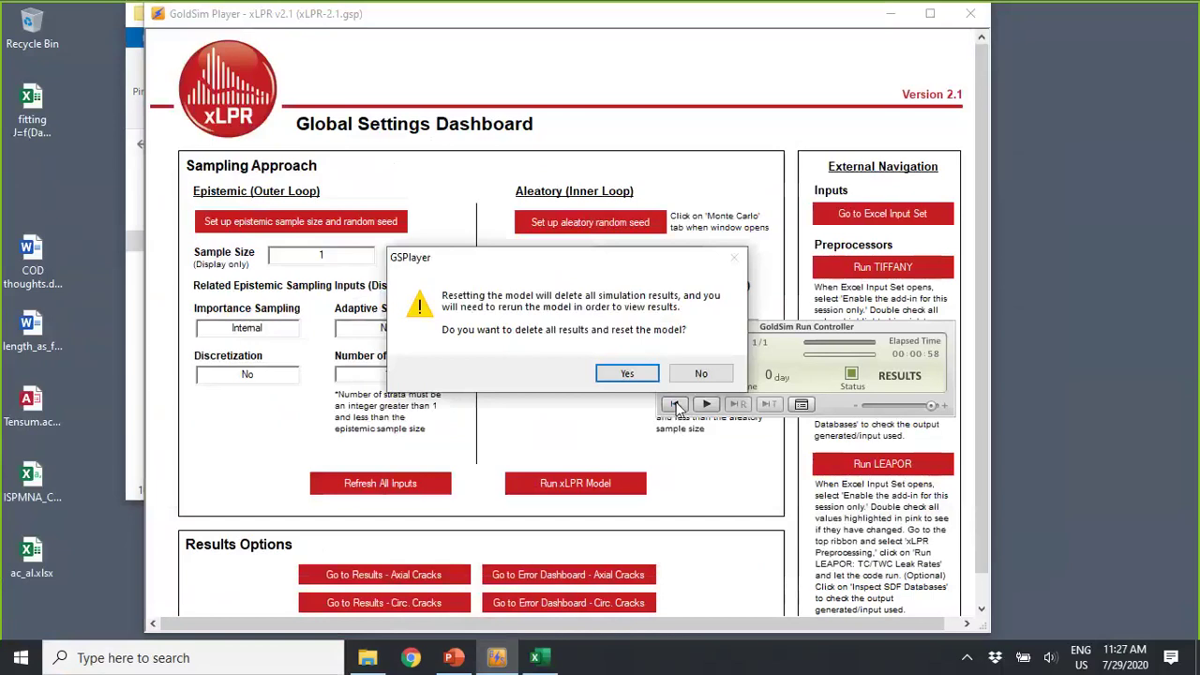
click(624, 384)
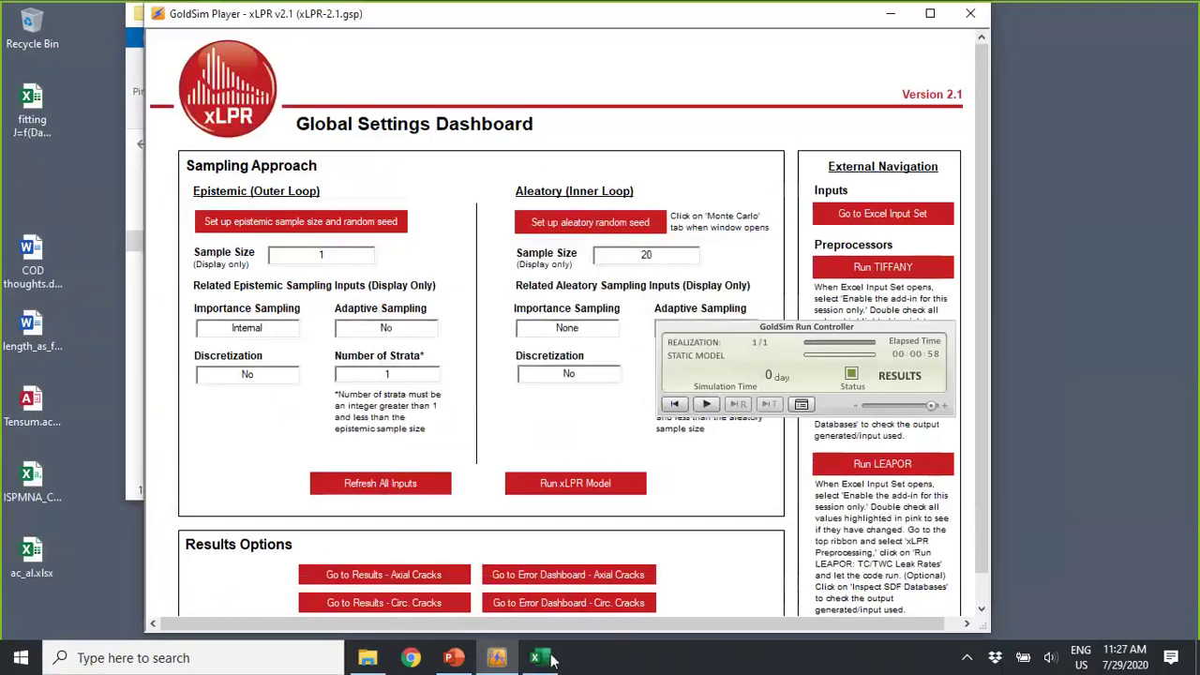
mouse_move(539, 659)
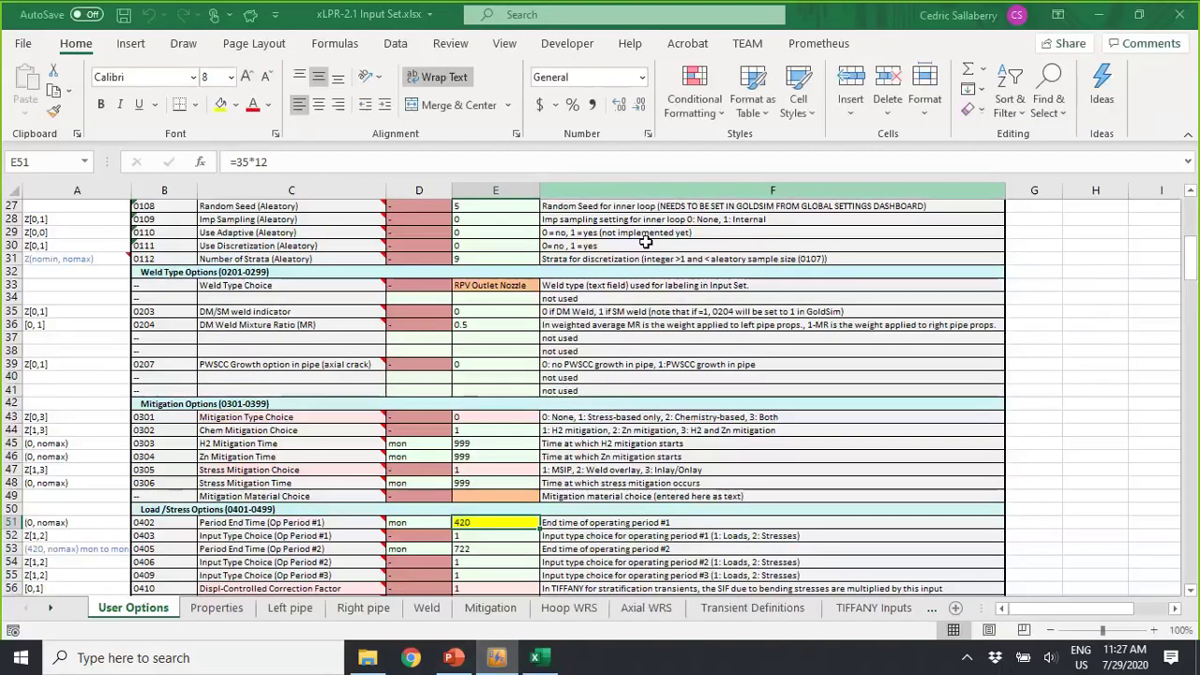
- On the Weld sheet, set Power Law Constant, Alpha (2588) to -3, check its allowed range, and save the workbook
click(427, 609)
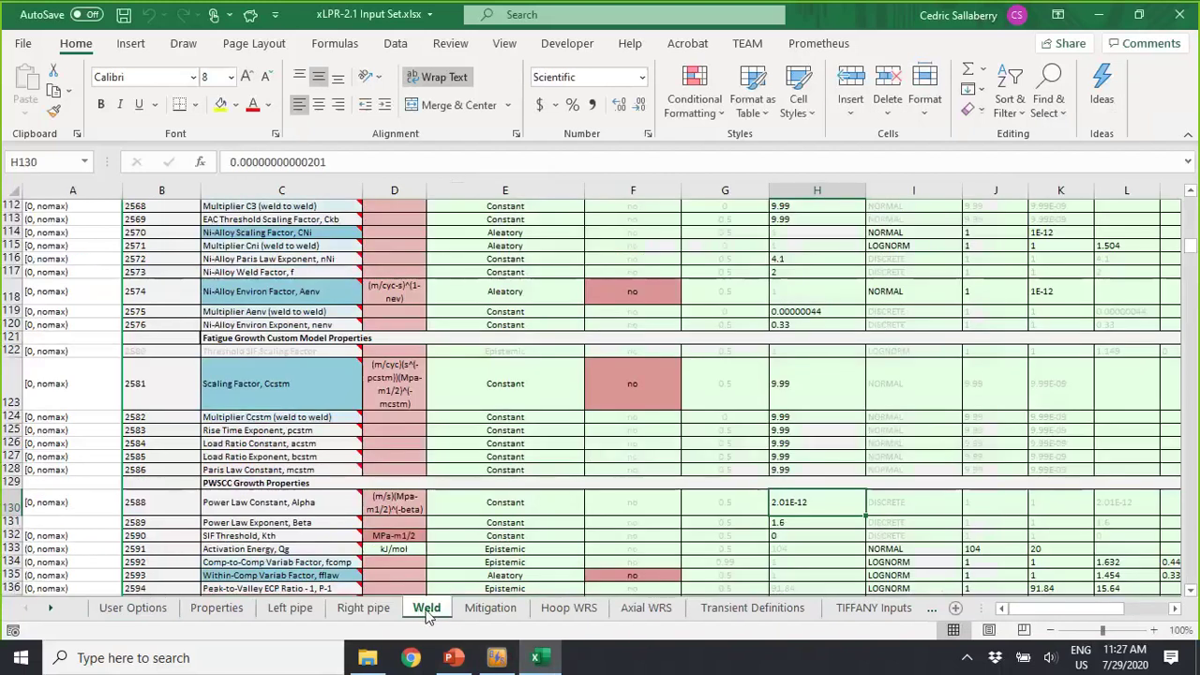
mouse_move(296, 506)
text(-3)
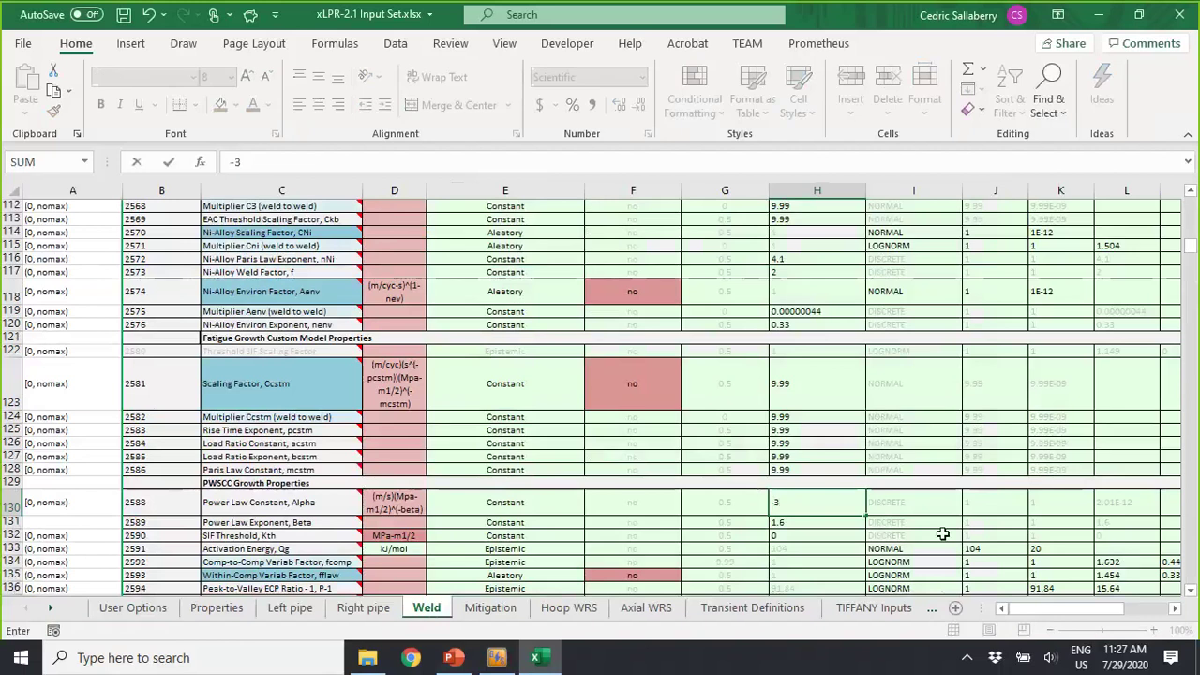
key(Return)
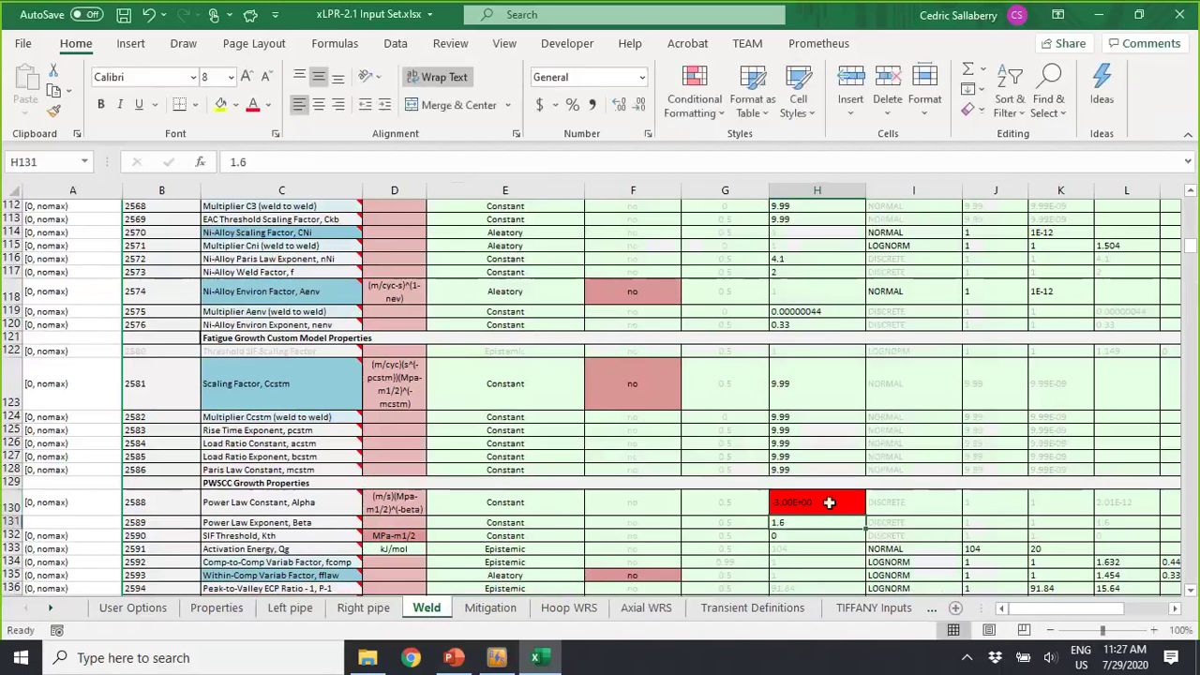
click(829, 502)
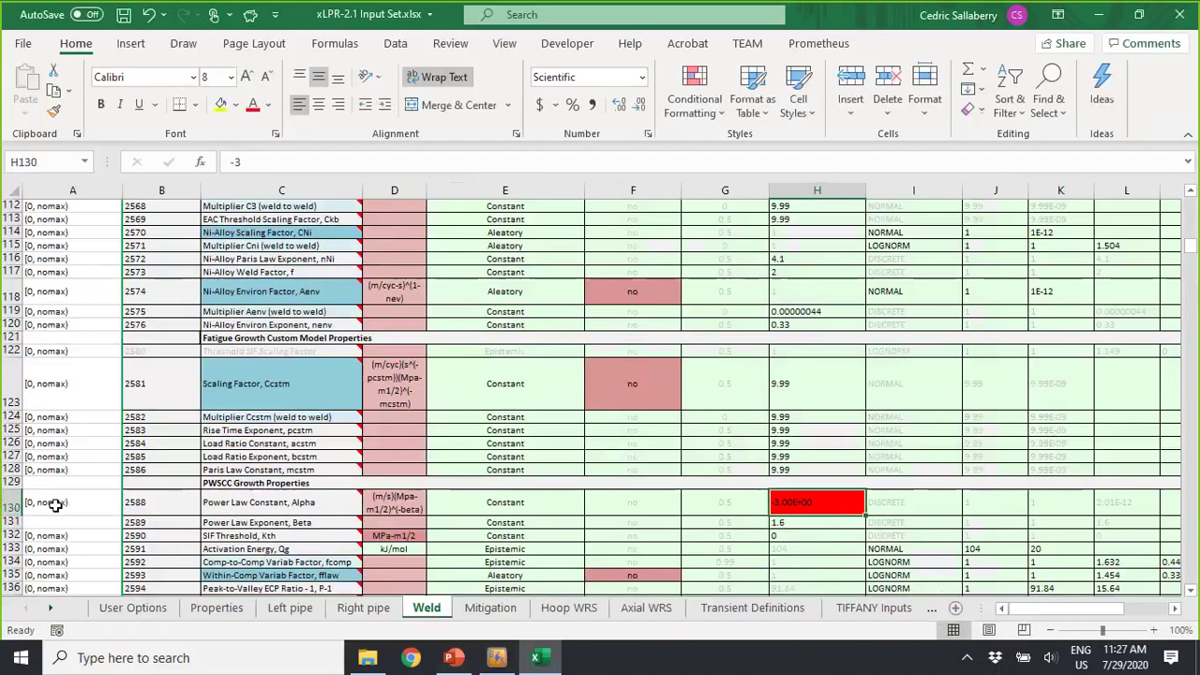
click(54, 504)
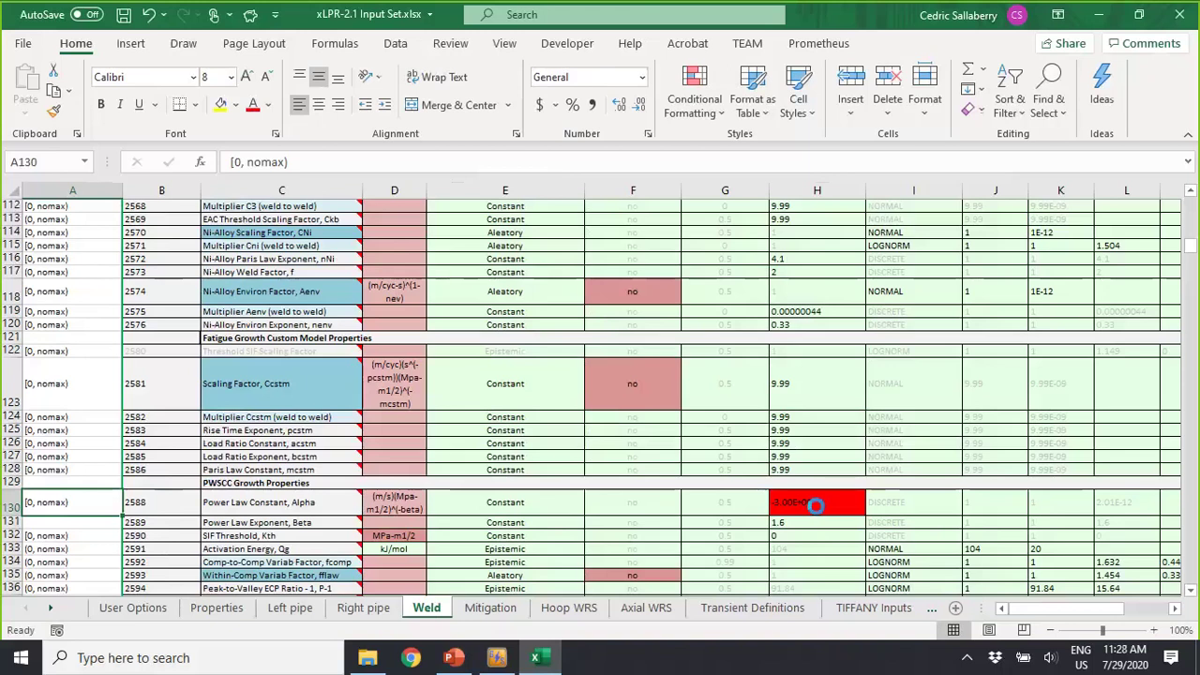
key(ctrl+s)
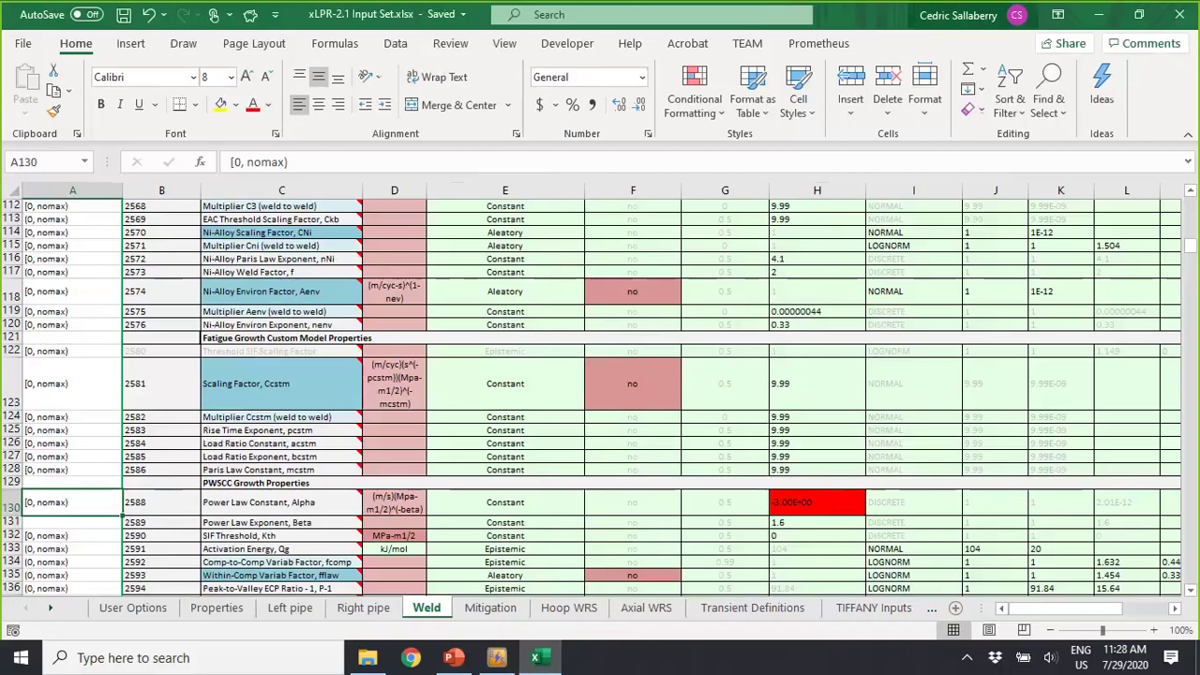
- Run the xLPR-2.1 model in GoldSim Player, check its realization progress and the Alpha input, and try to stop the run
click(1101, 18)
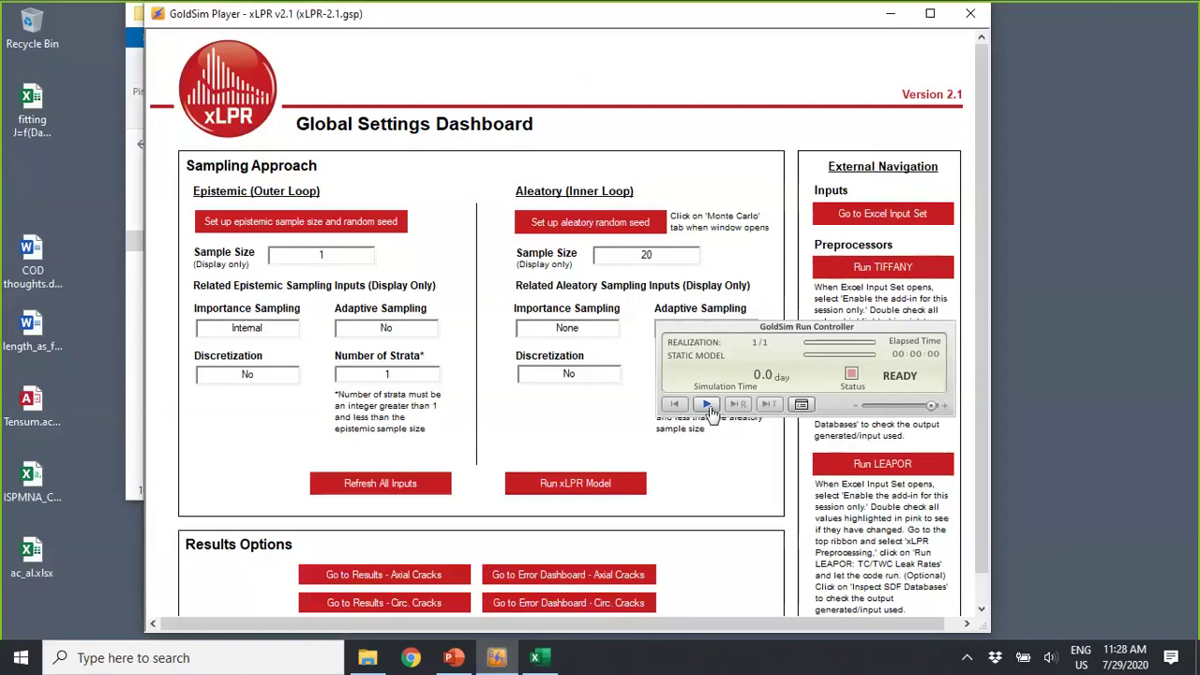
click(708, 406)
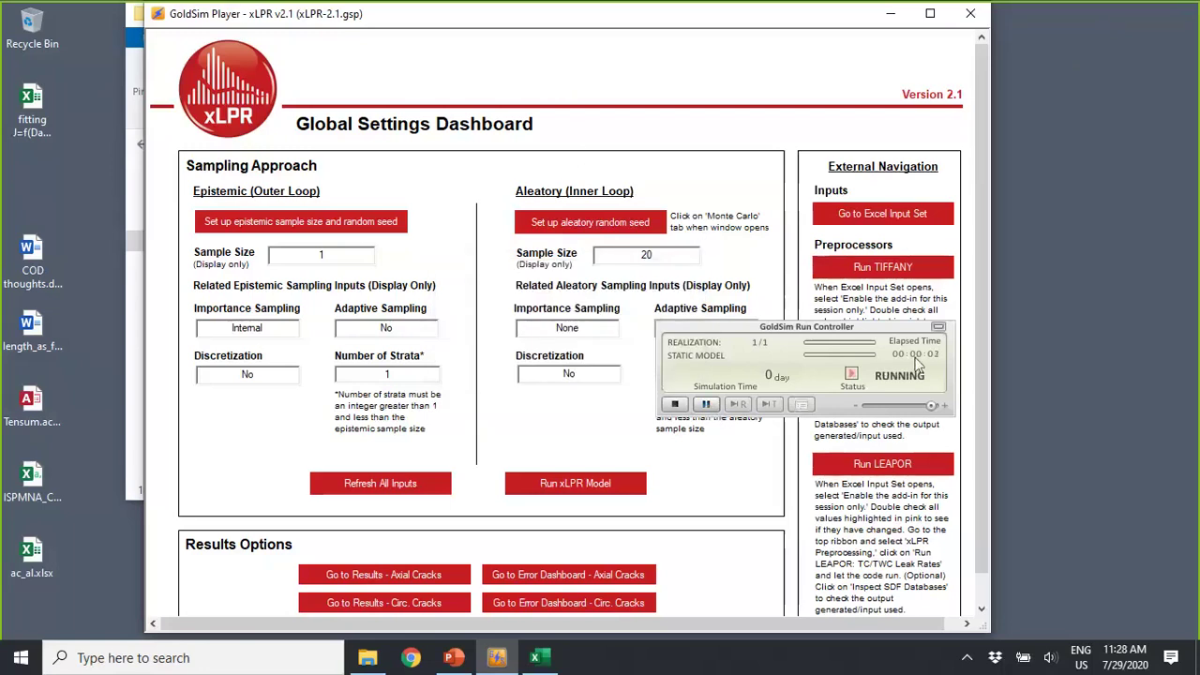
mouse_move(931, 363)
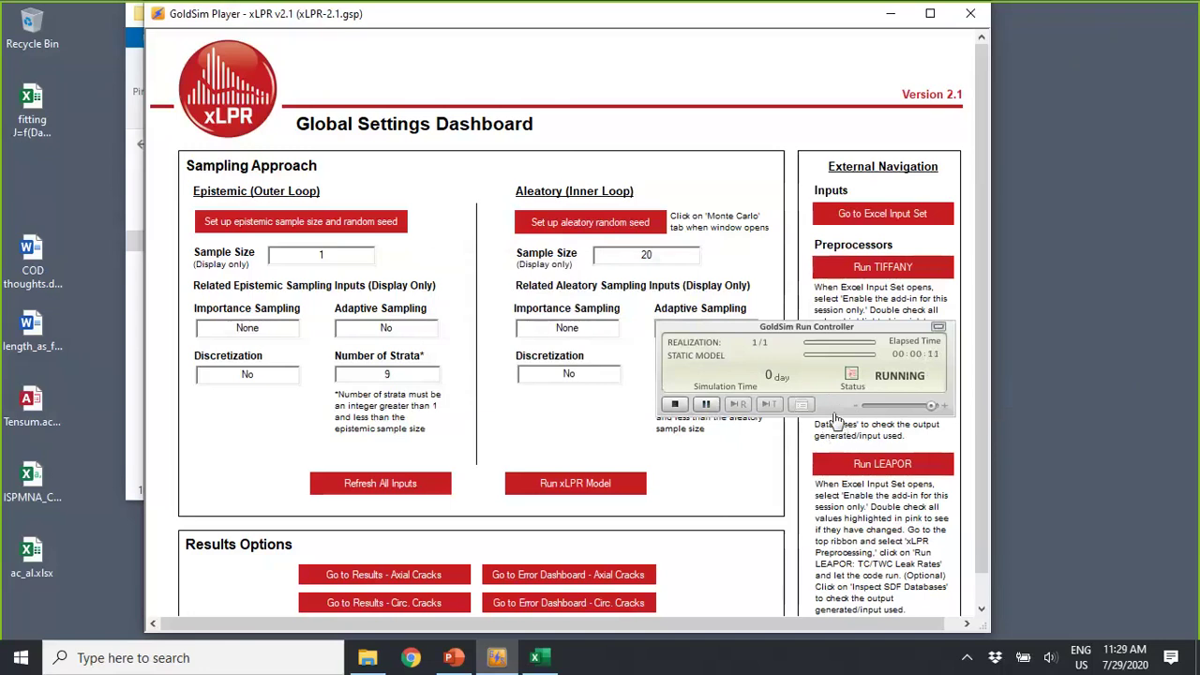
mouse_move(835, 410)
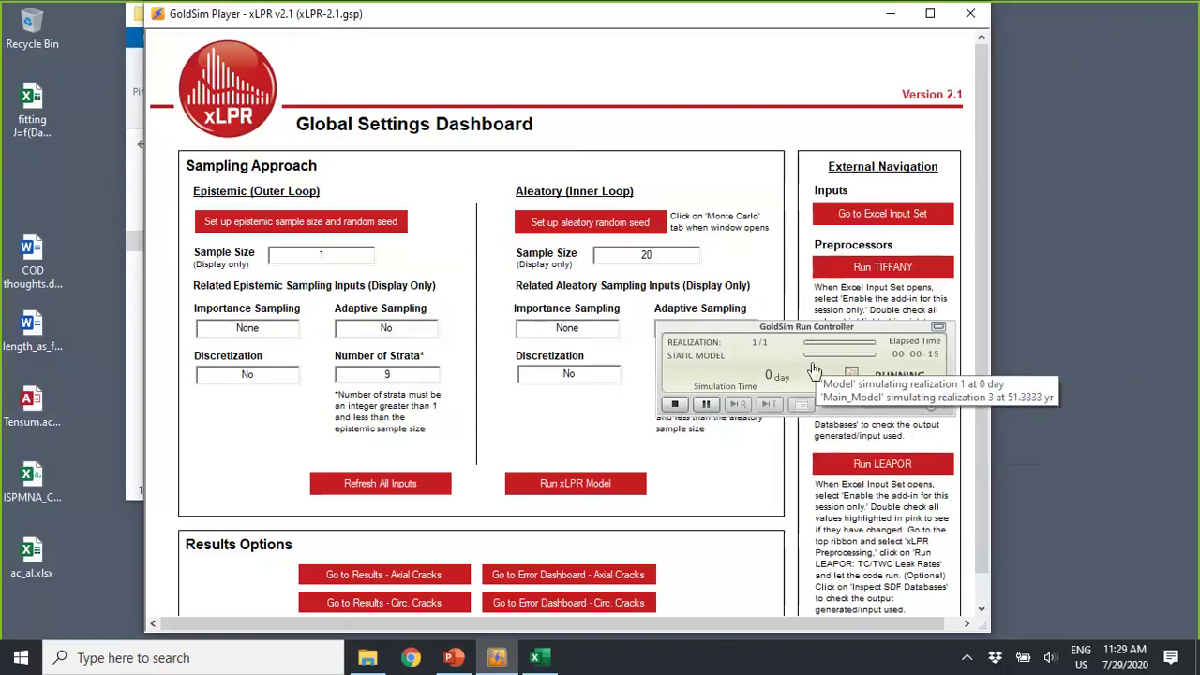
click(538, 662)
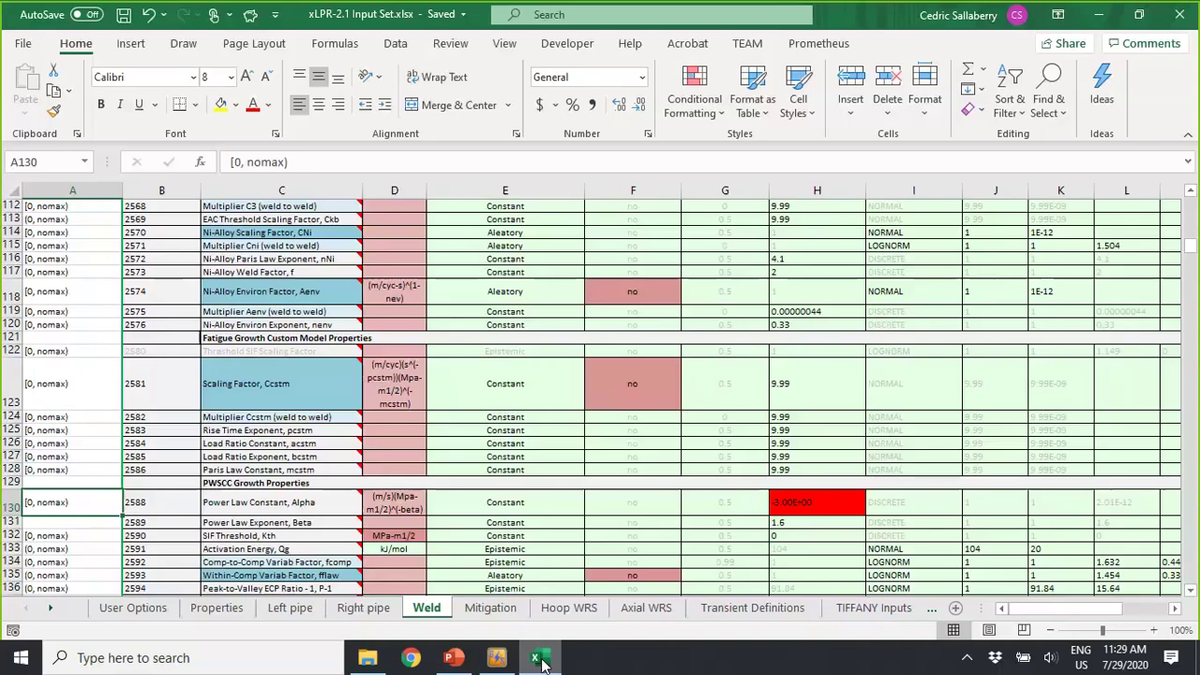
click(1101, 15)
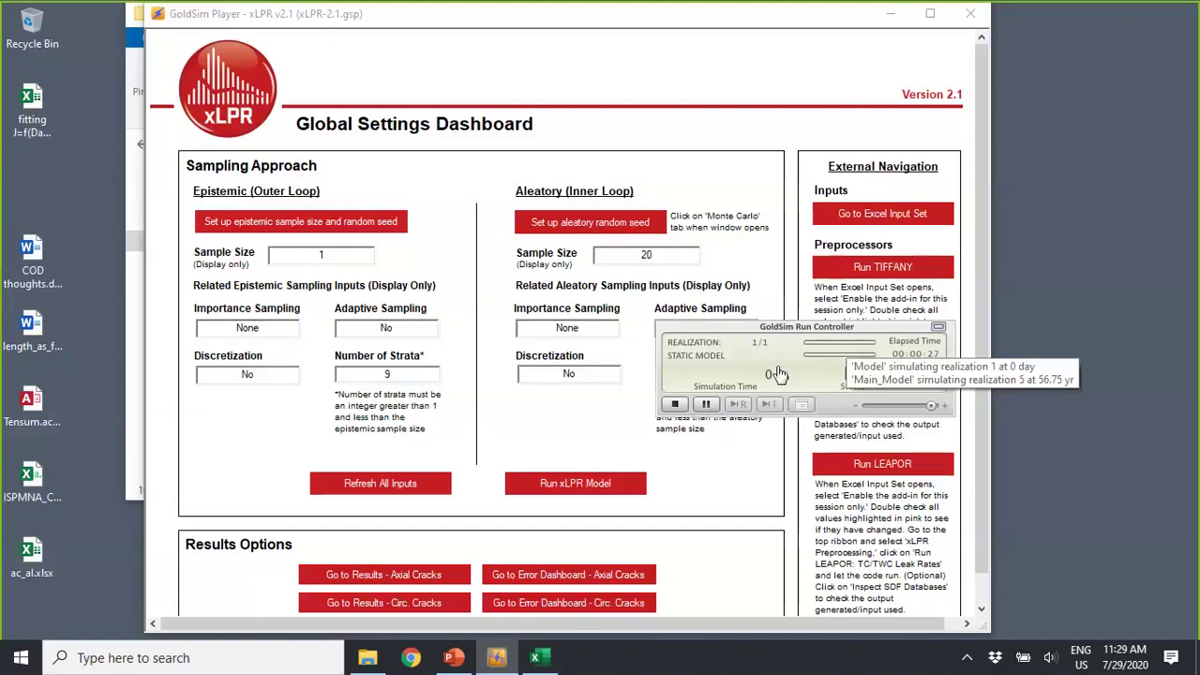
click(676, 405)
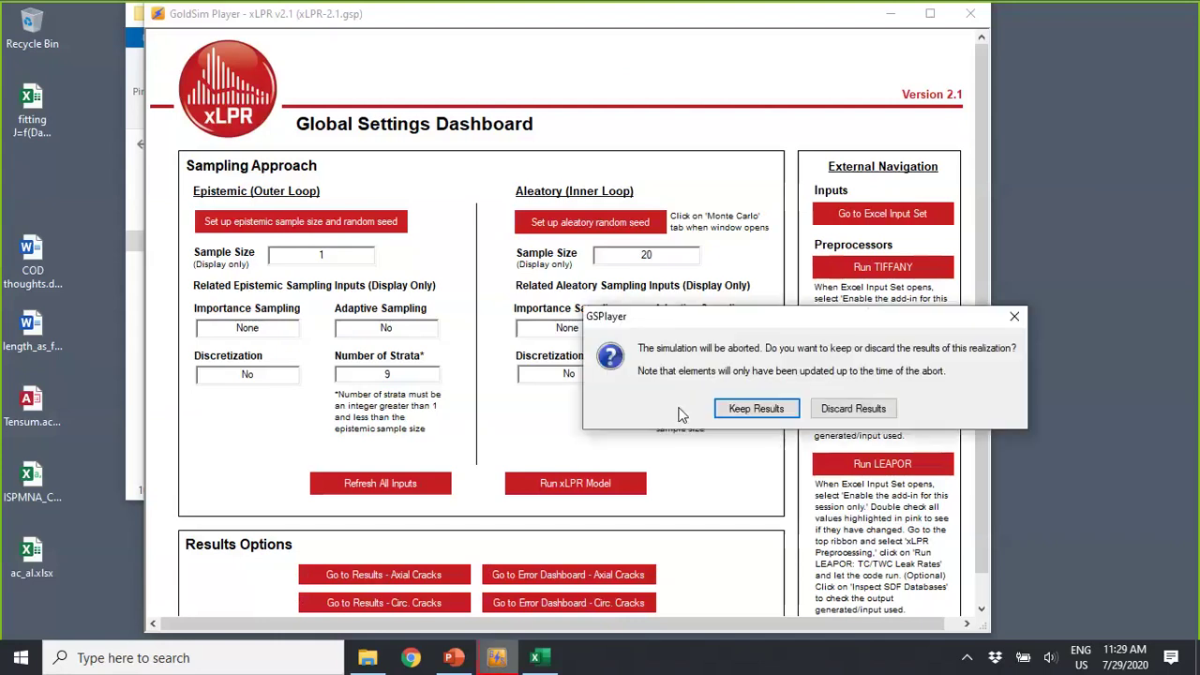
click(774, 409)
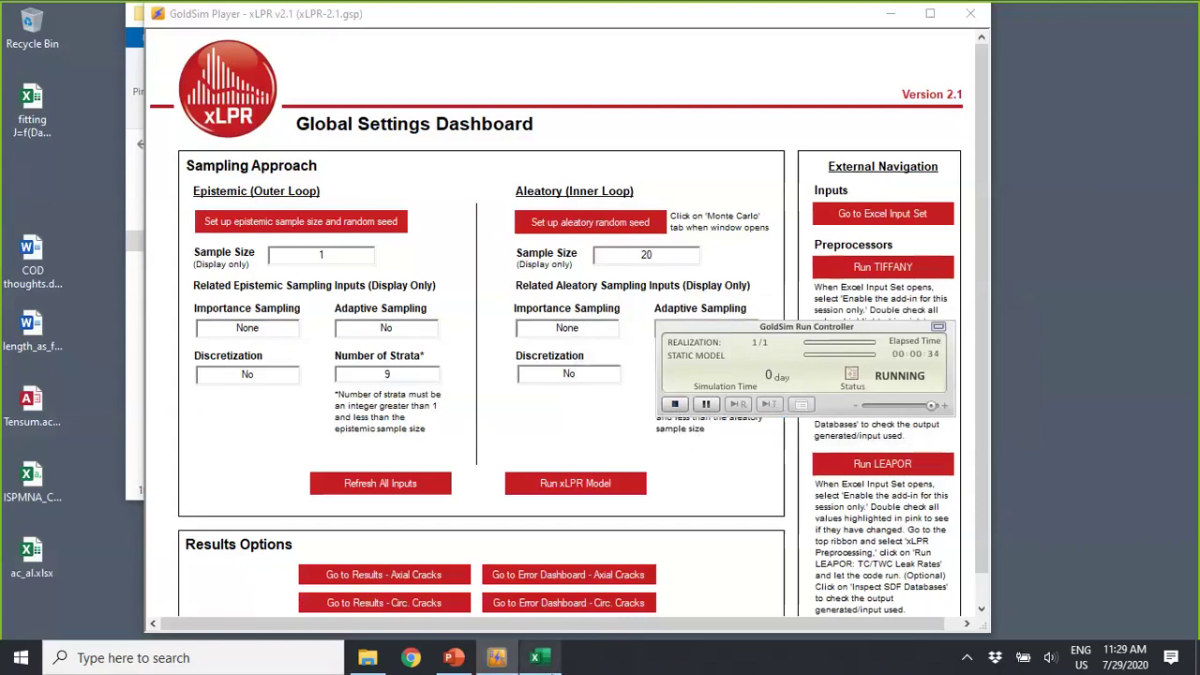
- Return to the Weld sheet of the Excel input set, save the workbook again, and go back to GoldSim Player
click(540, 658)
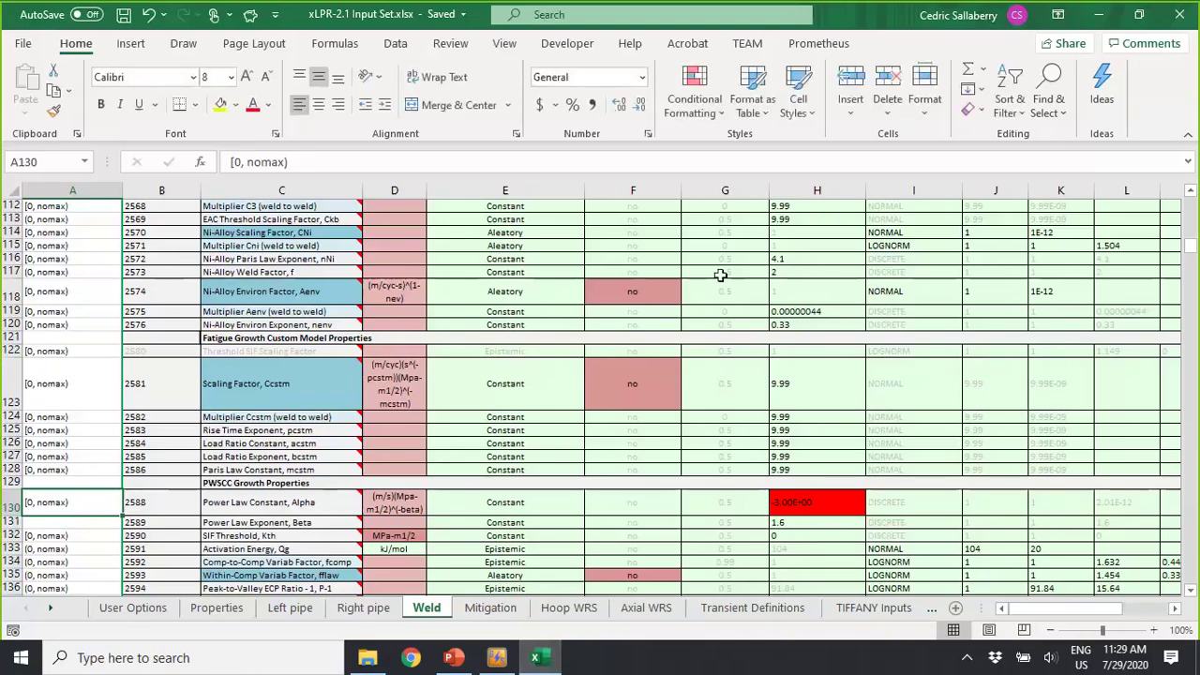
click(673, 521)
click(617, 498)
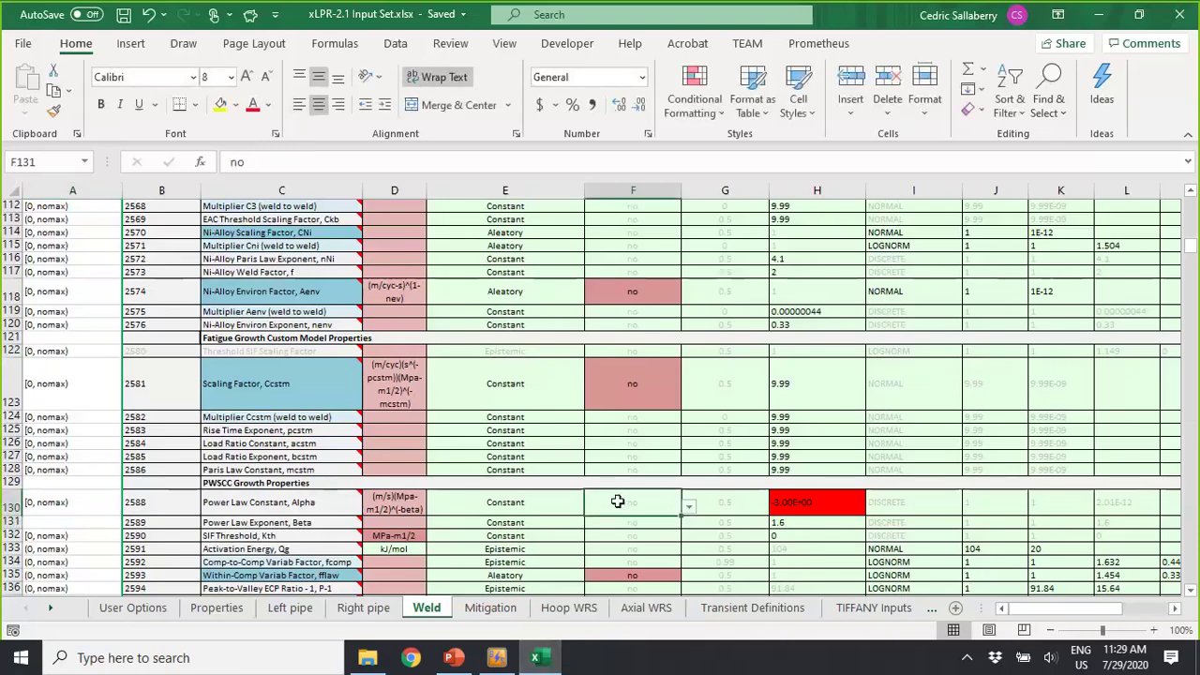
key(ctrl+s)
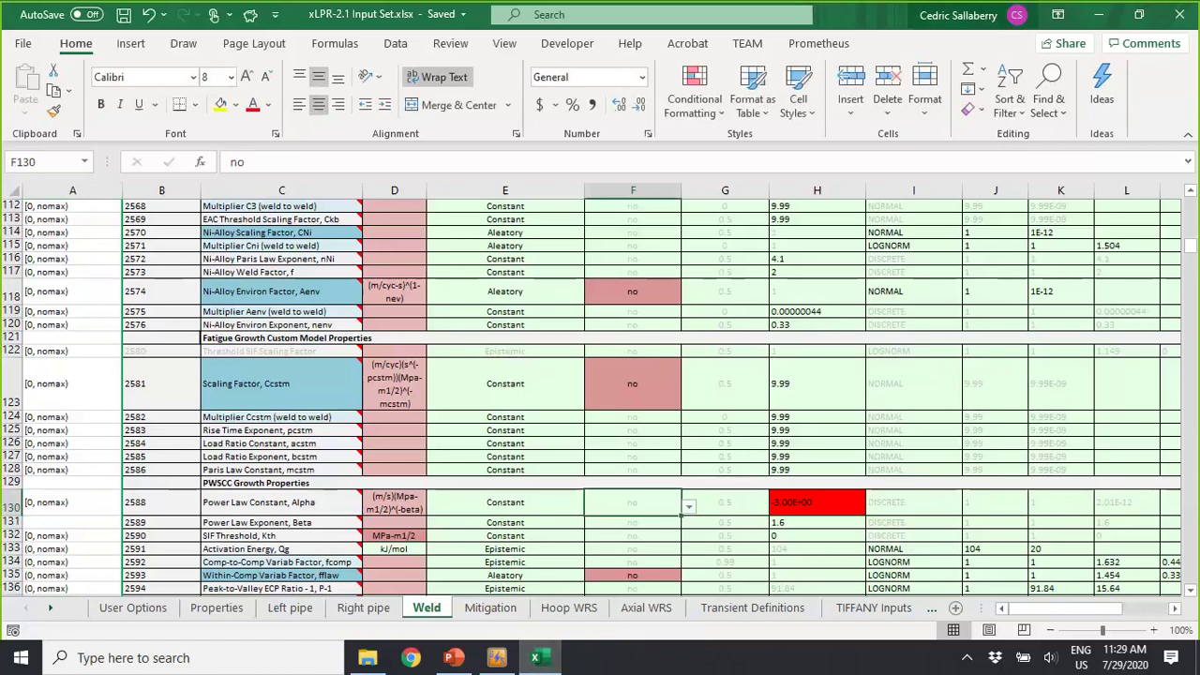
click(1103, 13)
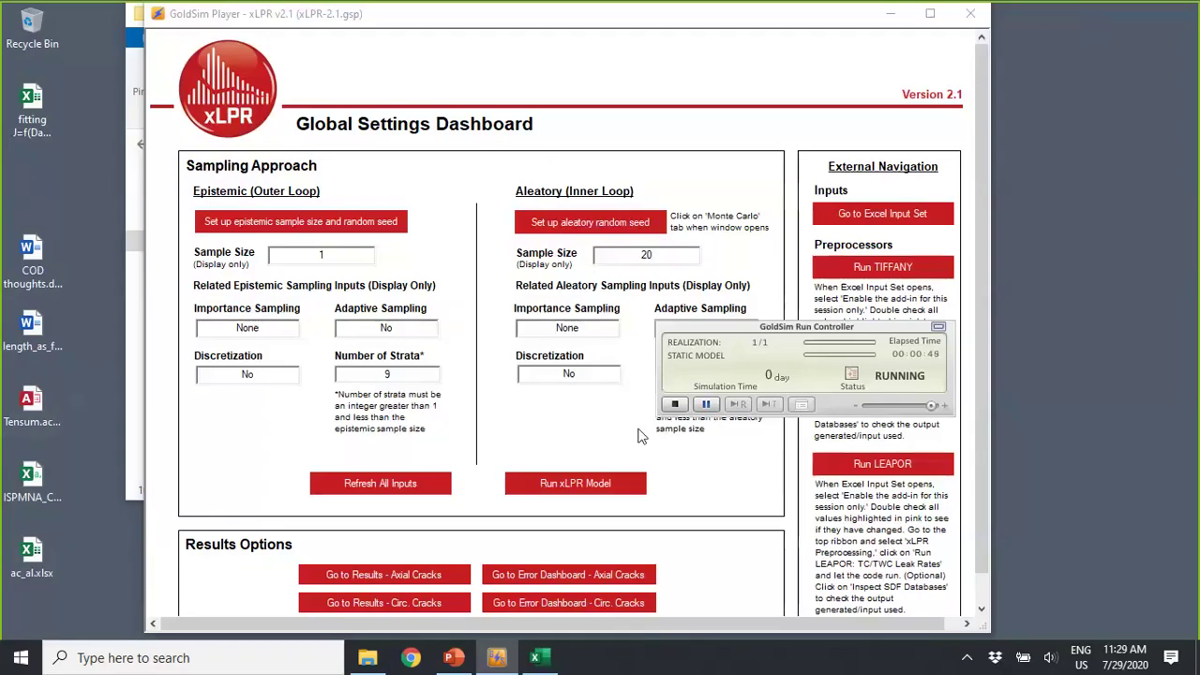
- Abort the running simulation, discarding its results, and view the GoldSim run log before closing it
click(677, 405)
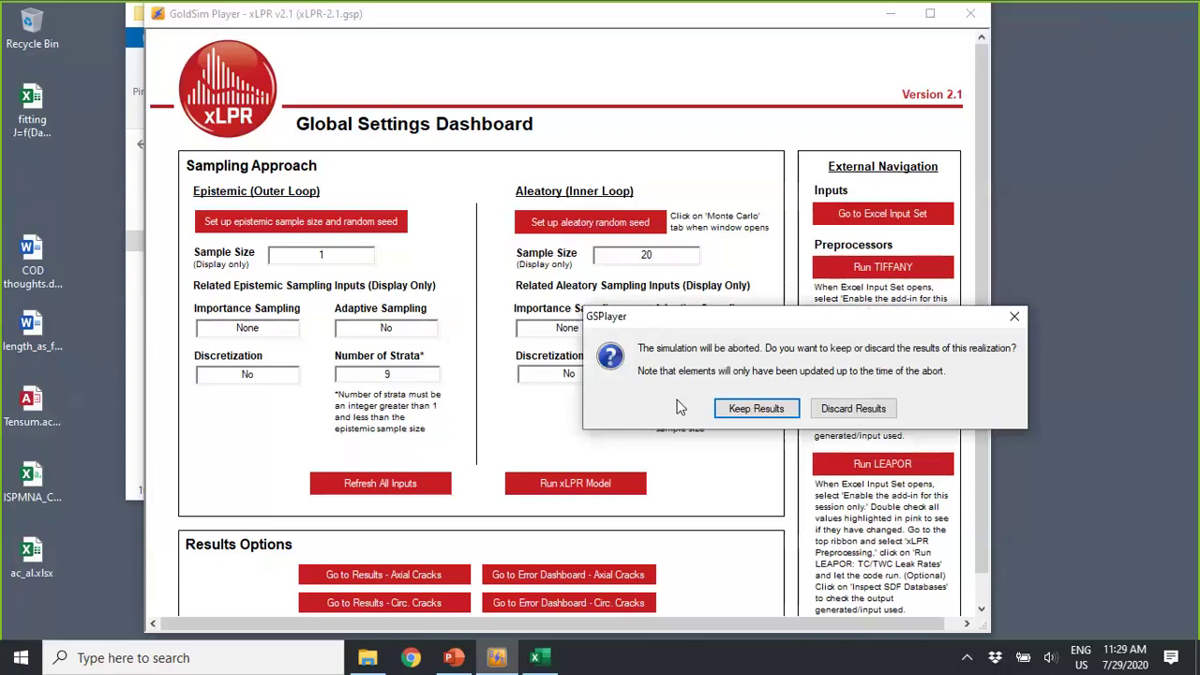
click(854, 409)
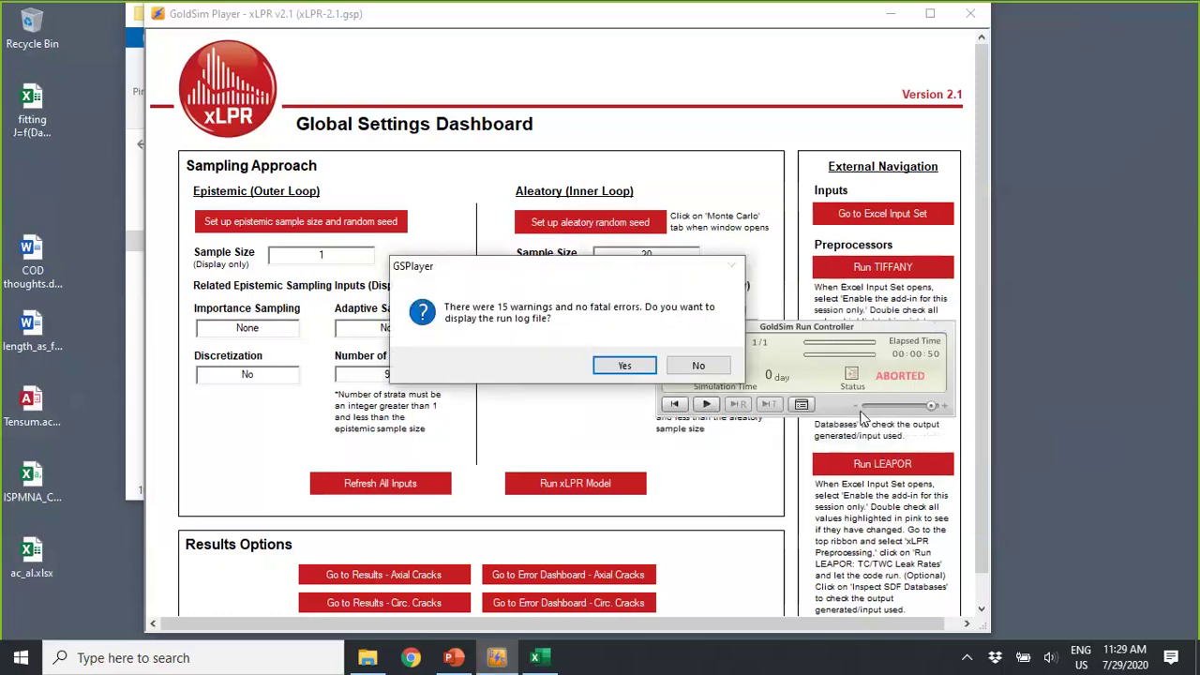
click(610, 366)
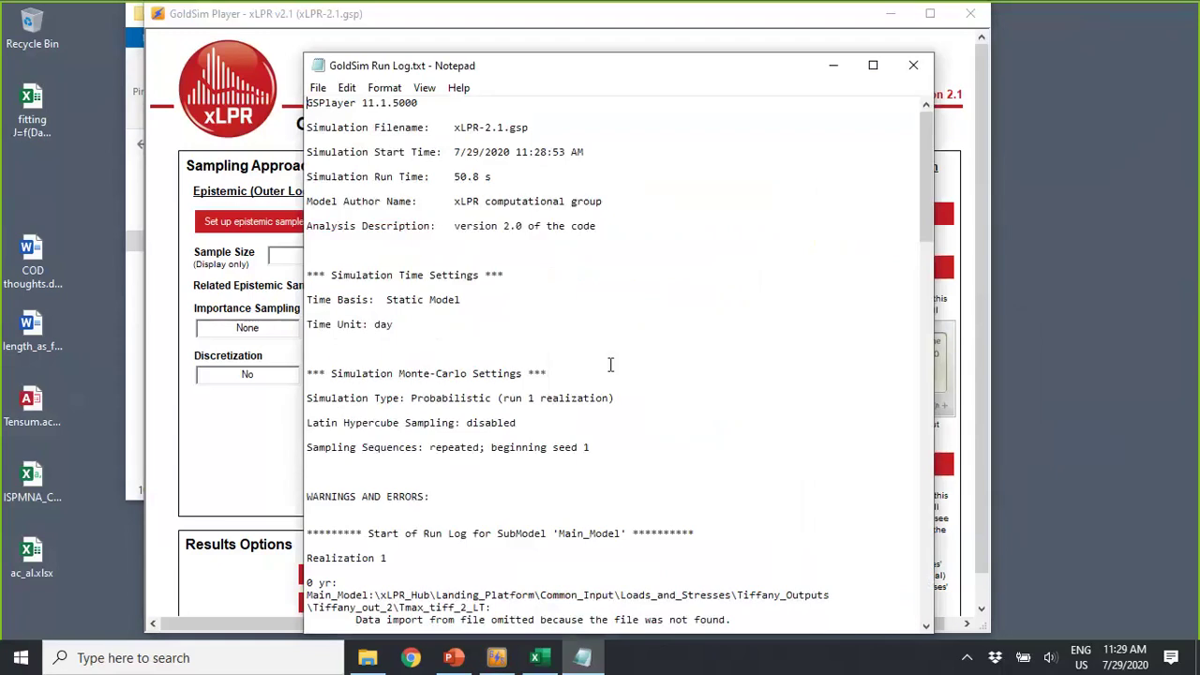
click(913, 65)
- Reset the model, deleting all results, and reopen xLPR-2.1.gsp from the challenge problem 1 folder through the run controller
click(673, 404)
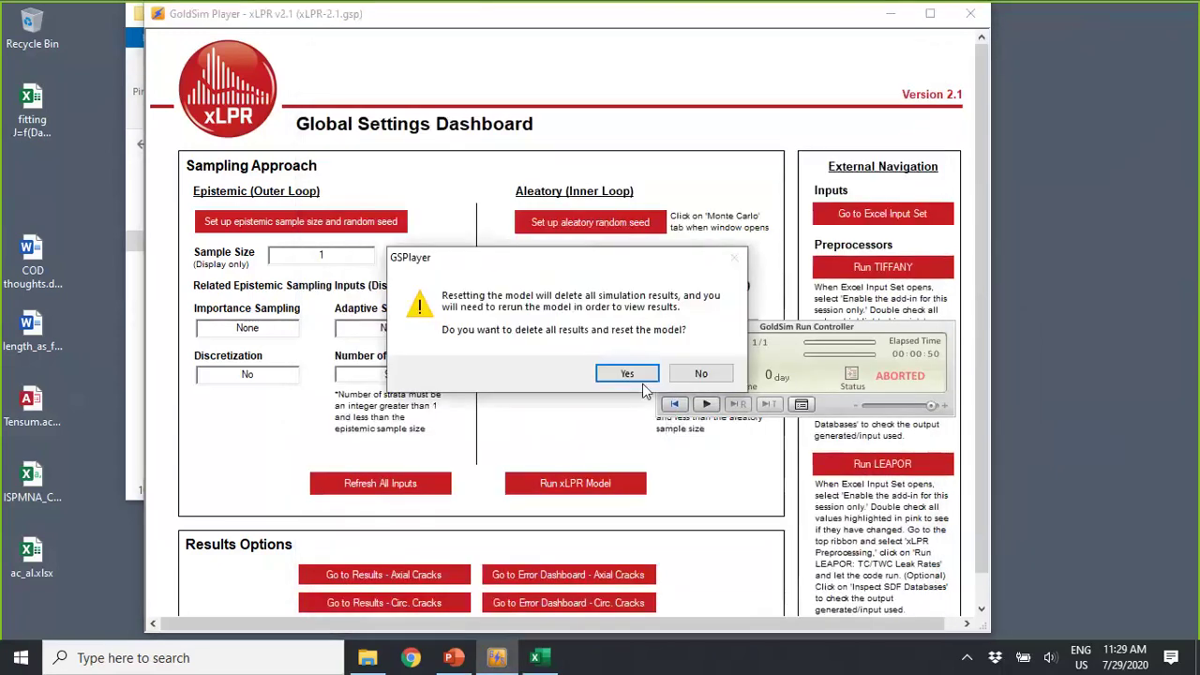
click(623, 373)
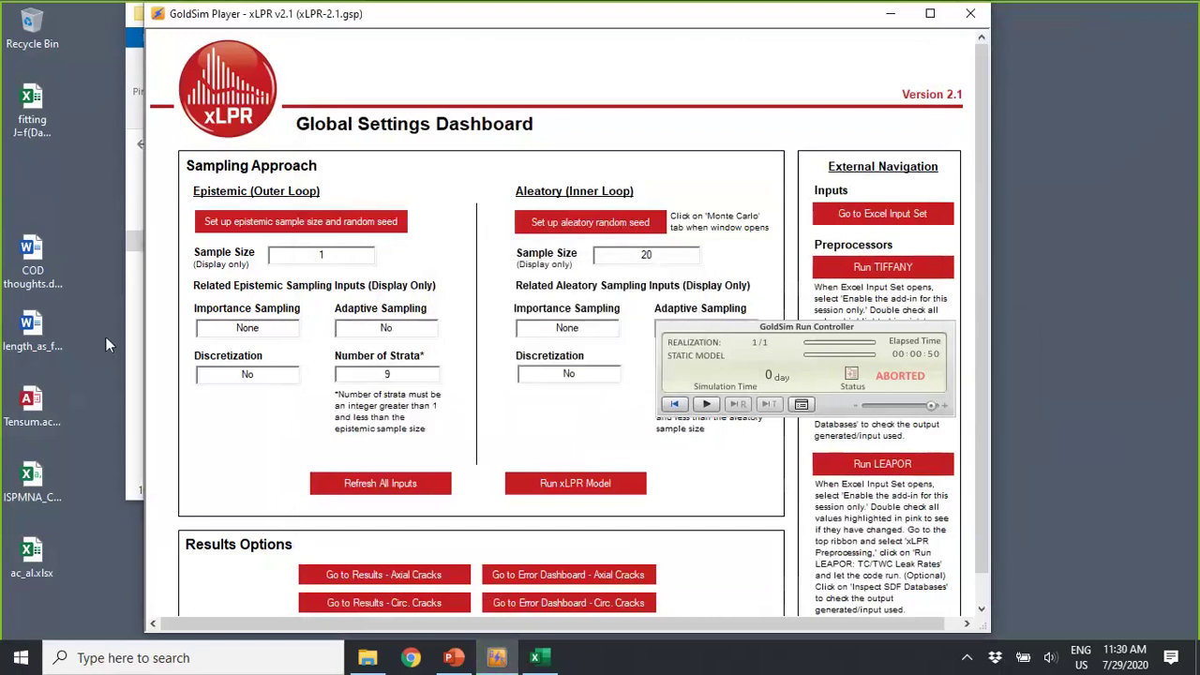
click(135, 358)
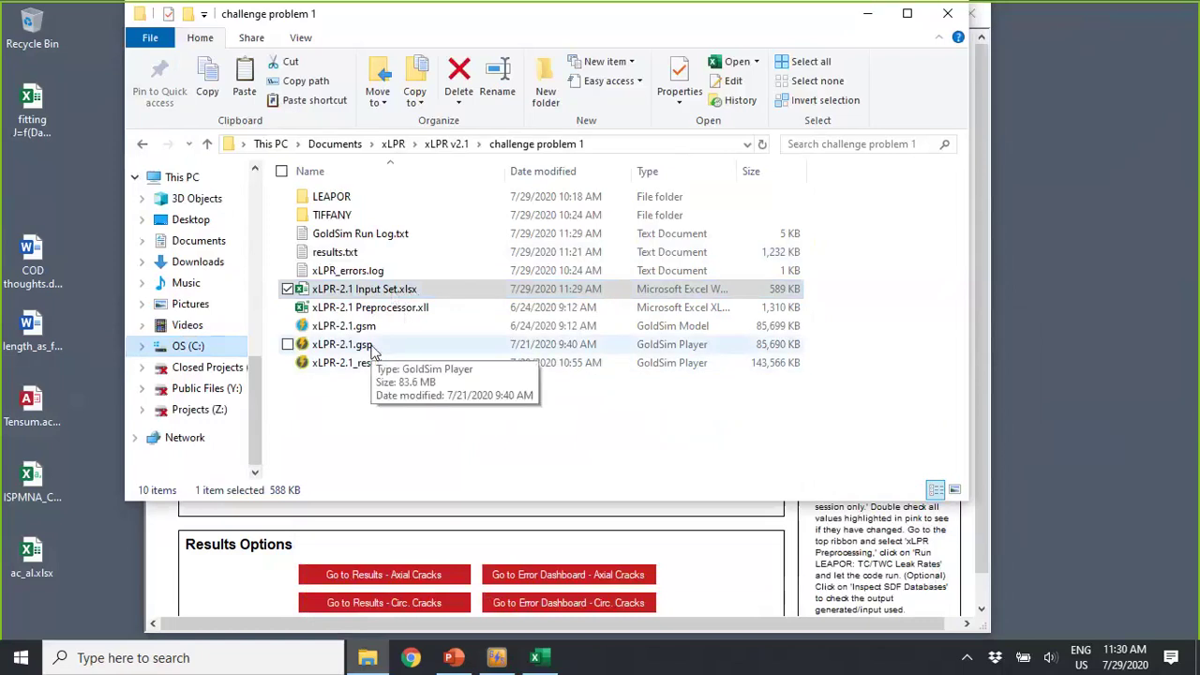
click(750, 583)
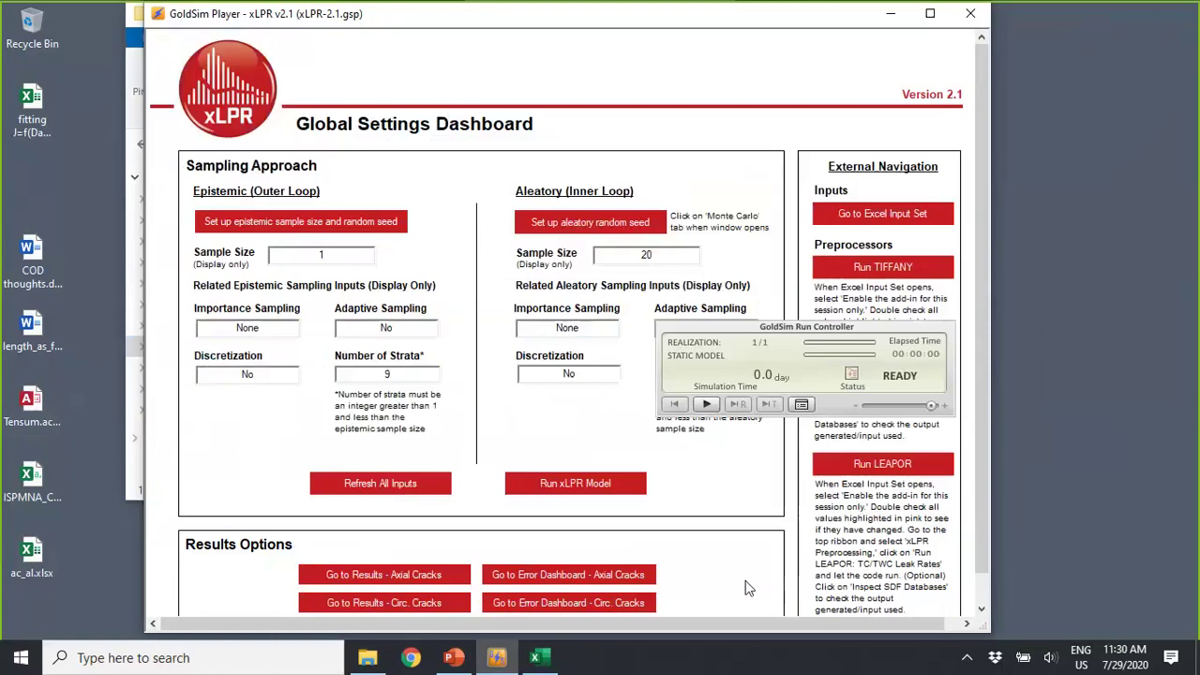
right_click(802, 413)
mouse_move(845, 450)
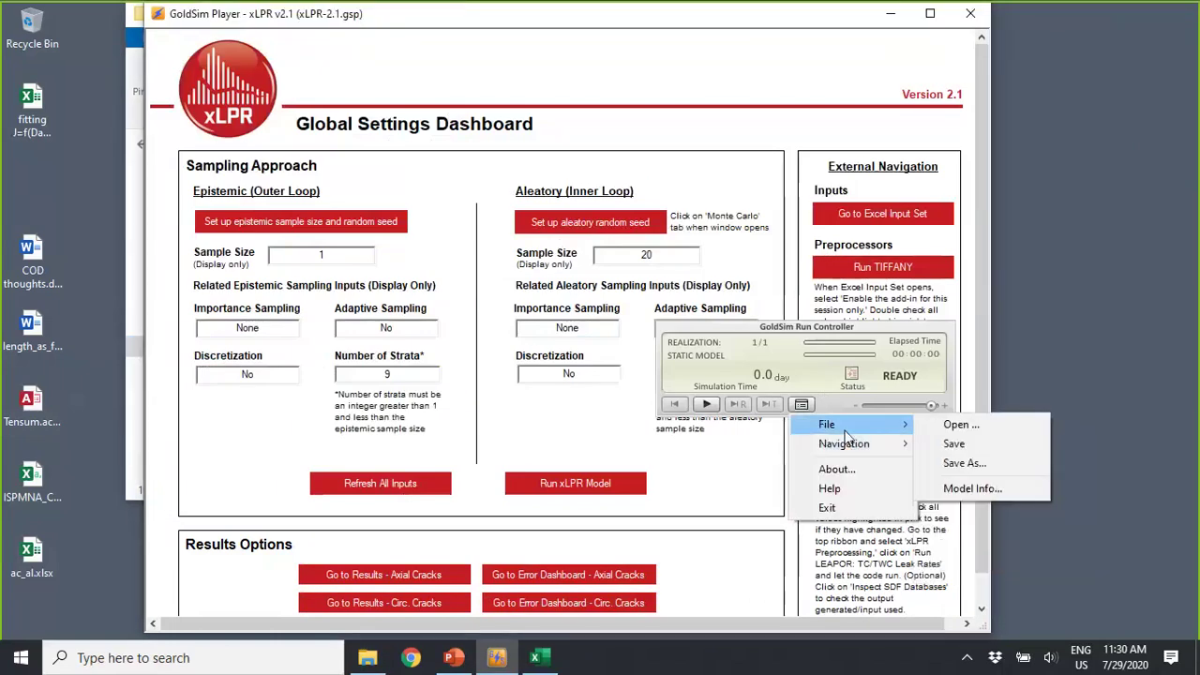
click(966, 424)
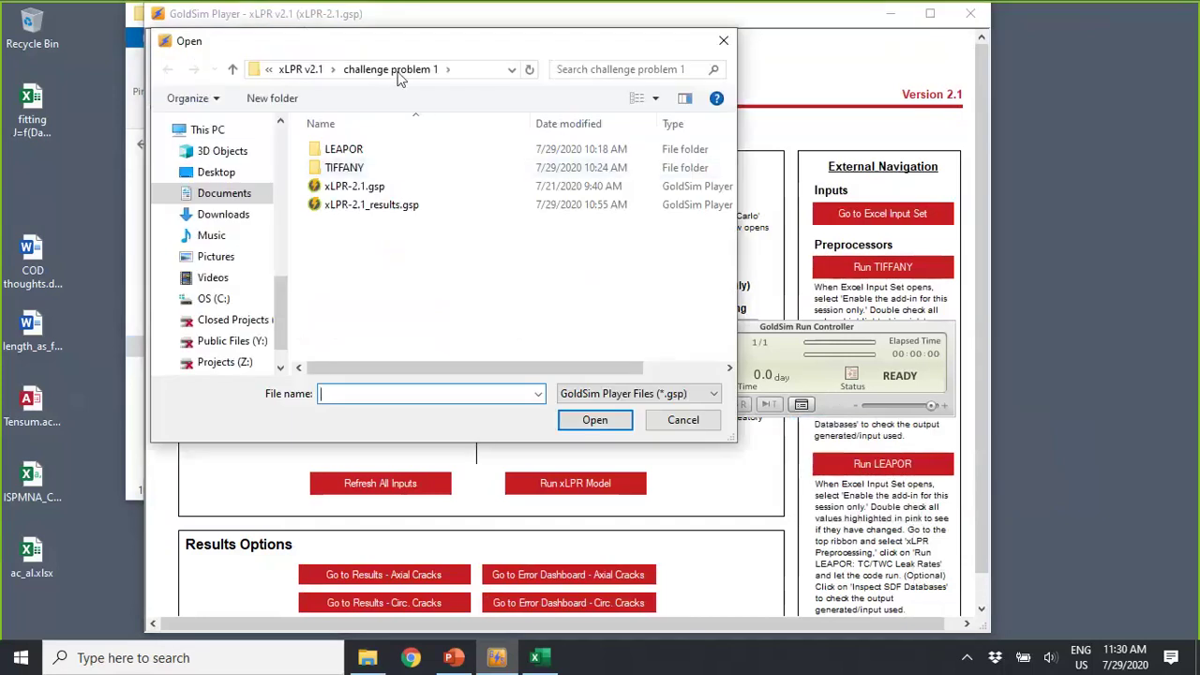
click(349, 186)
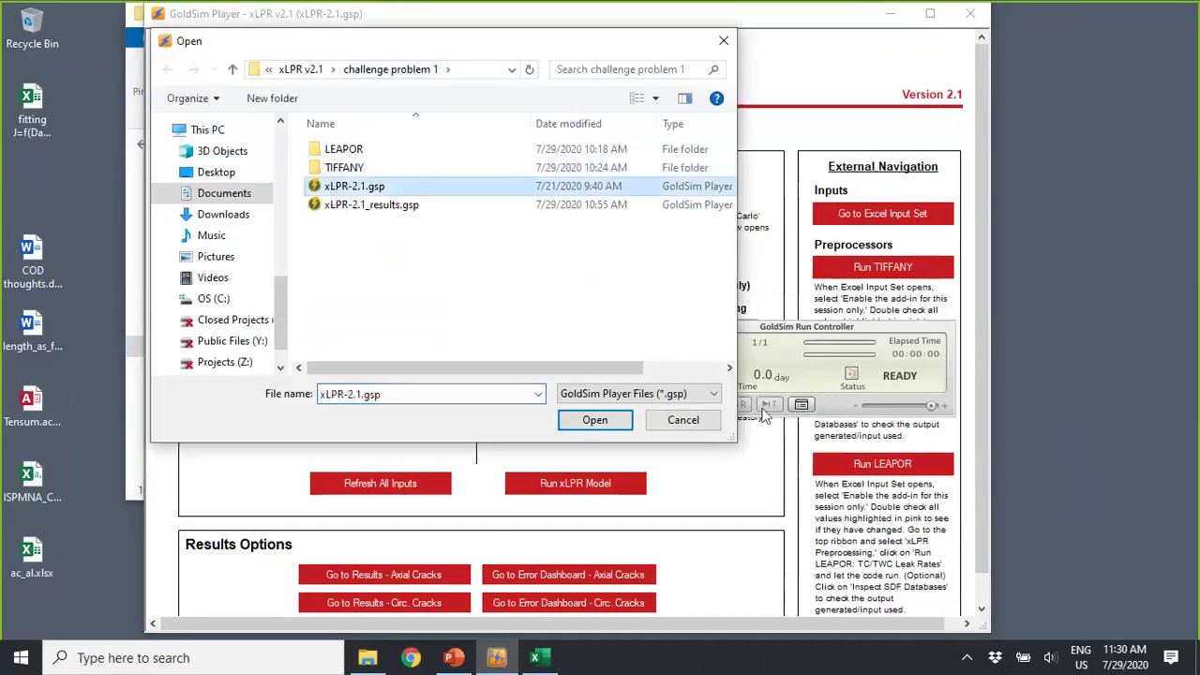
click(600, 421)
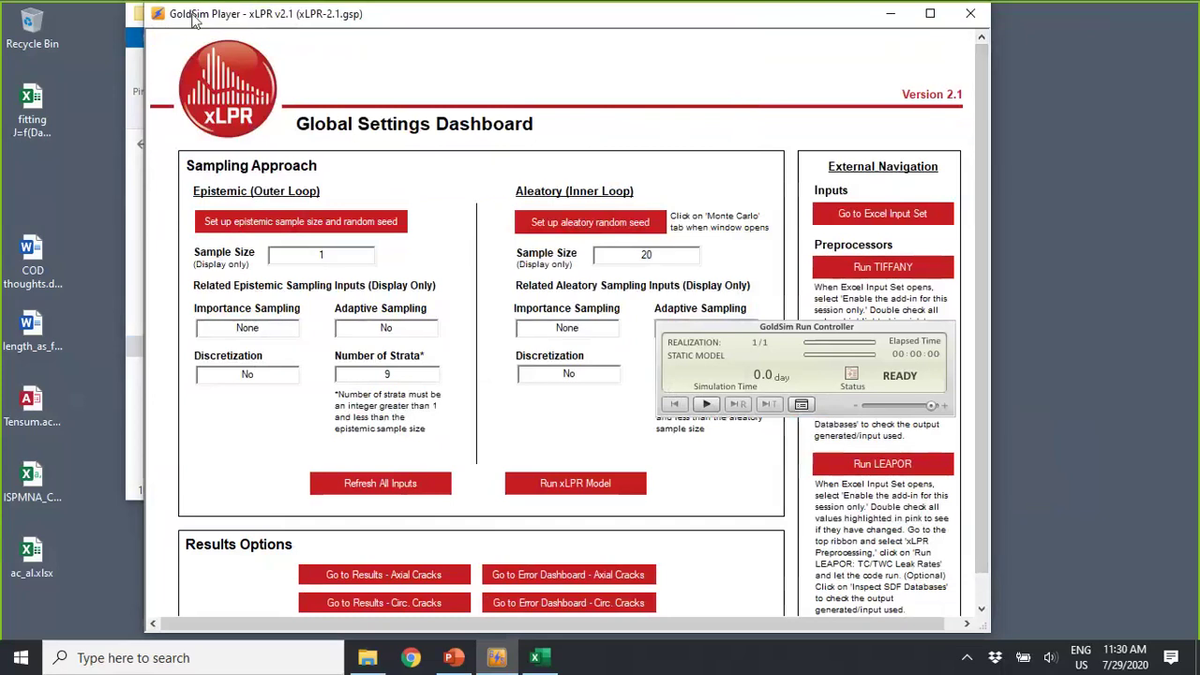
- Reposition the GoldSim Player window, rerun the reopened model while checking its progress, and abort the run, discarding the results
drag(180, 55, 181, 54)
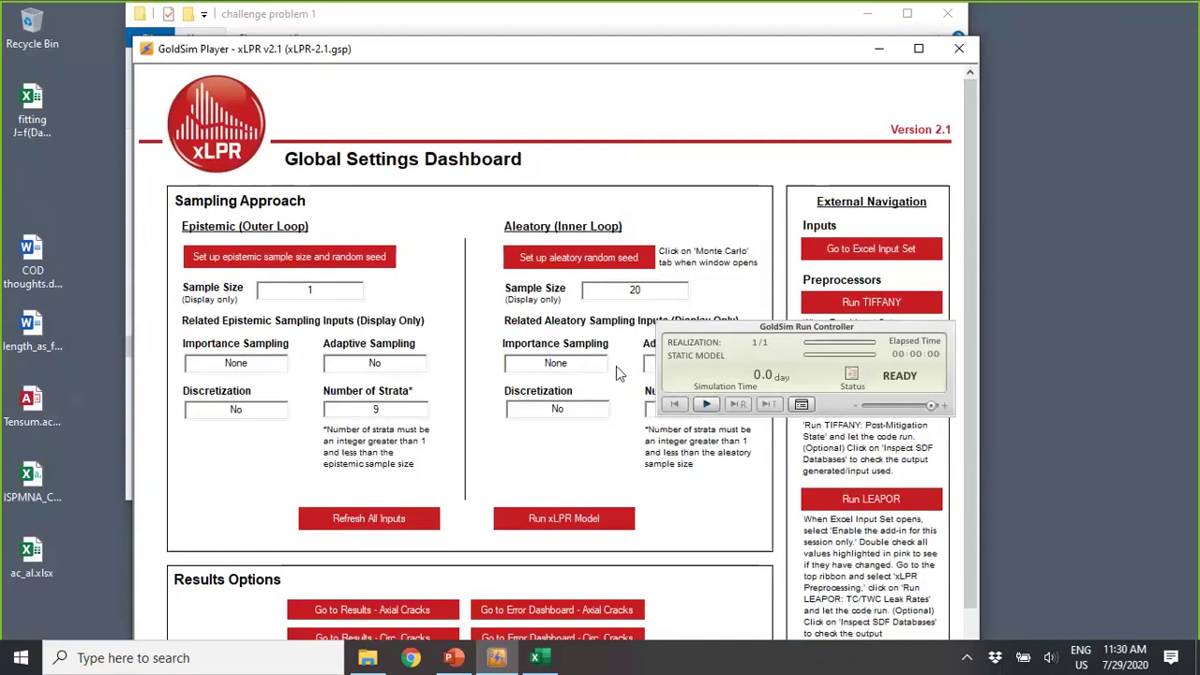
mouse_move(707, 58)
mouse_down()
mouse_move(876, 53)
mouse_move(695, 62)
mouse_up()
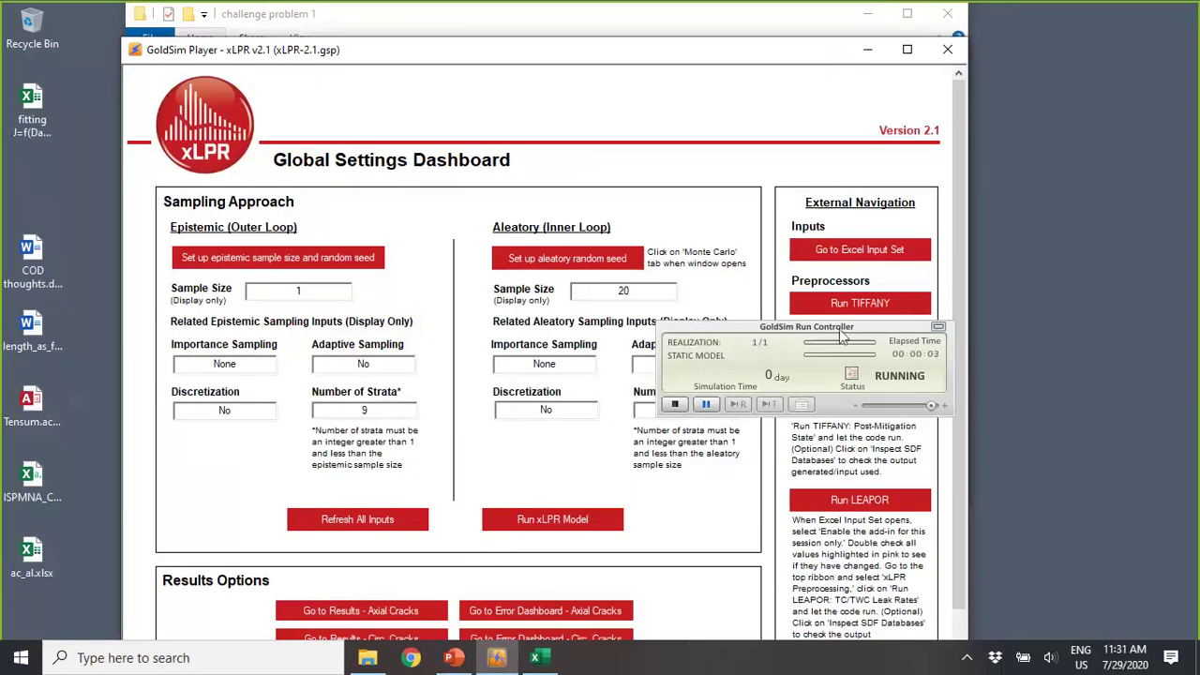
mouse_move(818, 364)
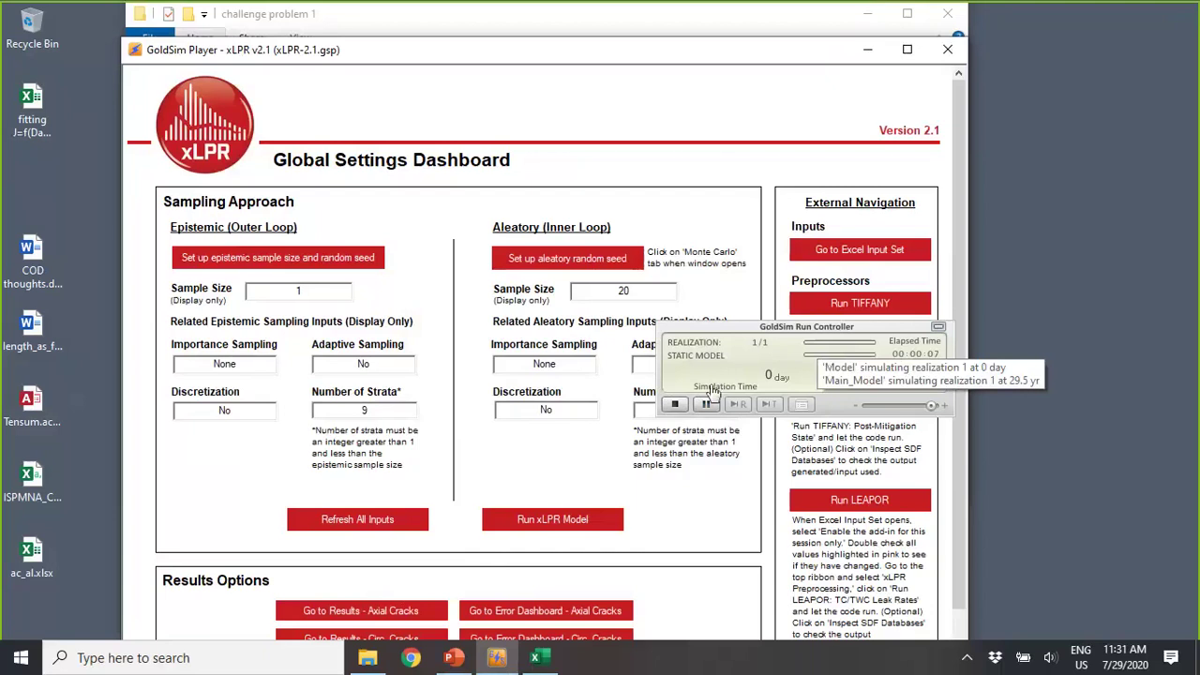
click(676, 405)
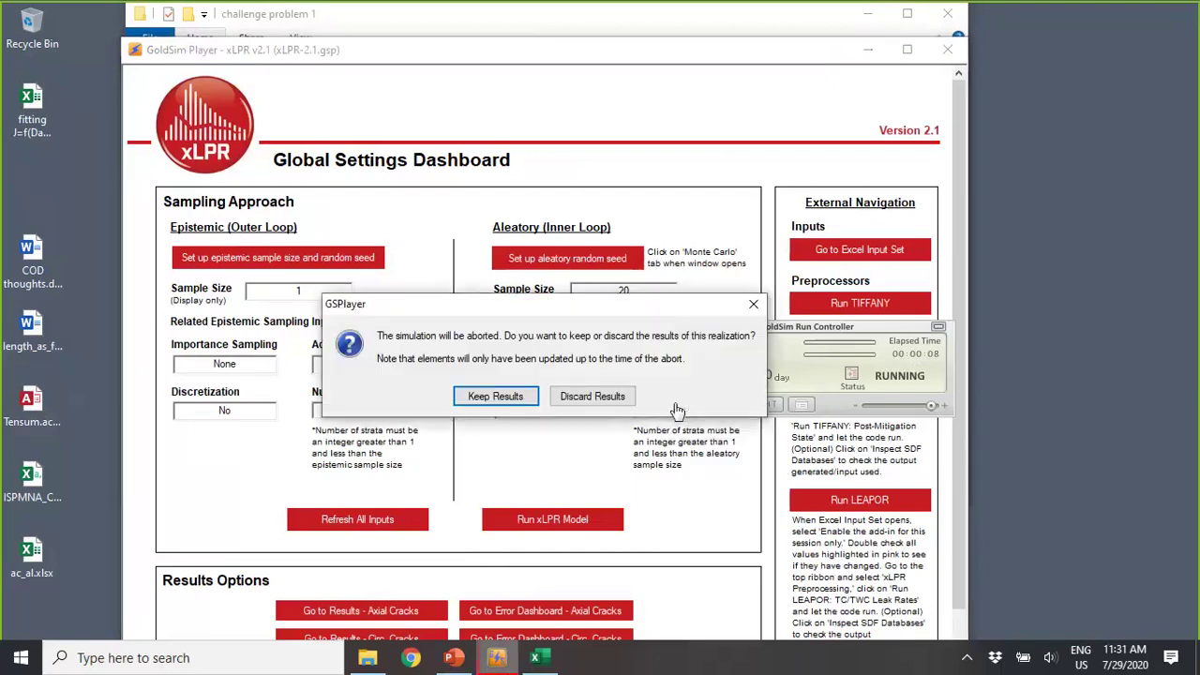
click(590, 397)
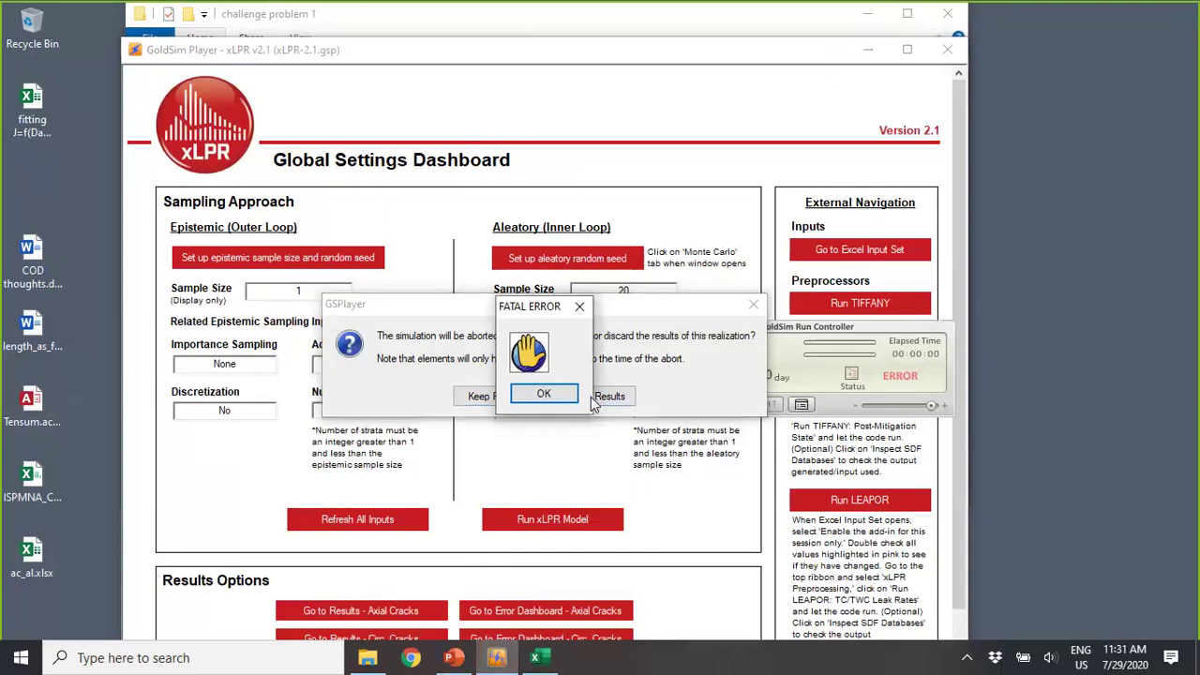
click(565, 395)
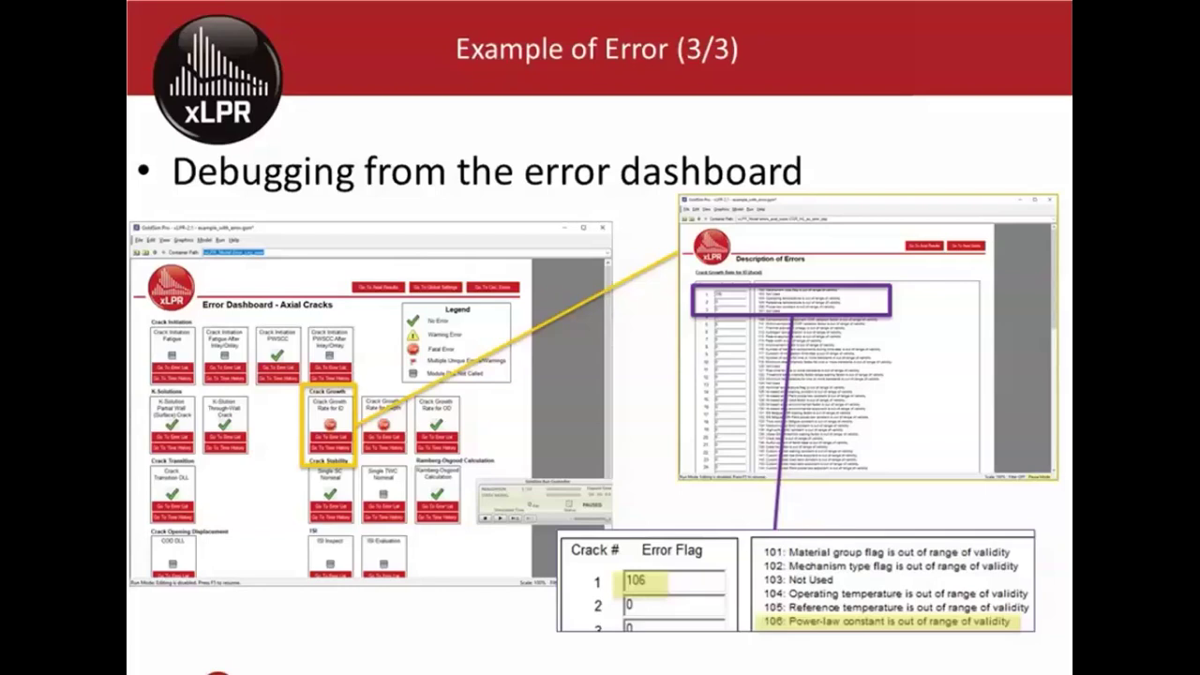
key(Right)
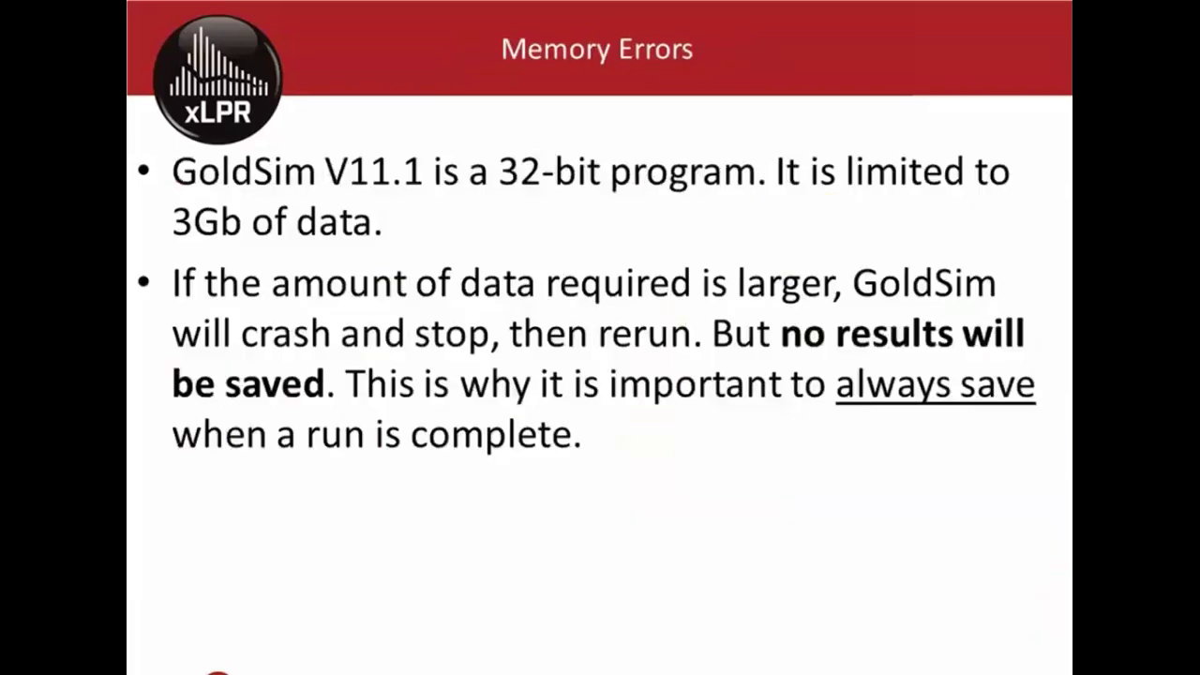